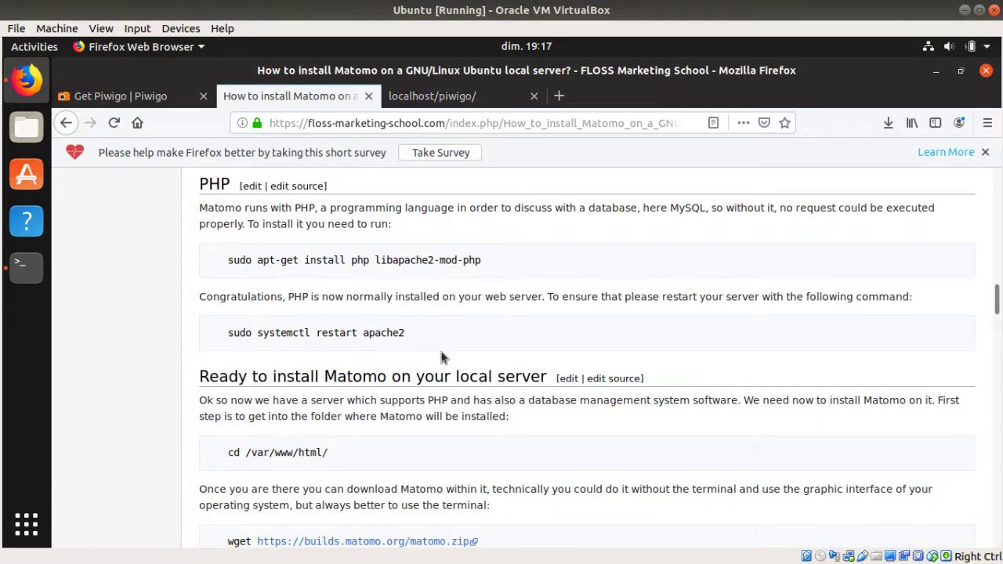
Step: Open Piwigo's Install Guide from the Get Piwigo page and check MySQL install progress in the terminal
{"action": "left_click", "coordinate": [153, 98]}
{"action": "scroll", "coordinate": [373, 374], "scroll_direction": "down", "scroll_amount": 2}
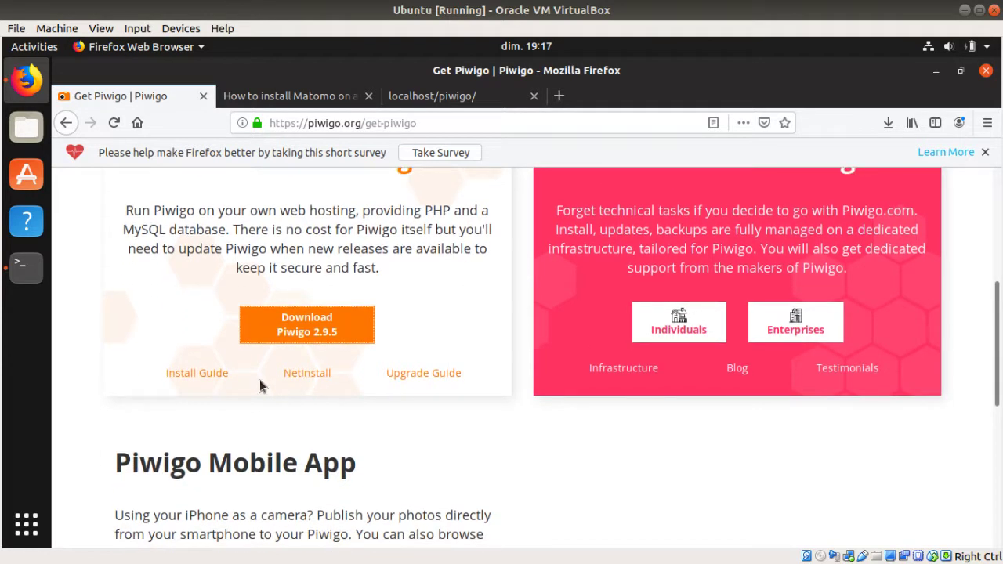
{"action": "left_click", "coordinate": [213, 375]}
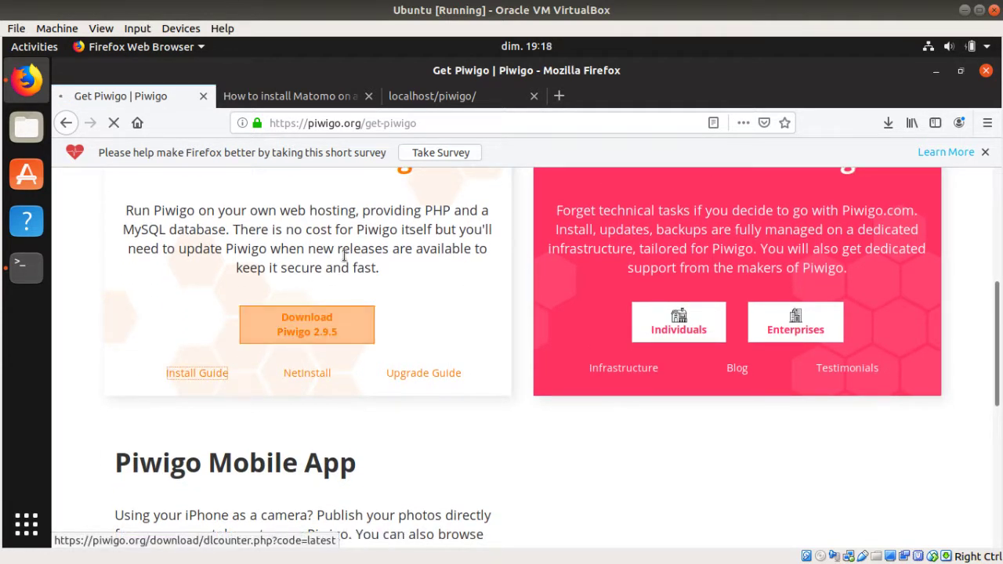
{"action": "left_click", "coordinate": [26, 267]}
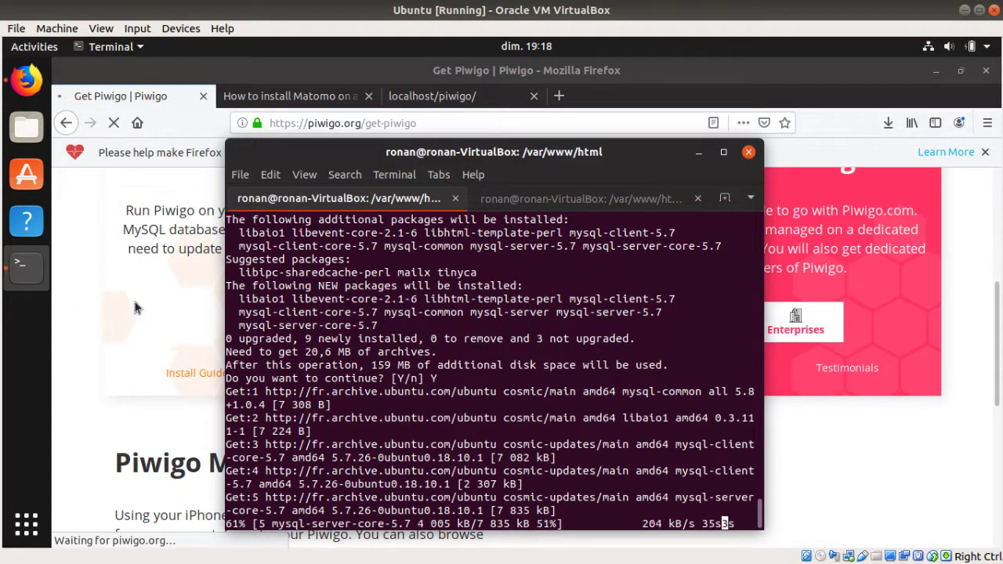
{"action": "left_click", "coordinate": [197, 312]}
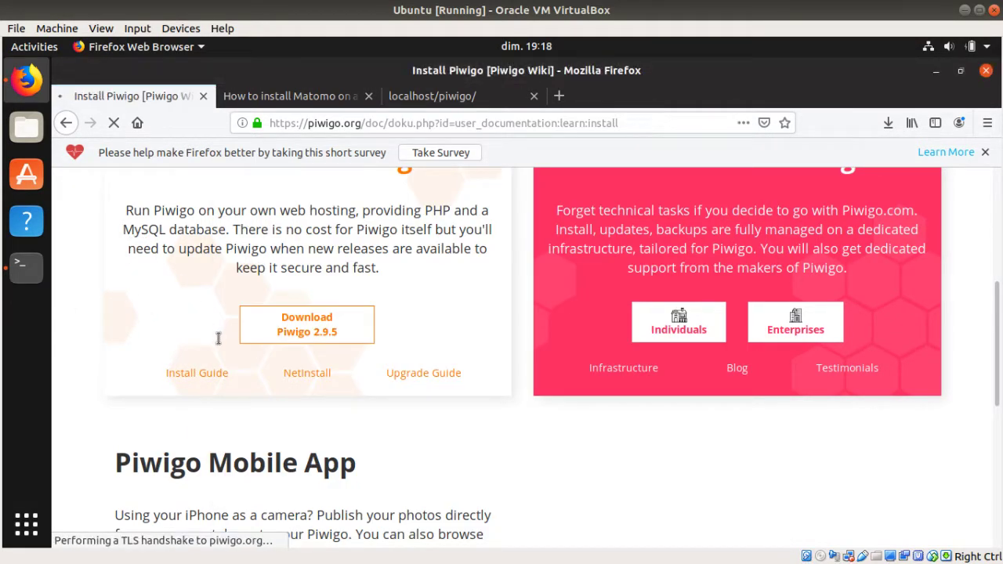
Step: Return to the Install Piwigo page, checking the MySQL package download in the terminal along the way
{"action": "left_click", "coordinate": [320, 102]}
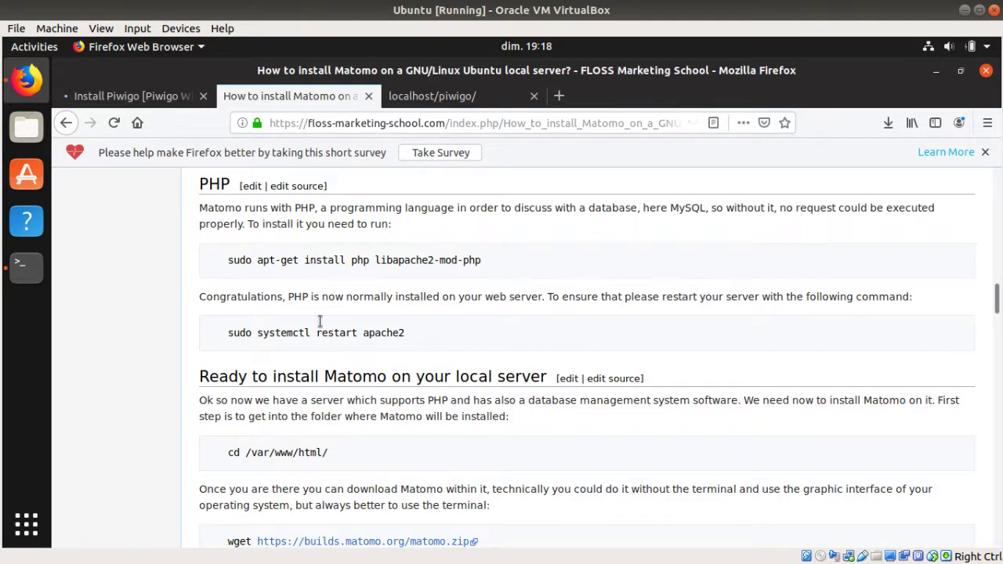
{"action": "scroll", "coordinate": [339, 323], "scroll_direction": "up", "scroll_amount": 2}
{"action": "scroll", "coordinate": [340, 324], "scroll_direction": "up", "scroll_amount": 1}
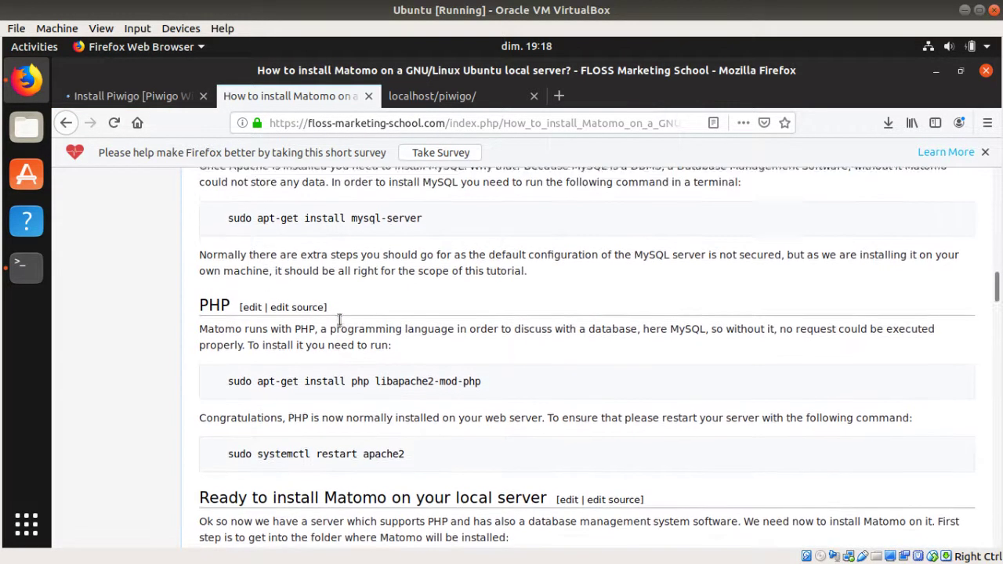
{"action": "left_click", "coordinate": [132, 95]}
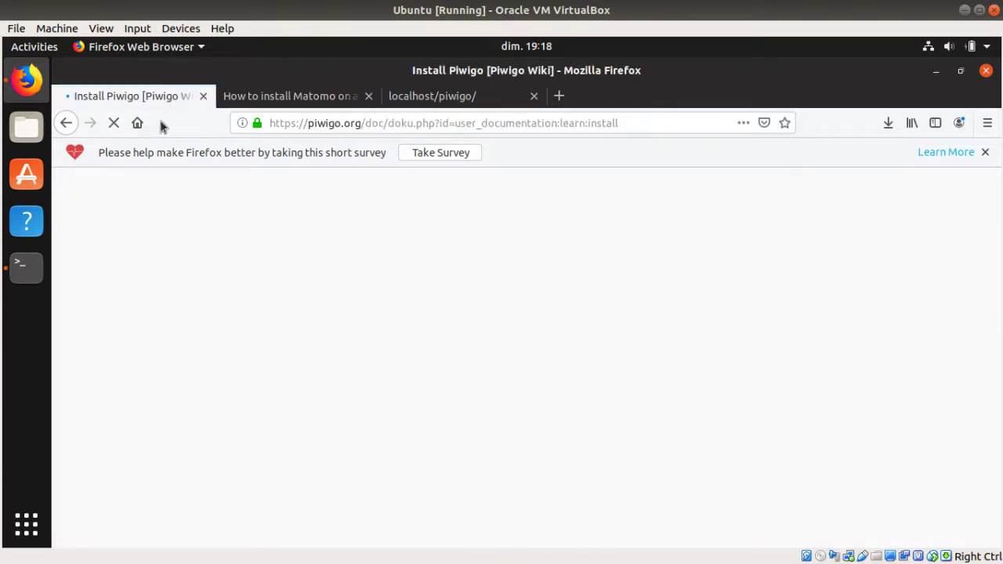
{"action": "left_click", "coordinate": [38, 279]}
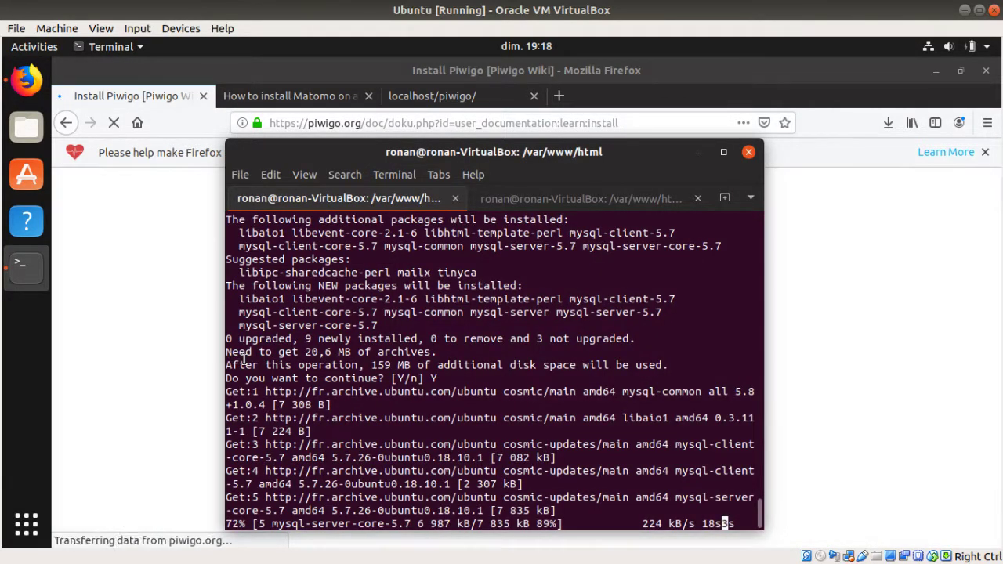
{"action": "left_click", "coordinate": [145, 317]}
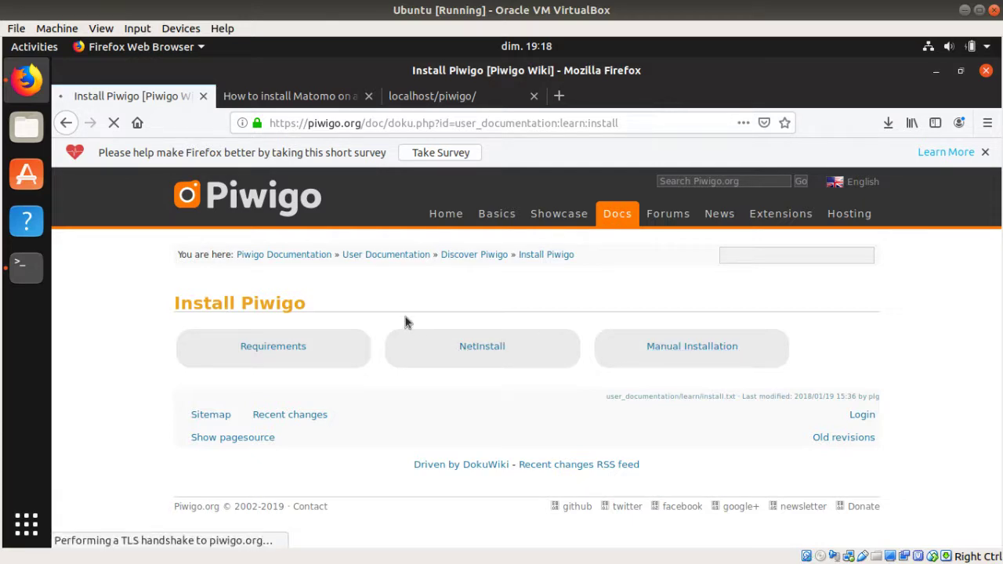
{"action": "left_click", "coordinate": [26, 267]}
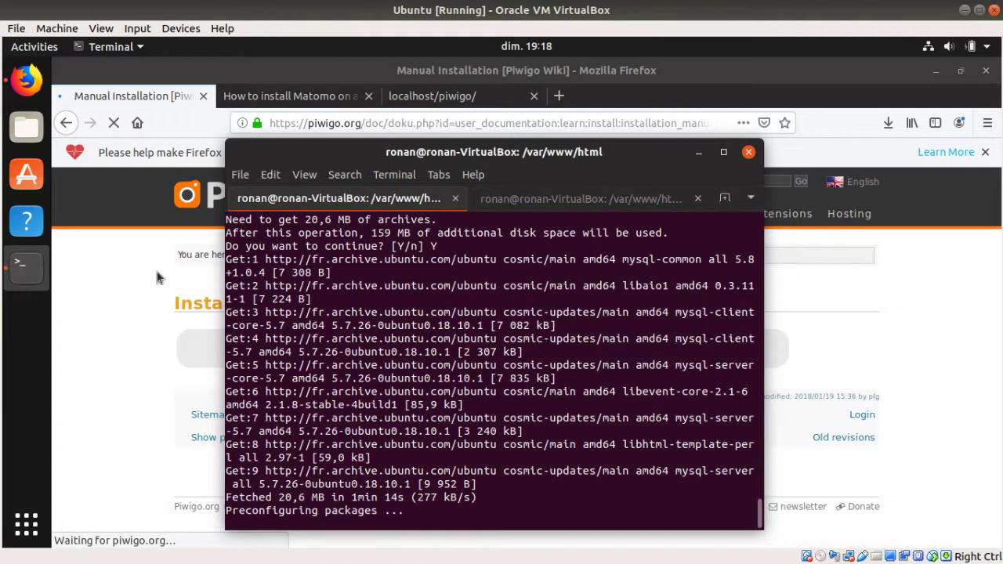
Step: Scroll the Manual Installation page to Step 3 - Configuration and select the MySQL settings sentence
{"action": "left_click", "coordinate": [157, 277]}
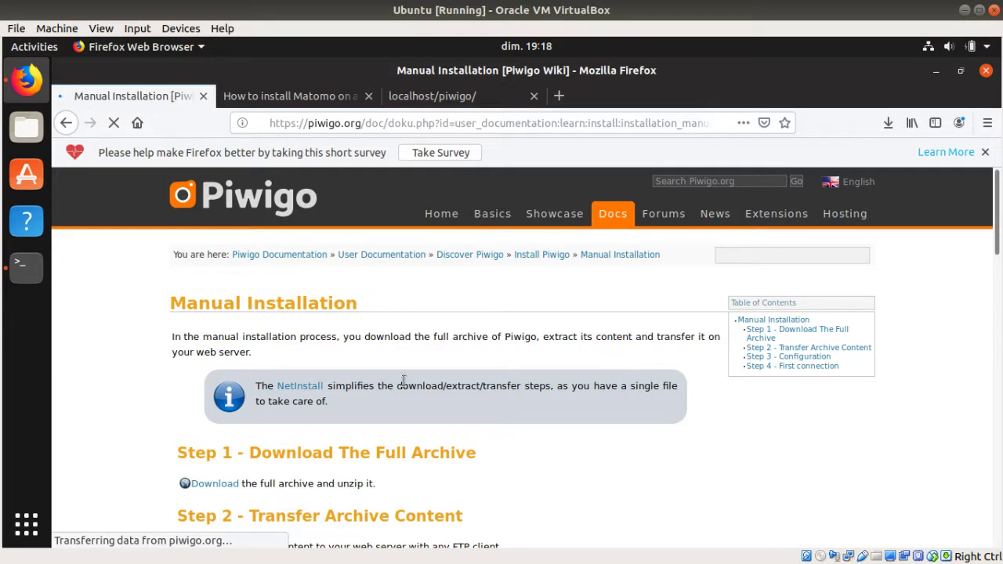
{"action": "scroll", "coordinate": [402, 381], "scroll_direction": "down", "scroll_amount": 3}
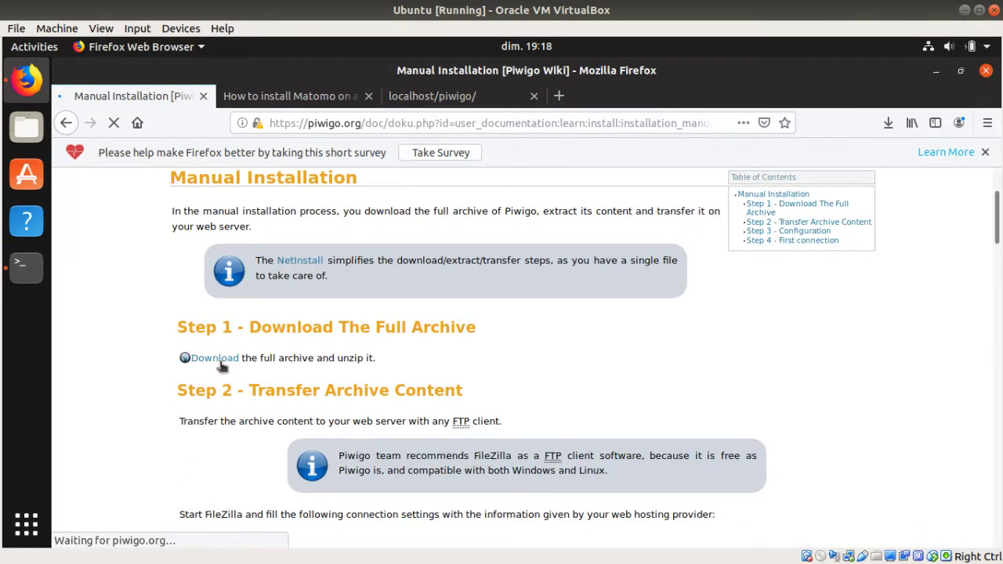
{"action": "scroll", "coordinate": [405, 364], "scroll_direction": "down", "scroll_amount": 2}
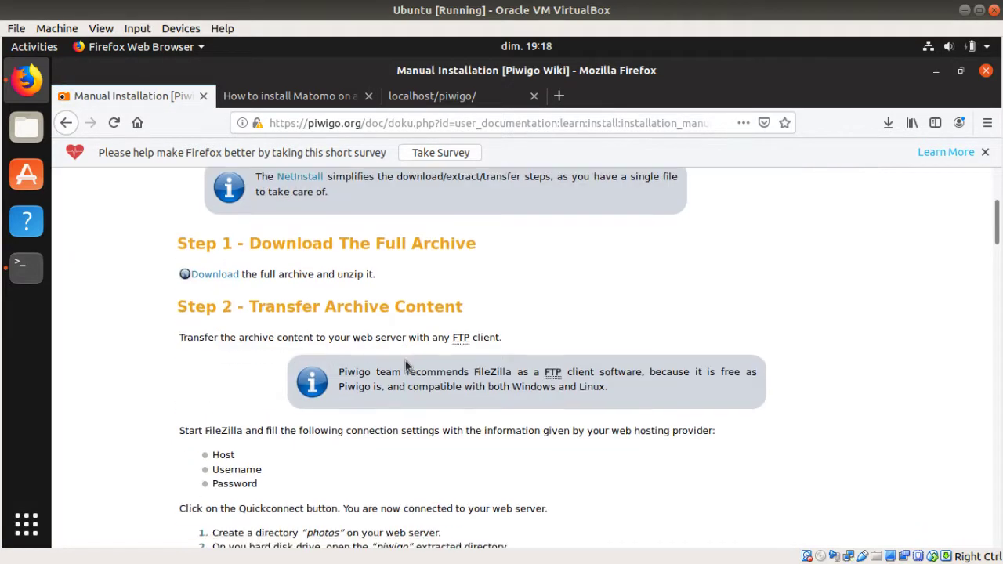
{"action": "scroll", "coordinate": [318, 348], "scroll_direction": "down", "scroll_amount": 2}
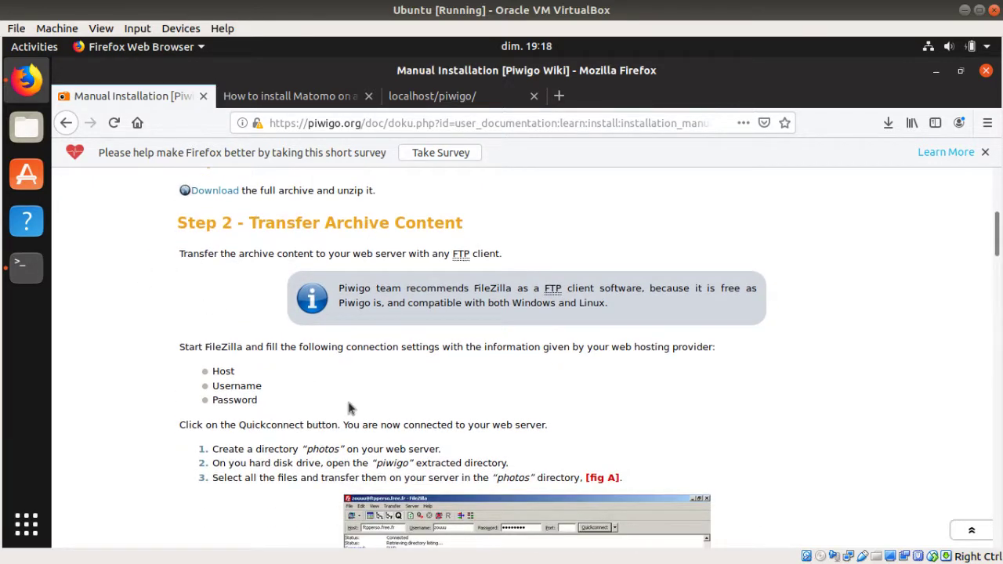
{"action": "scroll", "coordinate": [353, 405], "scroll_direction": "down", "scroll_amount": 3}
{"action": "scroll", "coordinate": [329, 403], "scroll_direction": "down", "scroll_amount": 10}
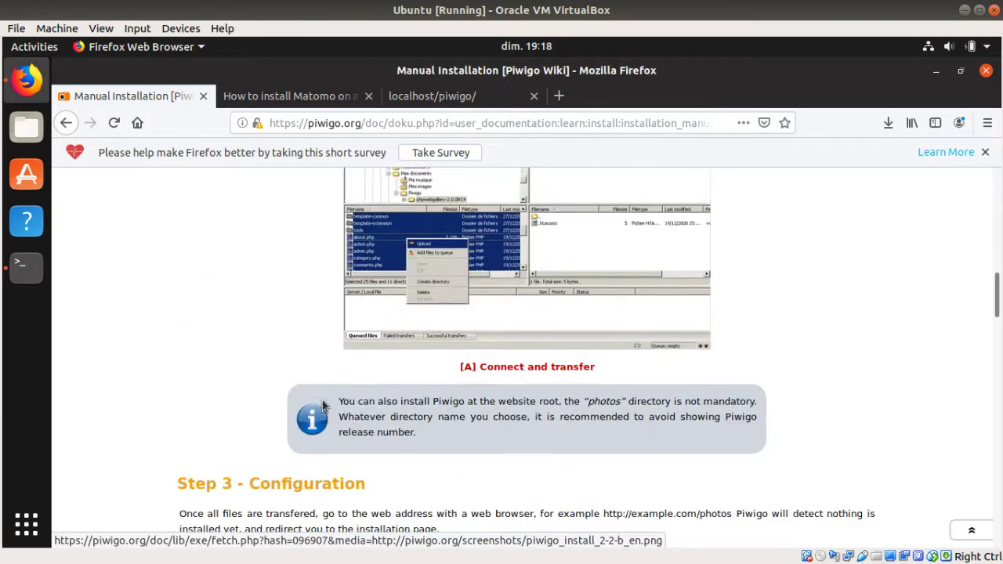
{"action": "scroll", "coordinate": [308, 357], "scroll_direction": "down", "scroll_amount": 2}
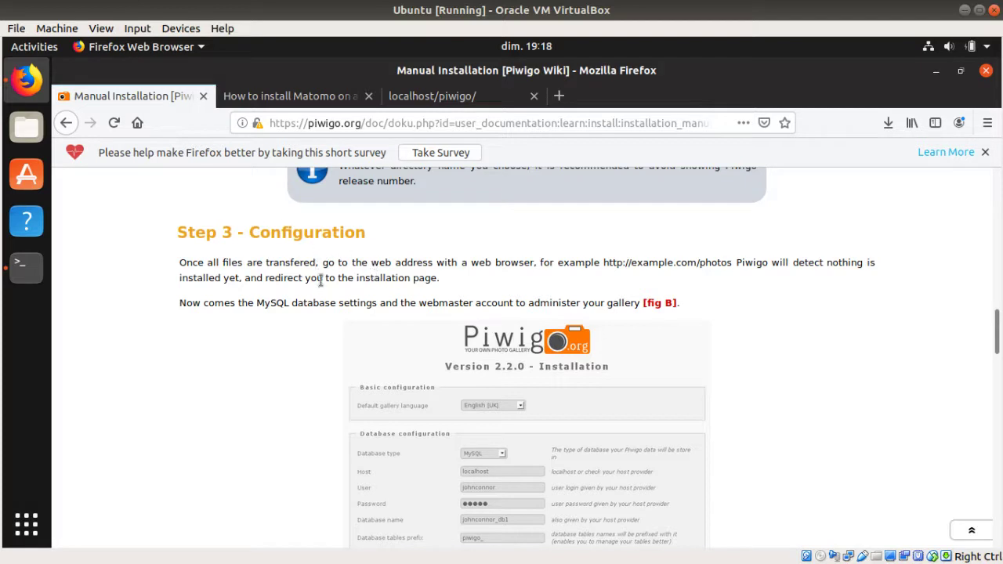
{"action": "scroll", "coordinate": [324, 329], "scroll_direction": "down", "scroll_amount": 2}
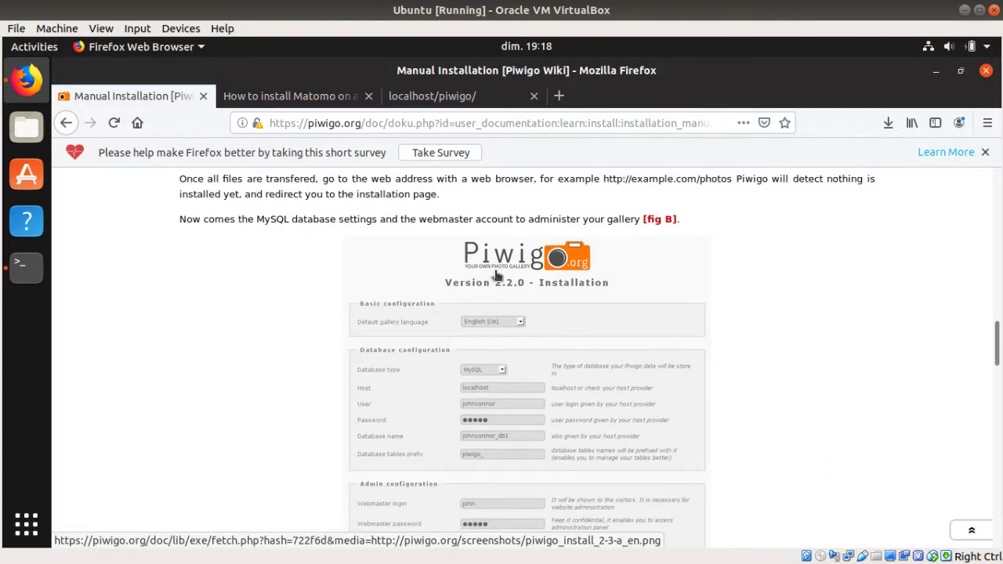
{"action": "scroll", "coordinate": [524, 384], "scroll_direction": "down", "scroll_amount": 2}
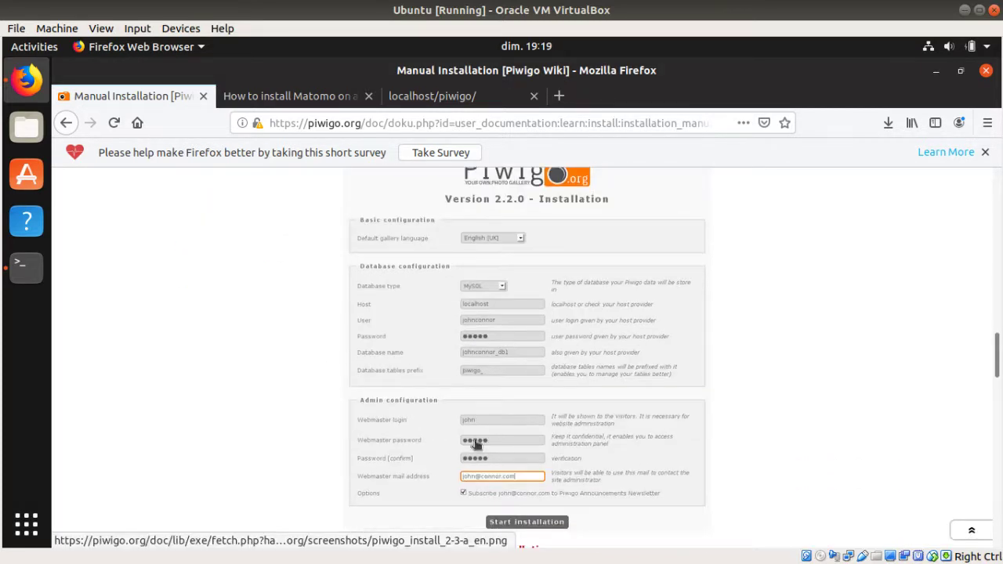
{"action": "scroll", "coordinate": [491, 421], "scroll_direction": "up", "scroll_amount": 2}
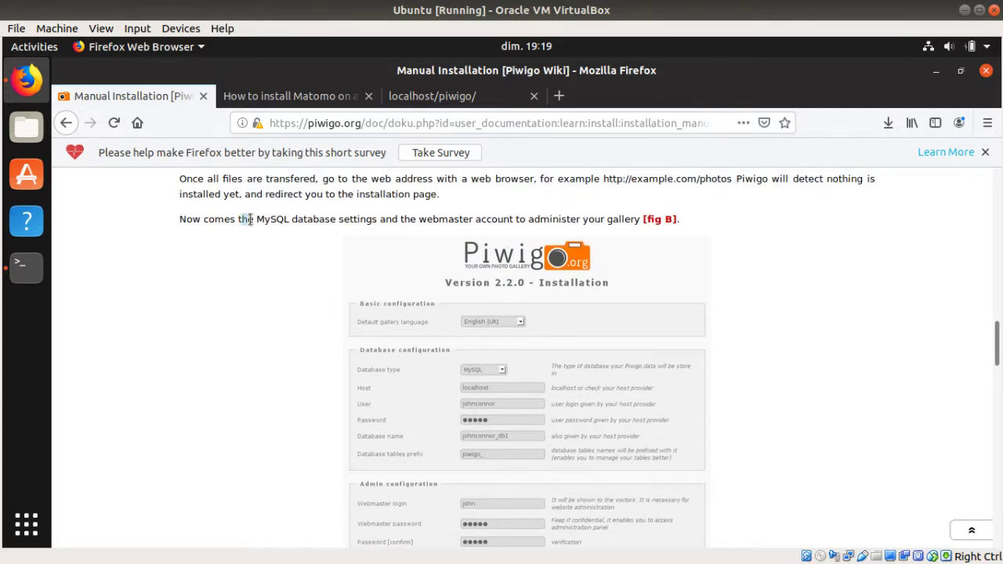
{"action": "left_click_drag", "start_coordinate": [243, 219], "coordinate": [347, 230]}
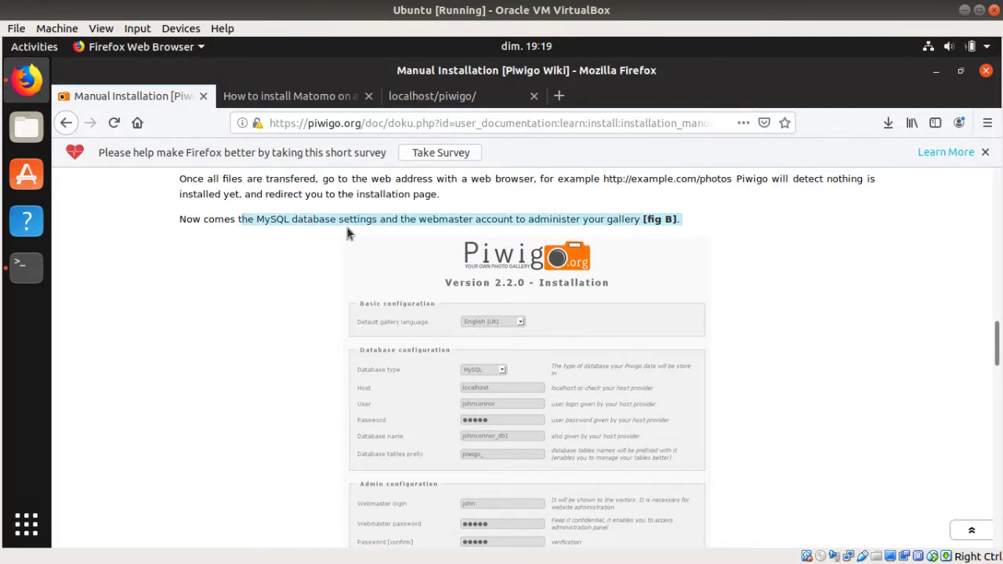
{"action": "left_click", "coordinate": [33, 273]}
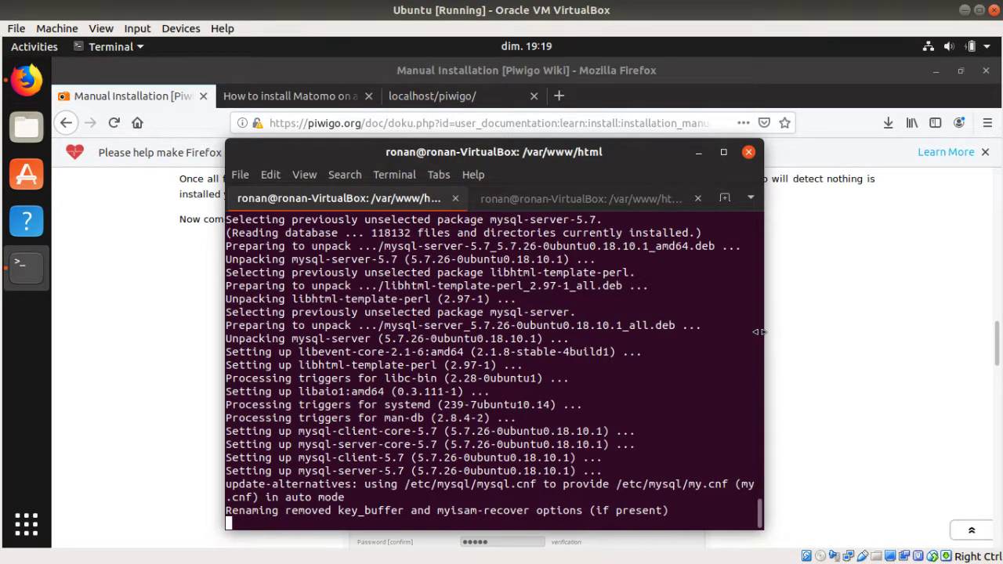
Step: Widen the terminal and copy 'sudo apt-get install php libapache2-mod-php' from the Matomo tutorial
{"action": "left_click_drag", "start_coordinate": [760, 331], "coordinate": [909, 333]}
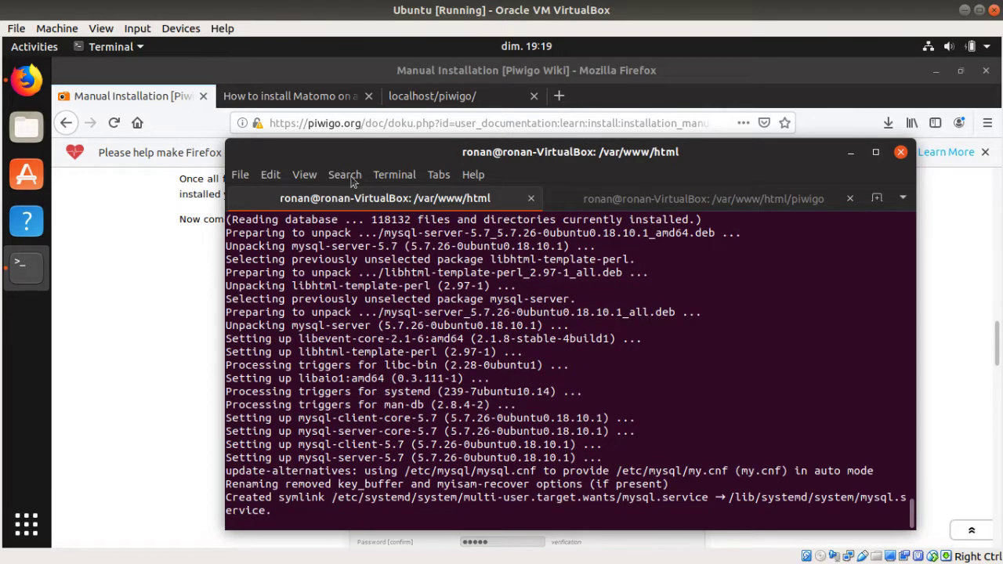
{"action": "left_click", "coordinate": [289, 102]}
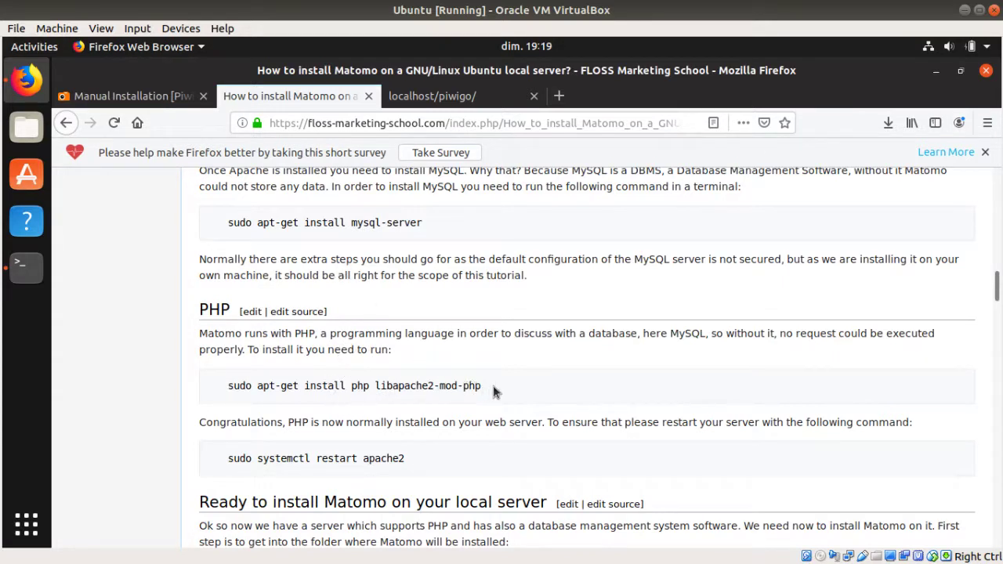
{"action": "left_click_drag", "start_coordinate": [481, 386], "coordinate": [237, 380]}
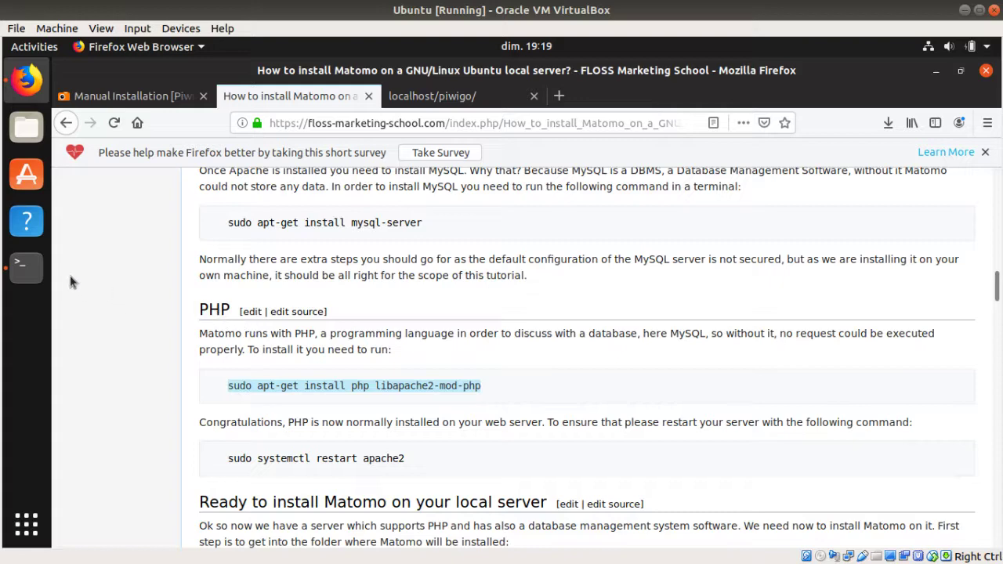
{"action": "left_click", "coordinate": [23, 276]}
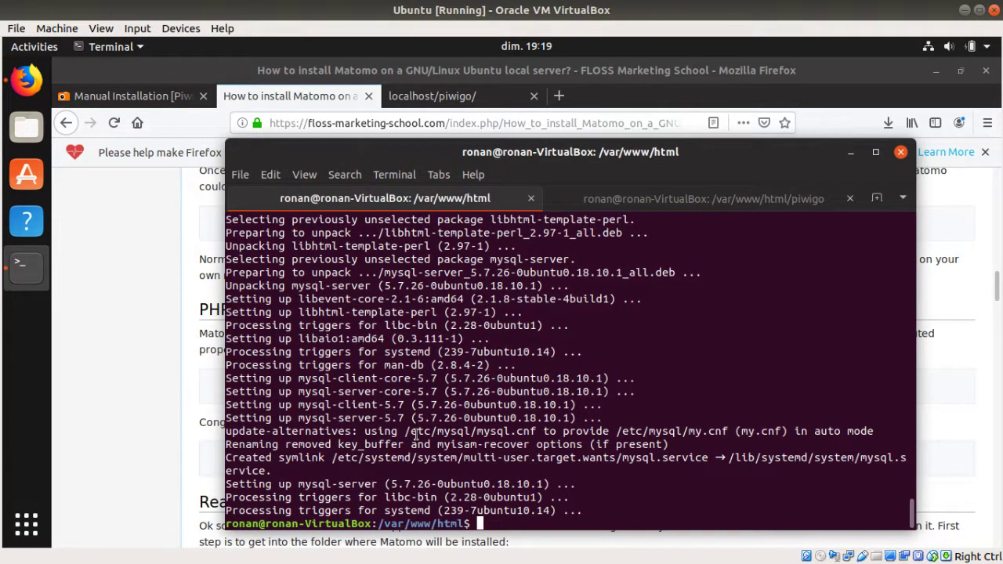
Step: Install php and libapache2-mod-php, and copy the tutorial's apache2 restart command
{"action": "type", "text": "sudo apt-get install php libapache2-mod-php"}
{"action": "key", "text": "Return"}
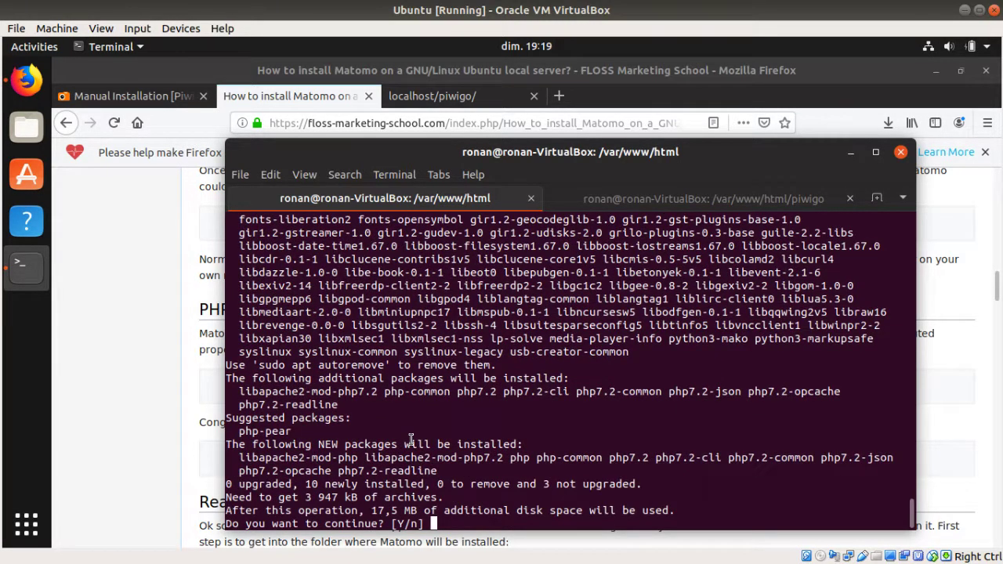
{"action": "key", "text": "Return"}
{"action": "left_click", "coordinate": [179, 391]}
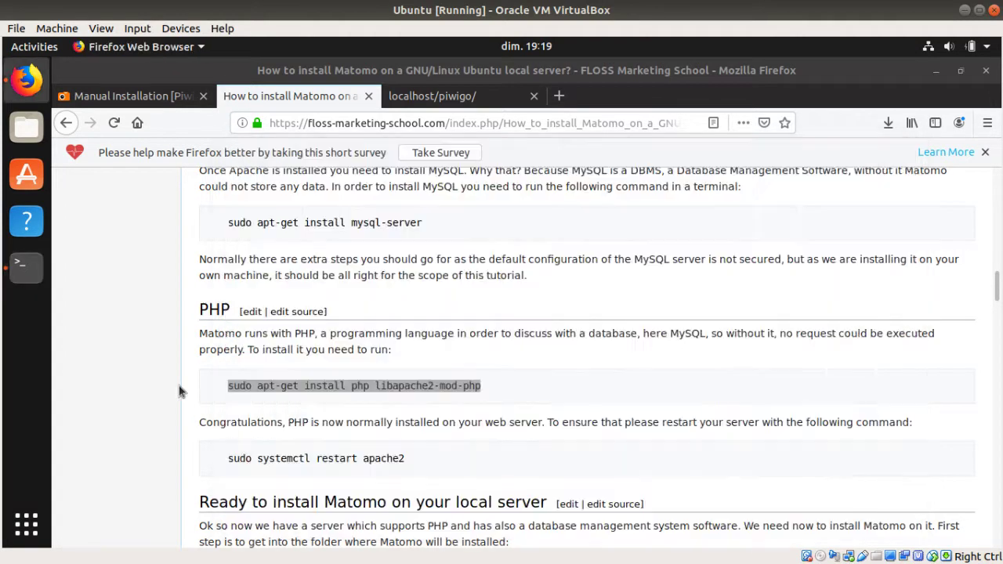
{"action": "scroll", "coordinate": [392, 398], "scroll_direction": "down", "scroll_amount": 1}
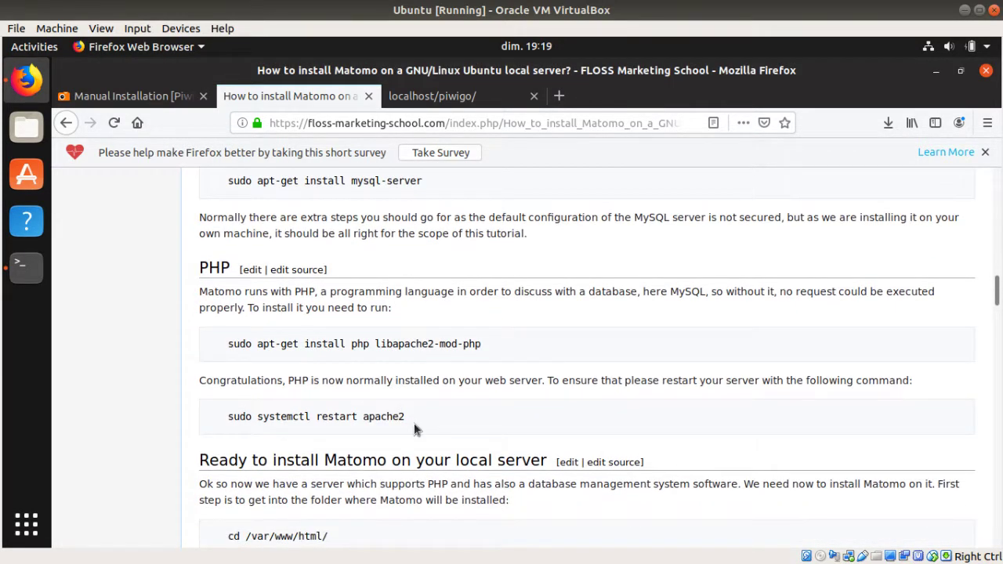
{"action": "left_click_drag", "start_coordinate": [414, 421], "coordinate": [238, 421]}
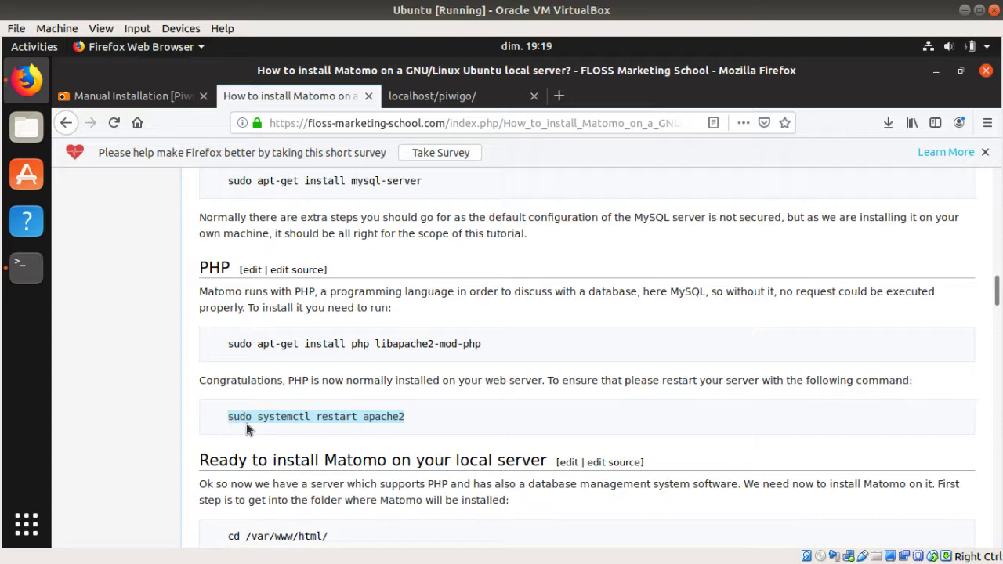
{"action": "left_click", "coordinate": [39, 278]}
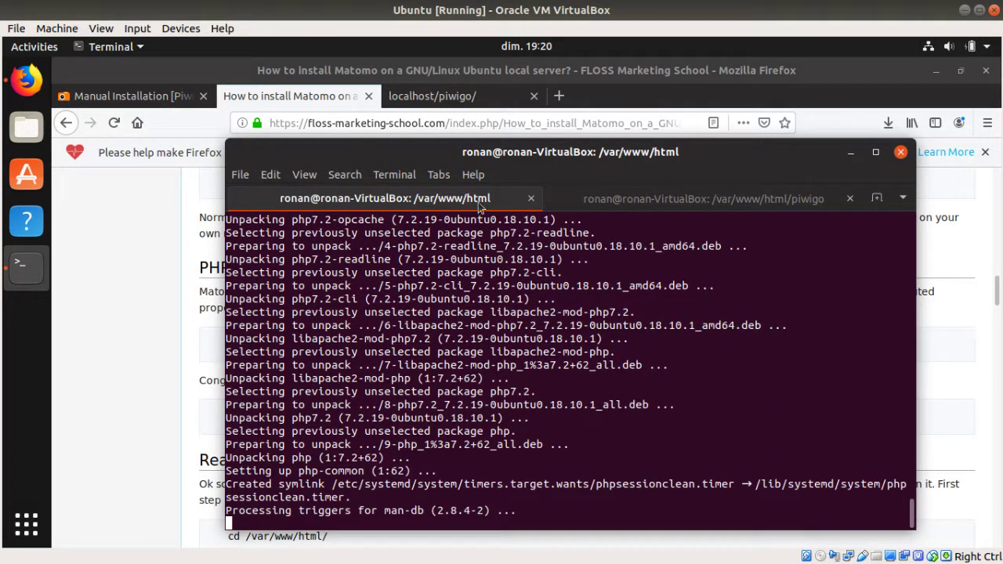
Step: Confirm PHP 7.2.19 with php -v and restart Apache via sudo systemctl restart apache2
{"action": "left_click_drag", "start_coordinate": [496, 143], "coordinate": [497, 90]}
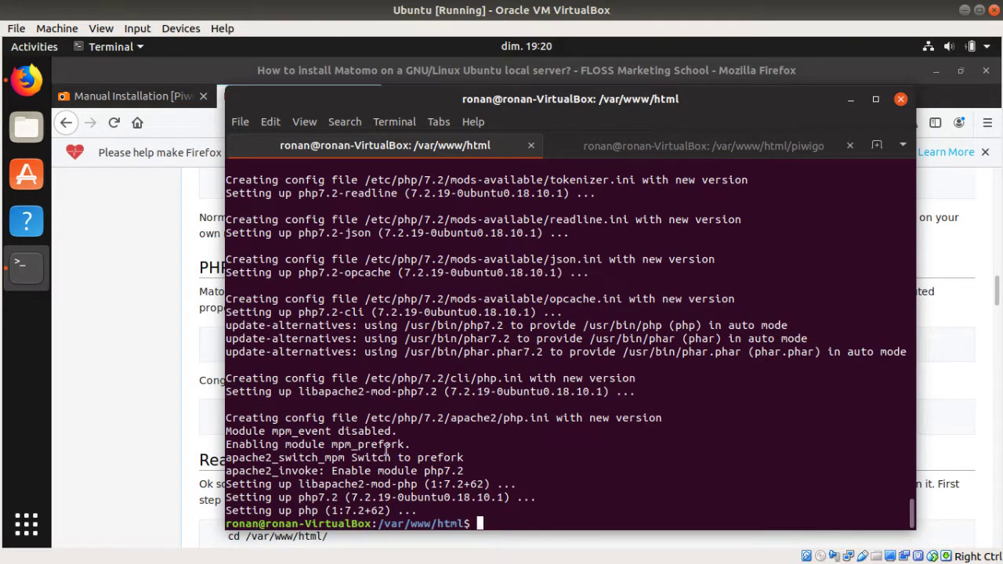
{"action": "type", "text": "hp -v"}
{"action": "key", "text": "Return"}
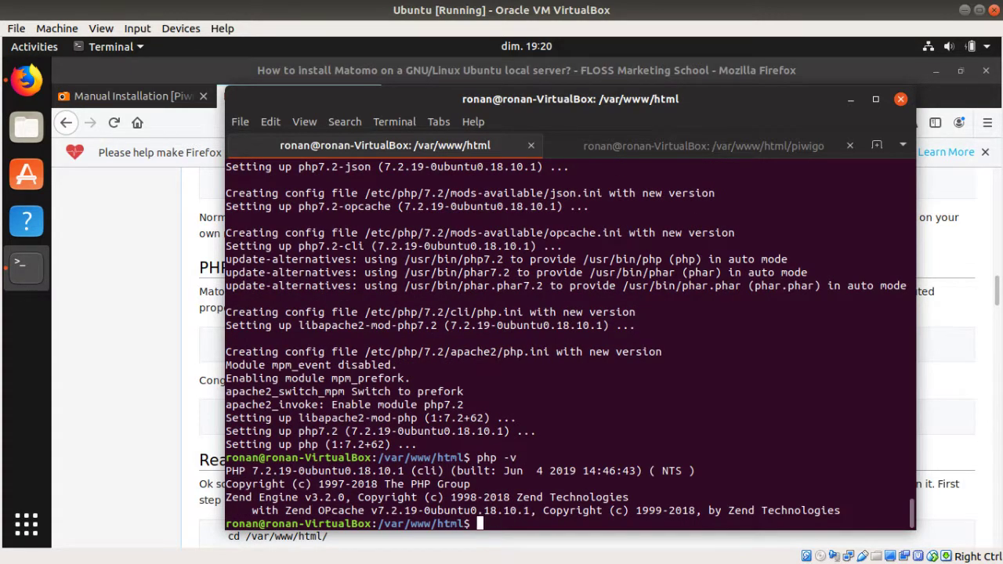
{"action": "type", "text": "sudo systemctl restart apache2"}
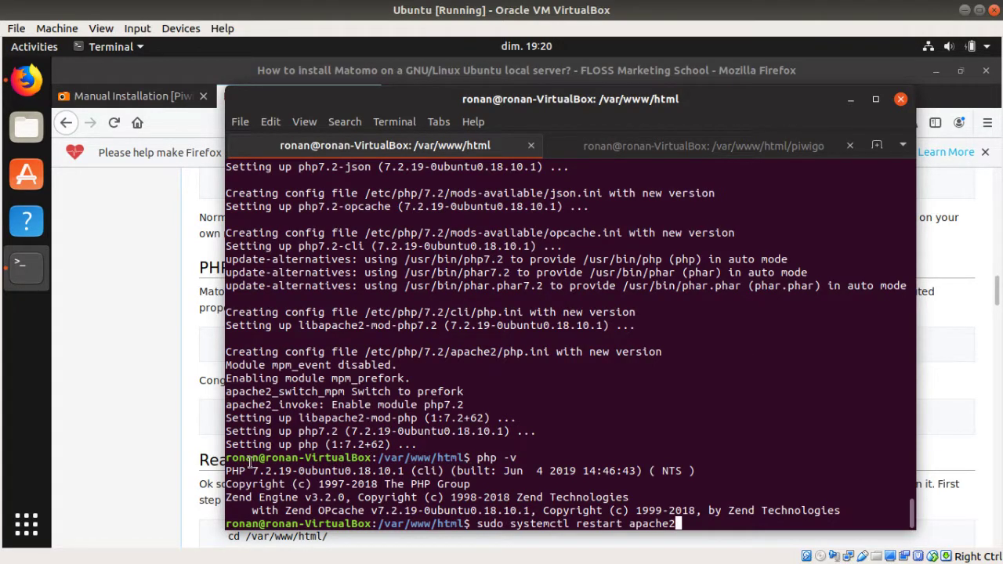
{"action": "key", "text": "Return"}
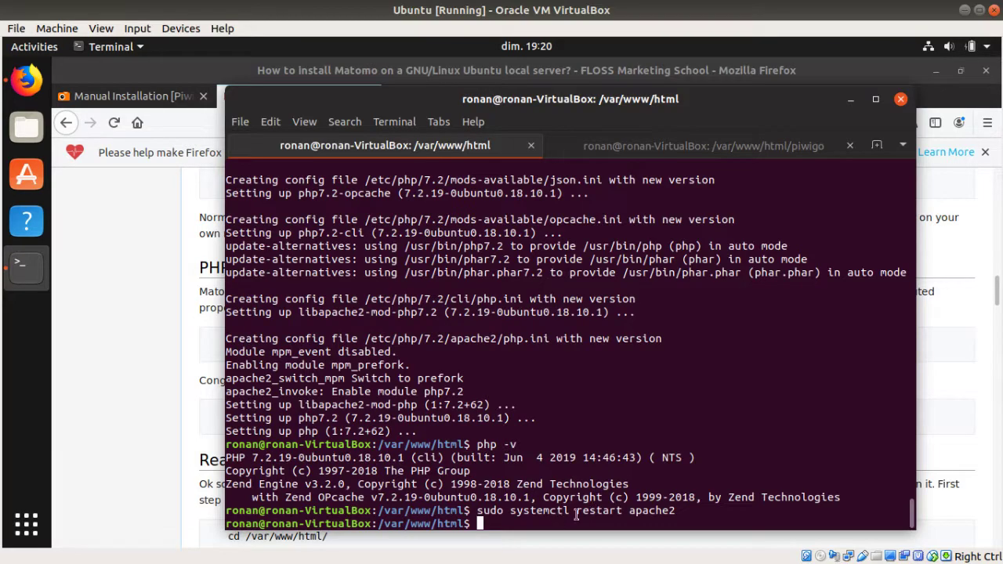
{"action": "left_click", "coordinate": [180, 407]}
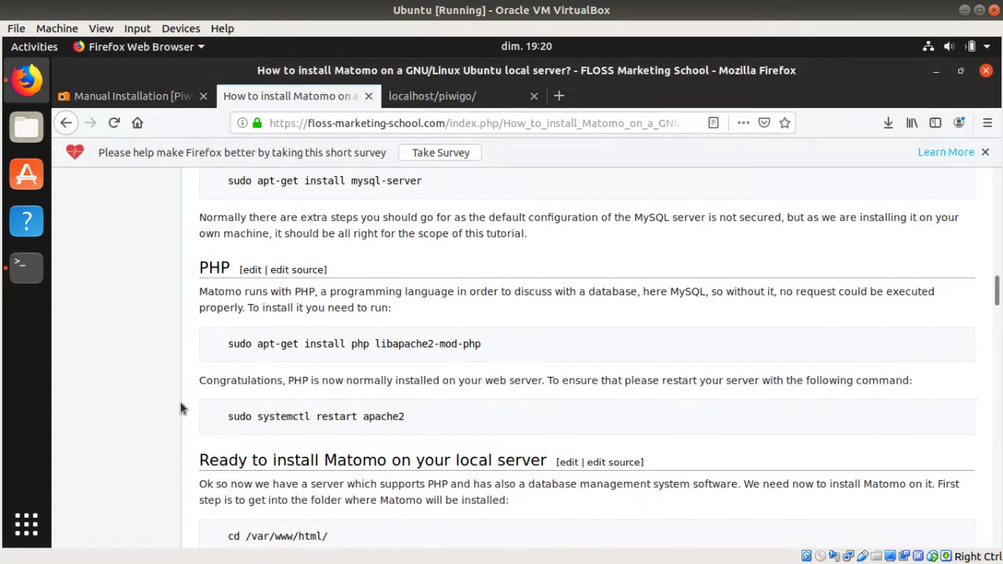
Step: Reload localhost/piwigo and highlight the 'PHP extension mysqli is not loaded' error message
{"action": "left_click", "coordinate": [455, 96]}
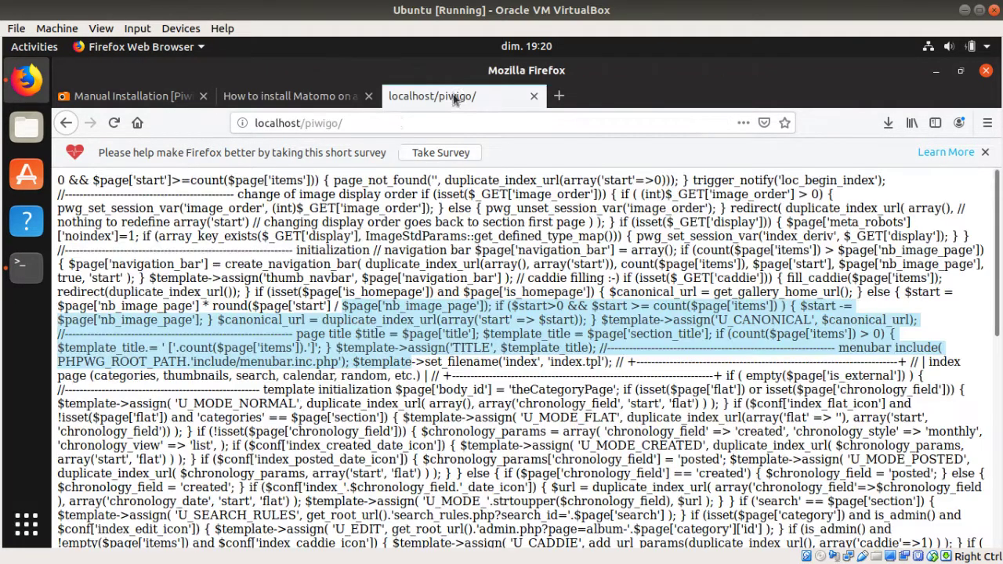
{"action": "left_click", "coordinate": [396, 123]}
{"action": "key", "text": "Return"}
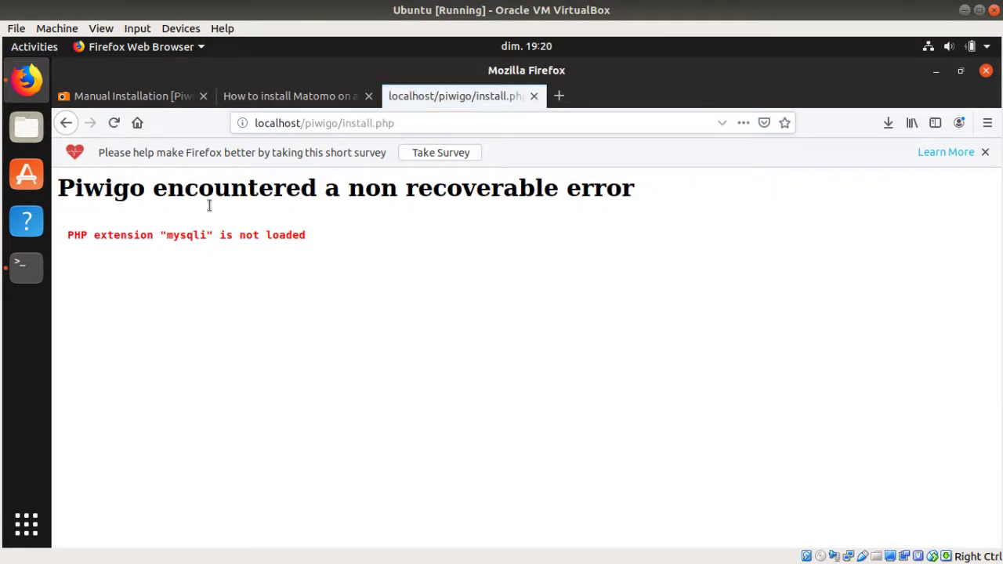
{"action": "left_click_drag", "start_coordinate": [217, 181], "coordinate": [429, 206]}
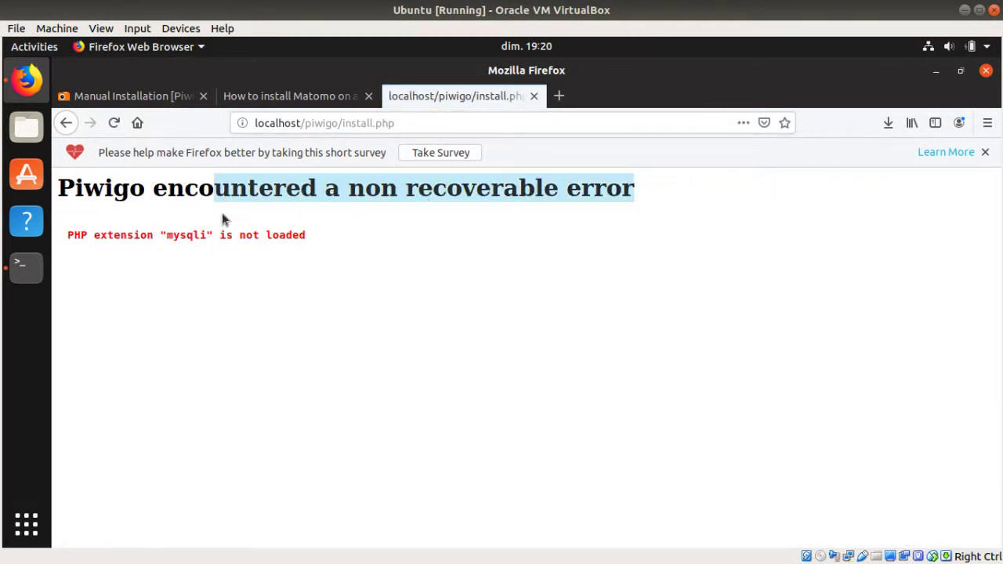
{"action": "left_click", "coordinate": [201, 235]}
{"action": "left_click_drag", "start_coordinate": [166, 238], "coordinate": [202, 234]}
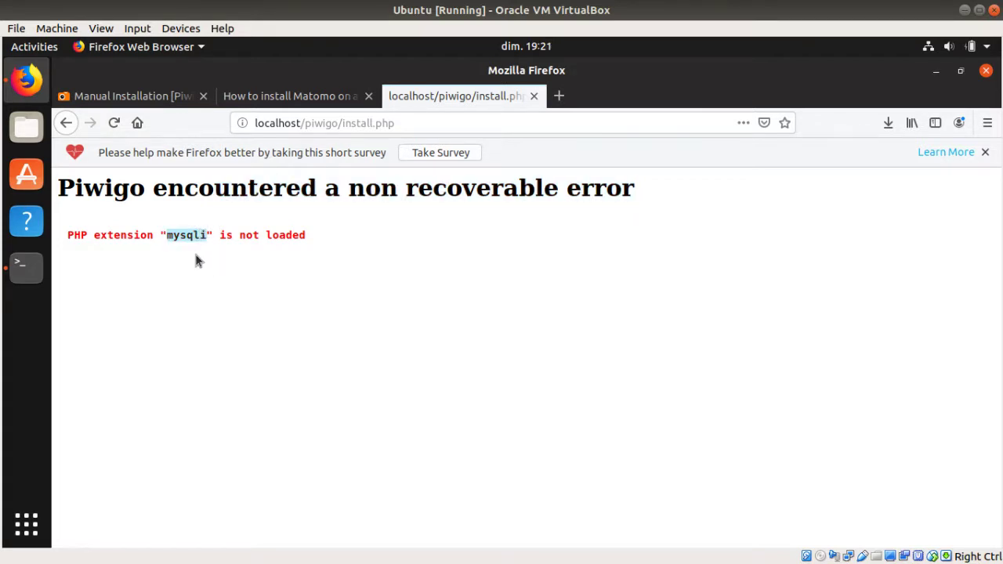
{"action": "left_click", "coordinate": [26, 266]}
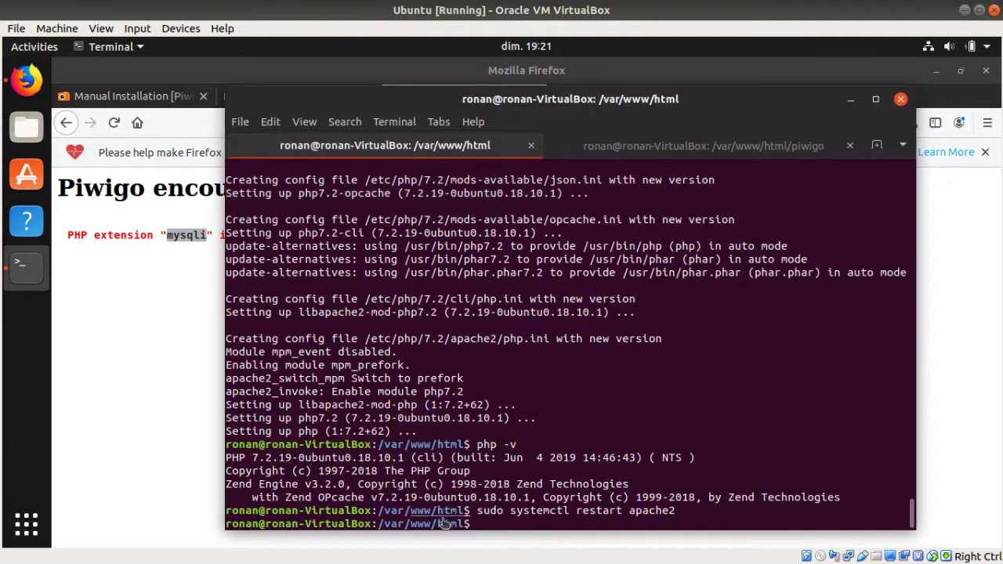
{"action": "left_click", "coordinate": [173, 240]}
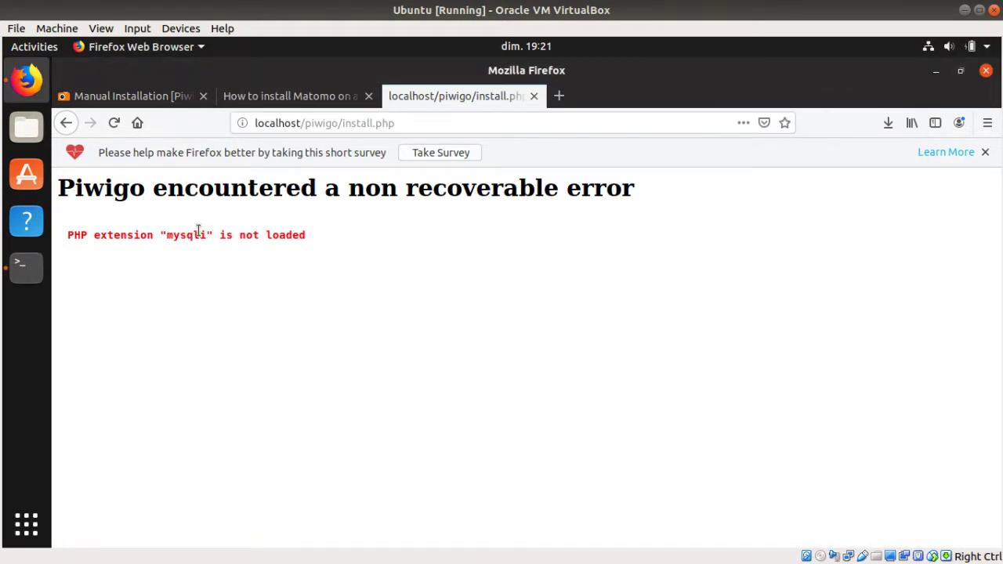
{"action": "left_click_drag", "start_coordinate": [214, 231], "coordinate": [70, 232]}
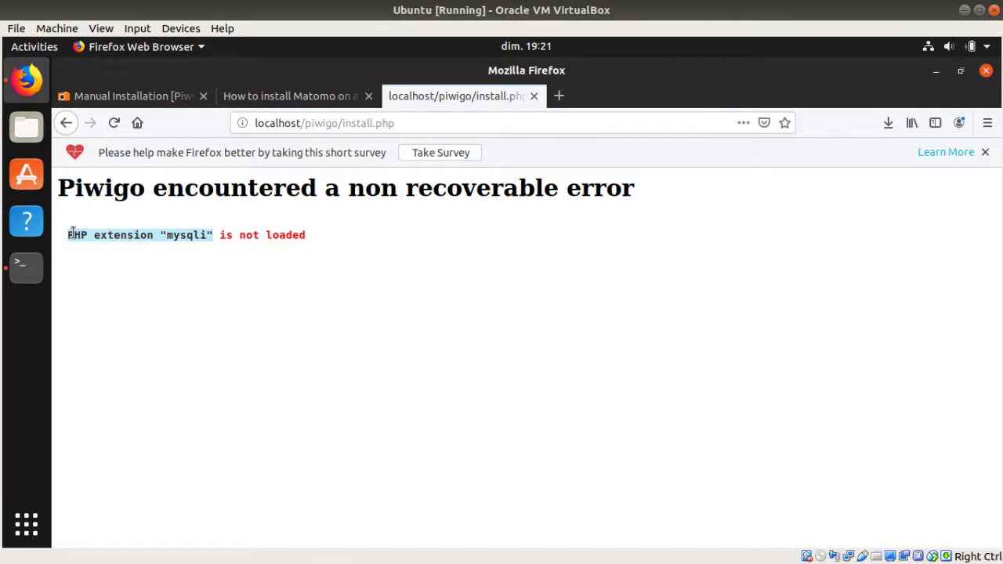
Step: Search Google for 'how to install mysqli ubuntu' in a new tab
{"action": "left_click", "coordinate": [560, 96]}
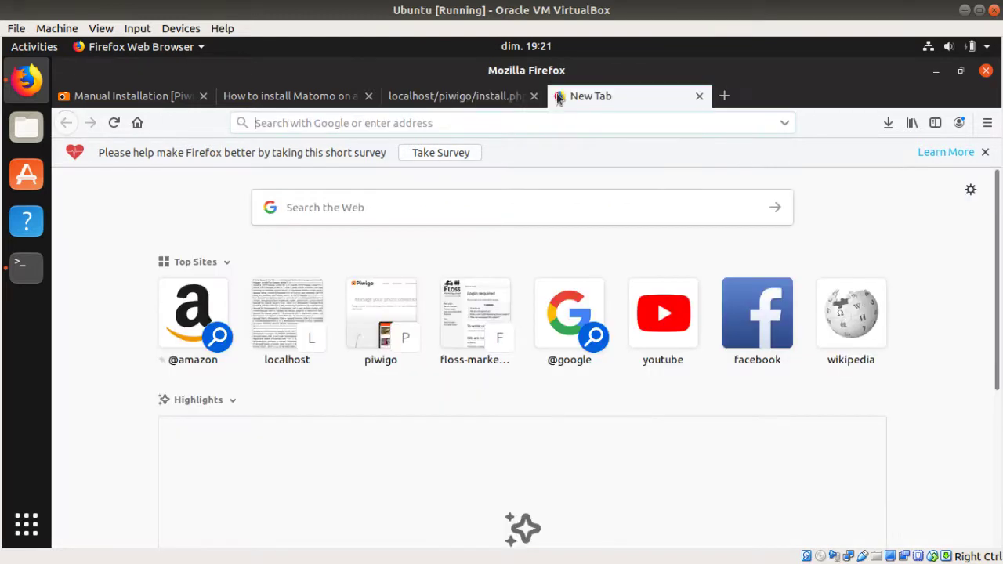
{"action": "type", "text": "how"}
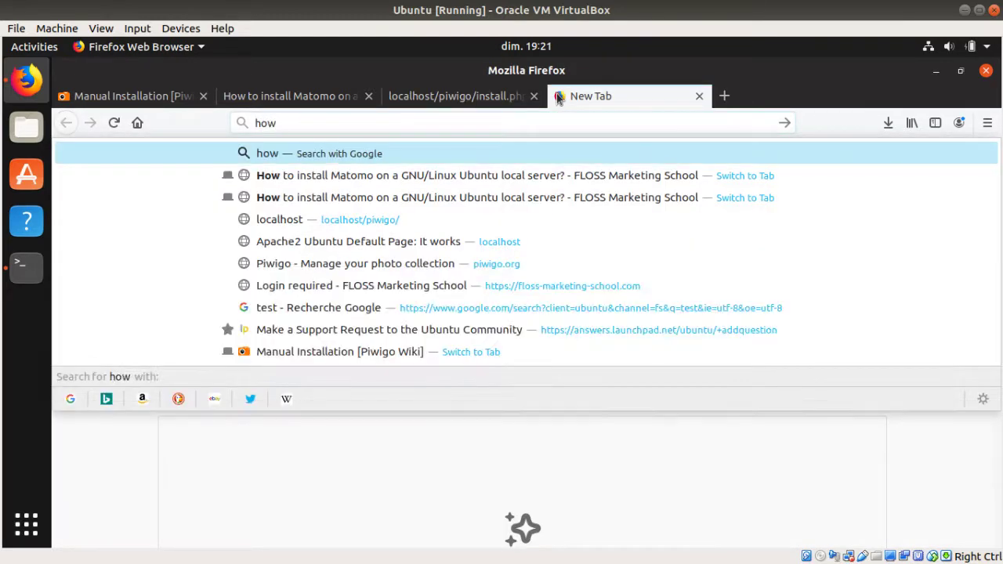
{"action": "type", "text": " to e"}
{"action": "key", "text": "BackSpace"}
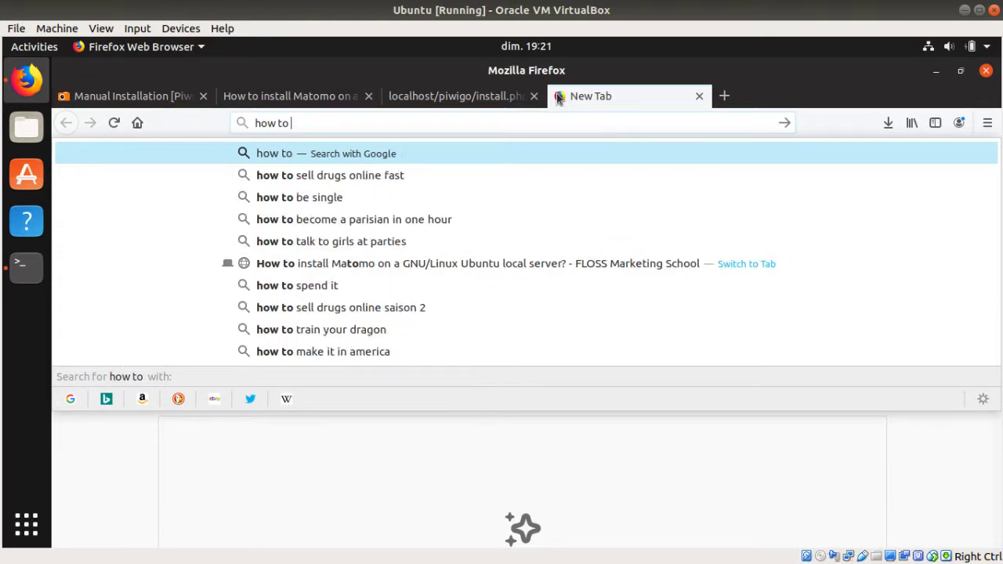
{"action": "type", "text": "install m"}
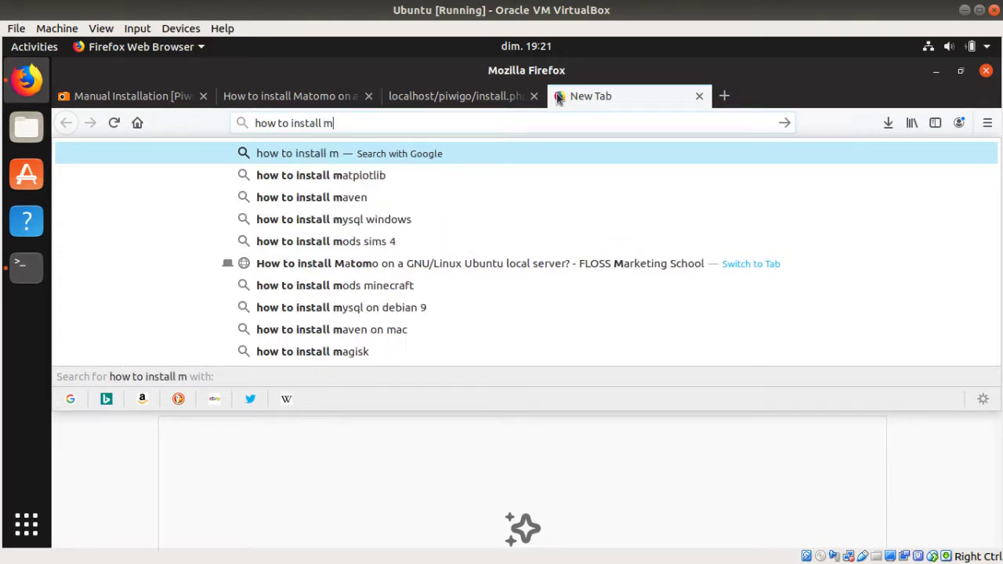
{"action": "type", "text": "ysqli"}
{"action": "key", "text": "Return"}
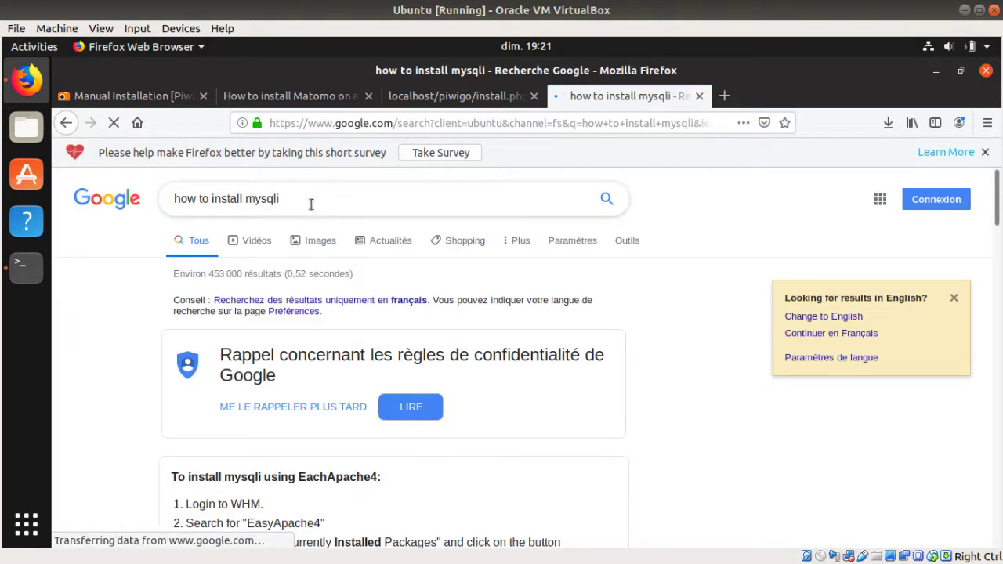
{"action": "left_click", "coordinate": [309, 204]}
{"action": "type", "text": "ubuntu"}
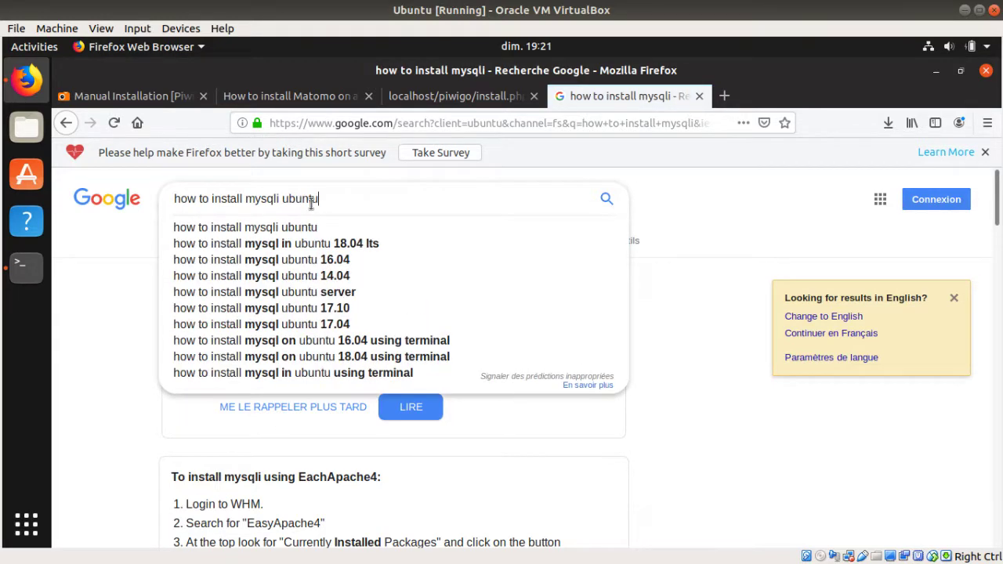
{"action": "key", "text": "Return"}
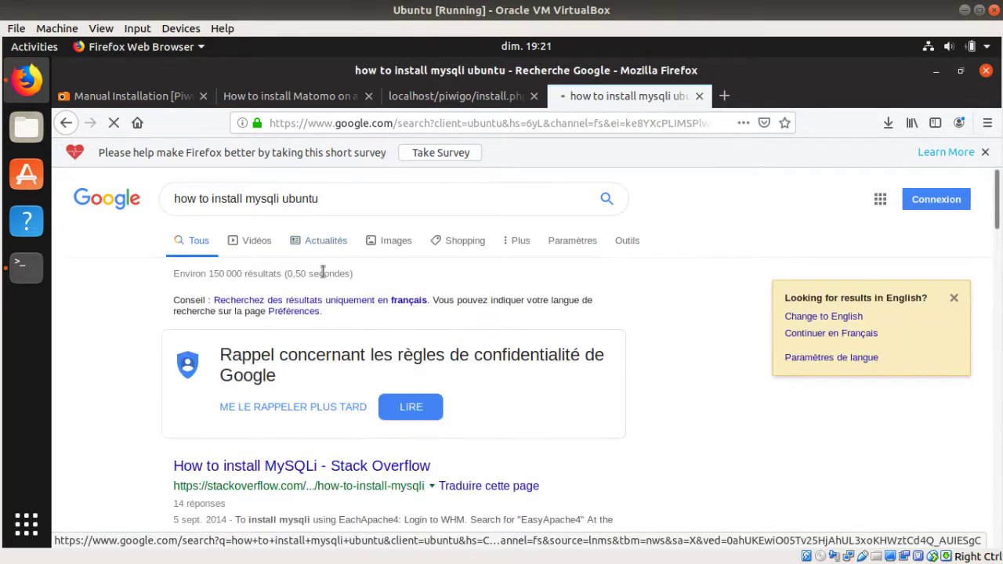
Step: Open the 'How to install MySQLi' and enable MySQLi Stack Overflow results in new tabs, viewing the first
{"action": "scroll", "coordinate": [313, 282], "scroll_direction": "down", "scroll_amount": 2}
{"action": "scroll", "coordinate": [318, 304], "scroll_direction": "down", "scroll_amount": 5}
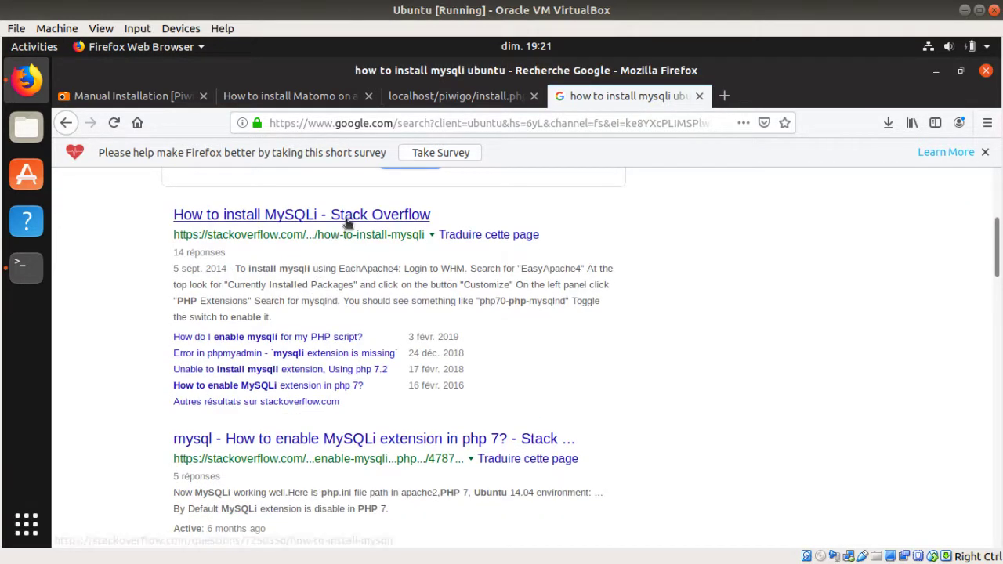
{"action": "right_click", "coordinate": [374, 225]}
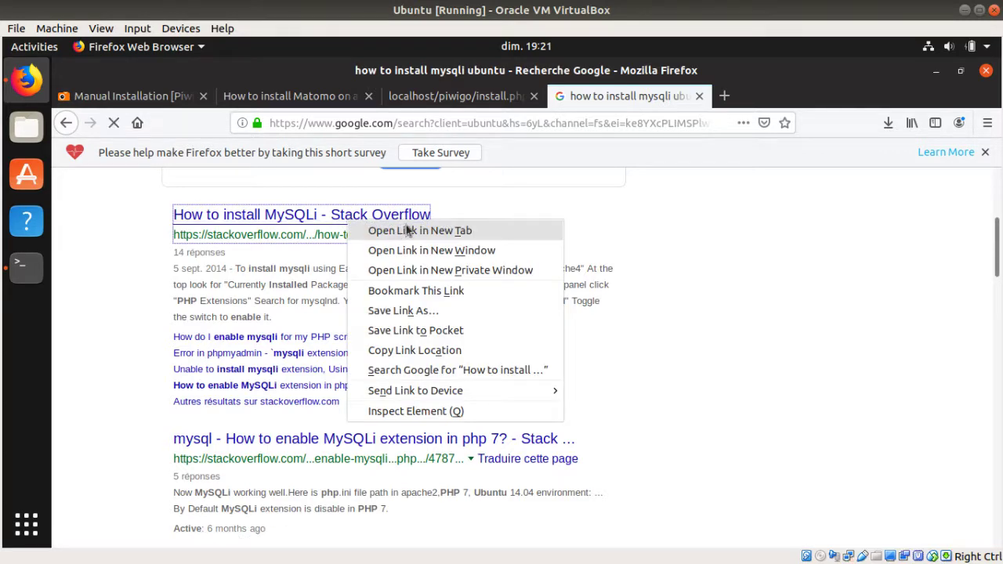
{"action": "left_click", "coordinate": [404, 228]}
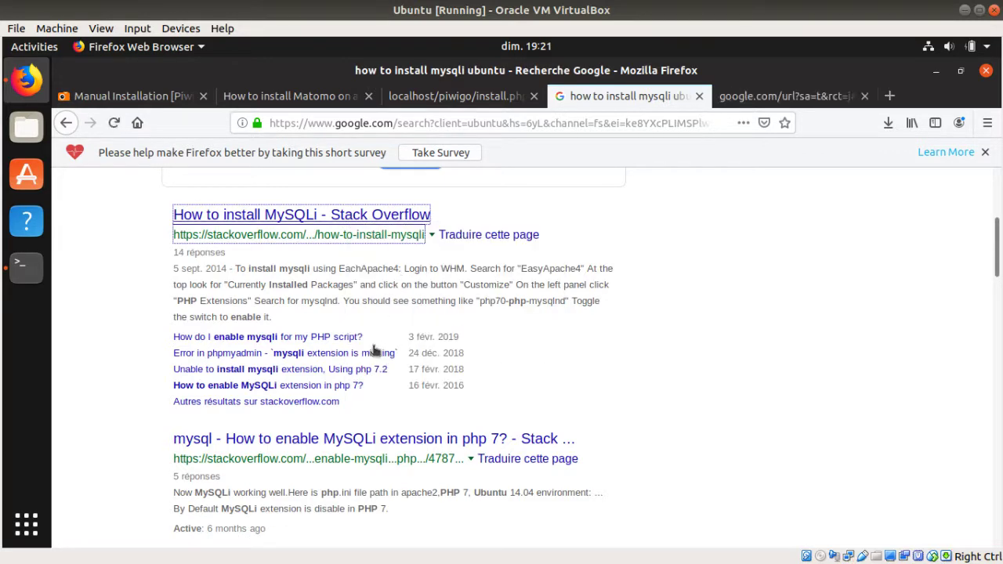
{"action": "right_click", "coordinate": [357, 439]}
{"action": "left_click", "coordinate": [500, 245]}
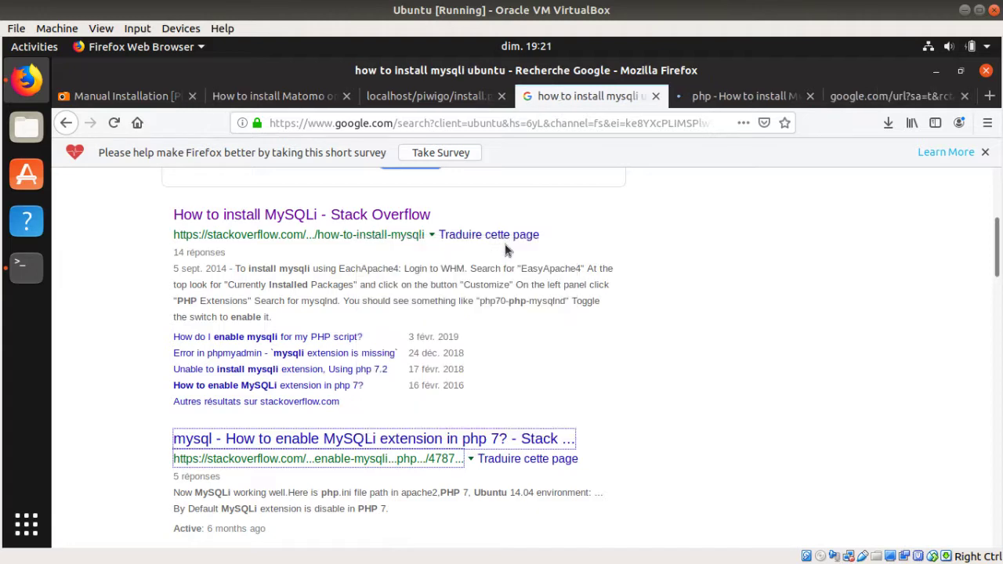
{"action": "left_click", "coordinate": [685, 104]}
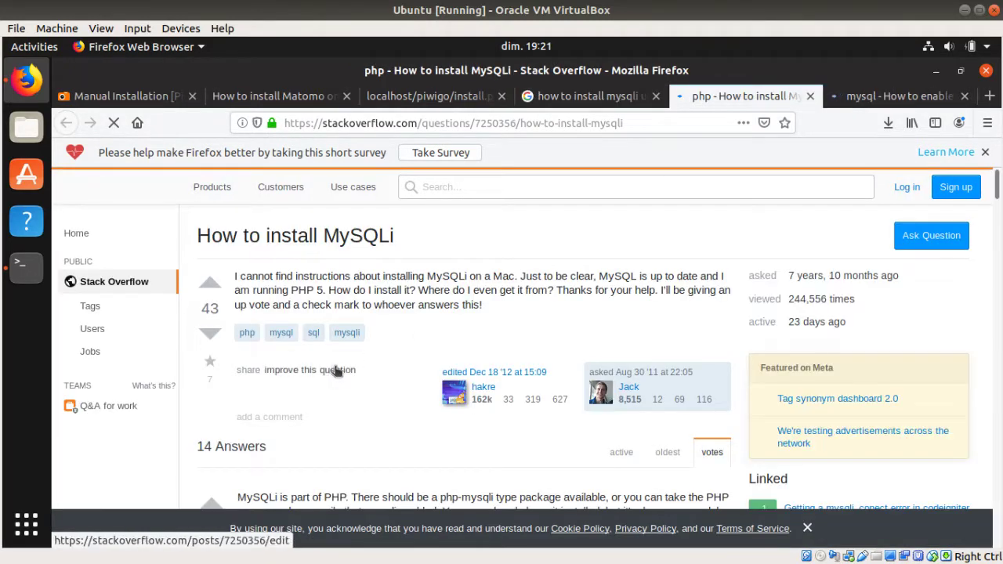
Step: Find the 'Use php-mysqlnd instead of php-mysql' answer and copy its apt-get install php-mysqlnd command
{"action": "scroll", "coordinate": [345, 402], "scroll_direction": "down", "scroll_amount": 5}
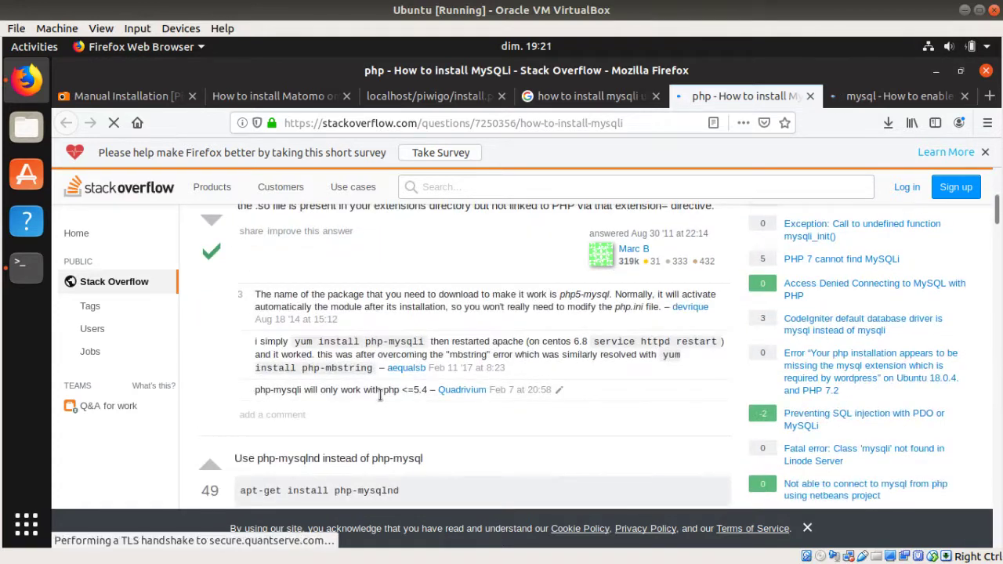
{"action": "scroll", "coordinate": [380, 395], "scroll_direction": "down", "scroll_amount": 1}
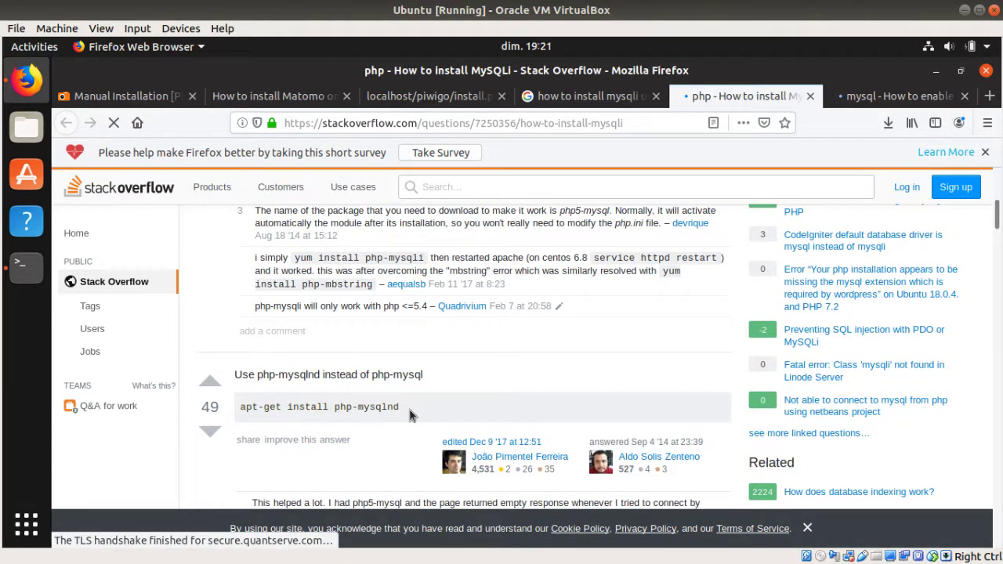
{"action": "scroll", "coordinate": [407, 404], "scroll_direction": "down", "scroll_amount": 5}
{"action": "scroll", "coordinate": [398, 386], "scroll_direction": "up", "scroll_amount": 3}
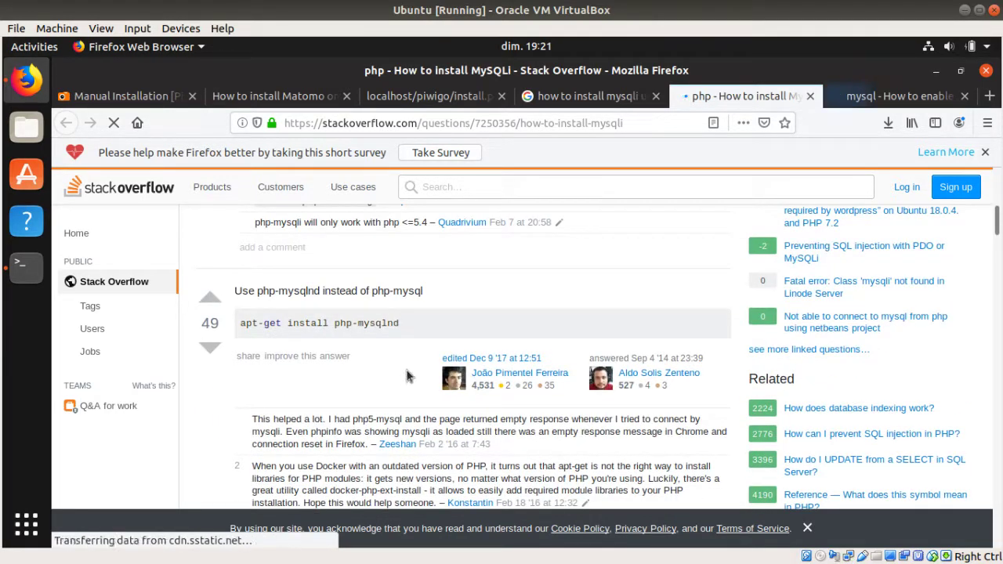
{"action": "left_click_drag", "start_coordinate": [240, 323], "coordinate": [384, 335]}
{"action": "key", "text": "ctrl+c"}
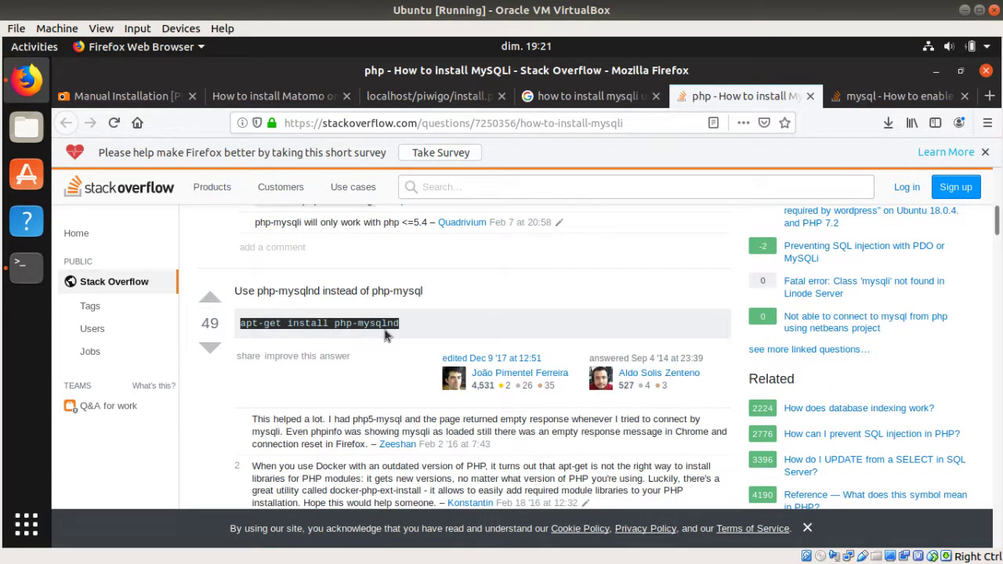
Step: Run sudo apt-get install php-mysqlnd, then restart Apache with the recalled systemctl command
{"action": "left_click", "coordinate": [31, 271]}
{"action": "type", "text": "sudo"}
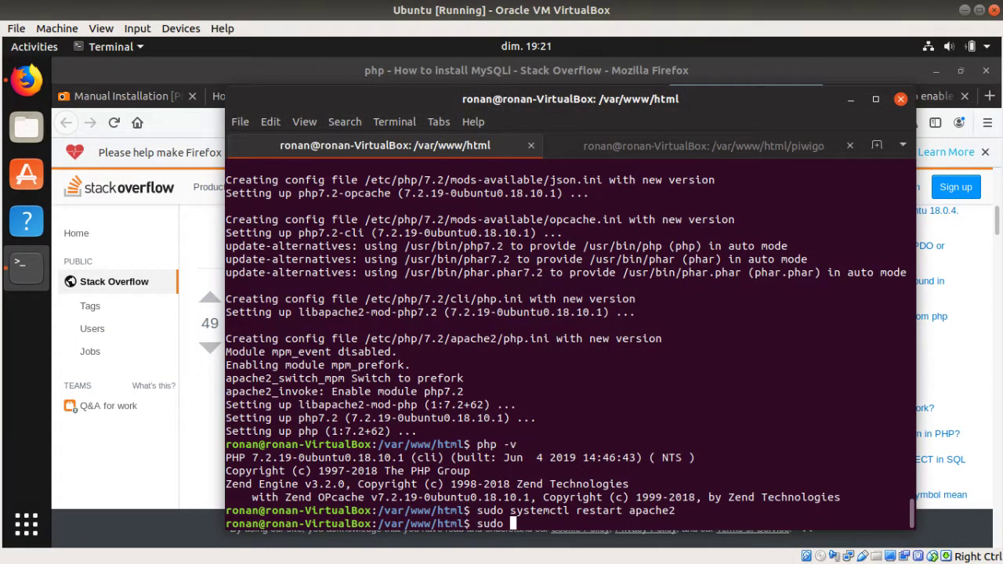
{"action": "key", "text": "ctrl+shift+v"}
{"action": "key", "text": "Return"}
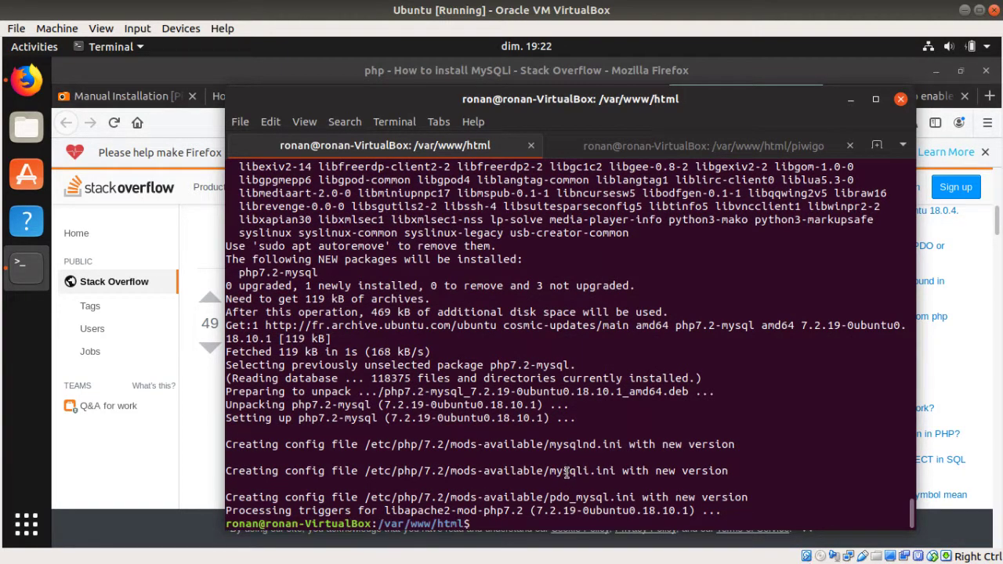
{"action": "key", "text": "Up"}
{"action": "key", "text": "Up"}
{"action": "key", "text": "Return"}
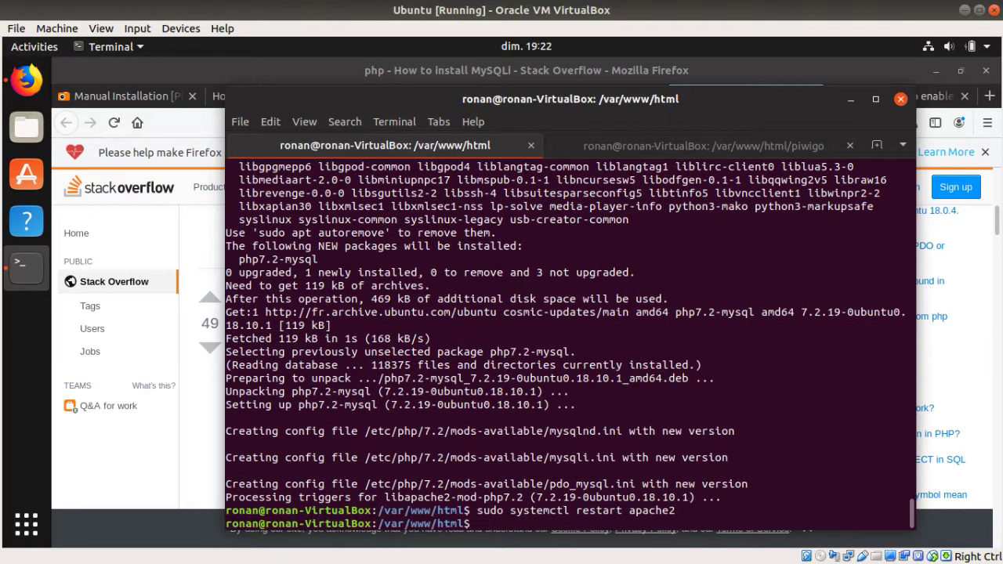
Step: Reload localhost/piwigo/install.php and review the Version 2.9.5 form's Database configuration fields
{"action": "left_click", "coordinate": [405, 76]}
{"action": "left_click", "coordinate": [431, 95]}
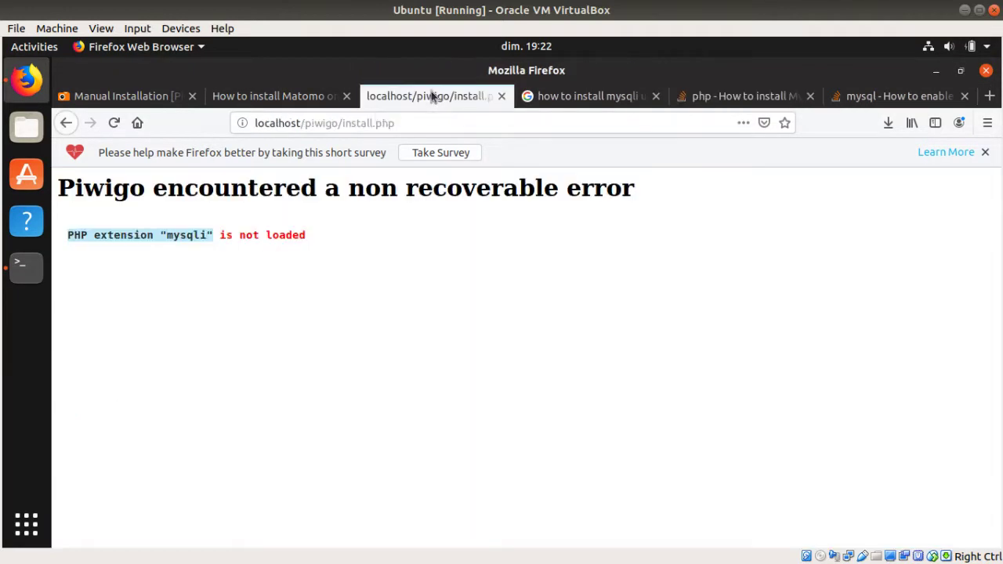
{"action": "key", "text": "F5"}
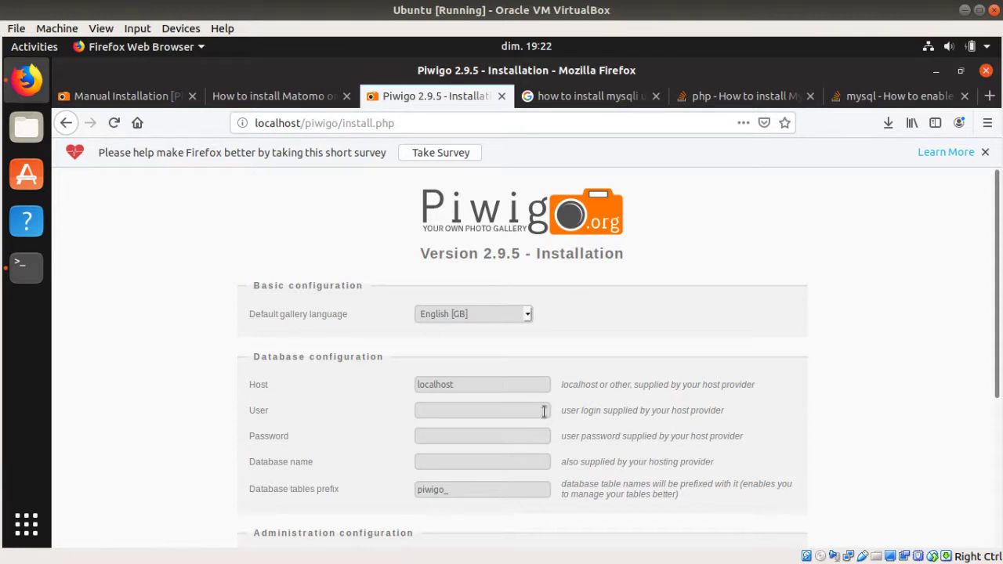
{"action": "scroll", "coordinate": [596, 330], "scroll_direction": "down", "scroll_amount": 2}
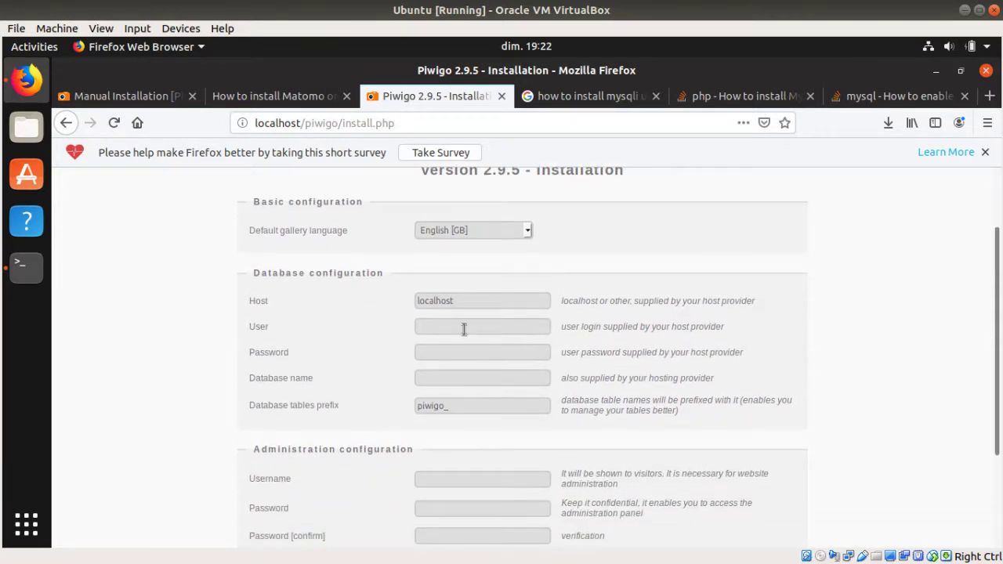
{"action": "left_click_drag", "start_coordinate": [269, 274], "coordinate": [397, 279]}
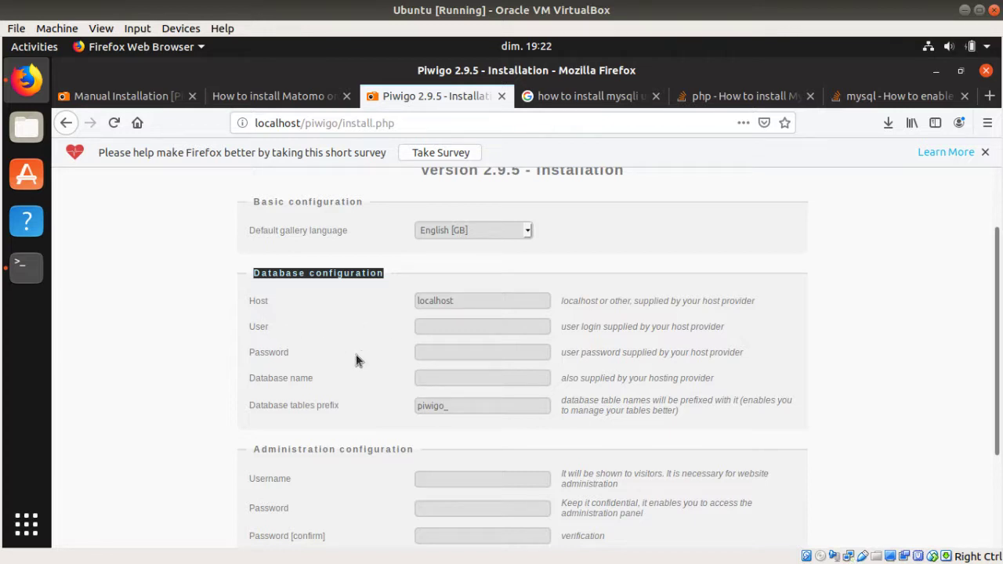
{"action": "left_click_drag", "start_coordinate": [312, 379], "coordinate": [293, 379]}
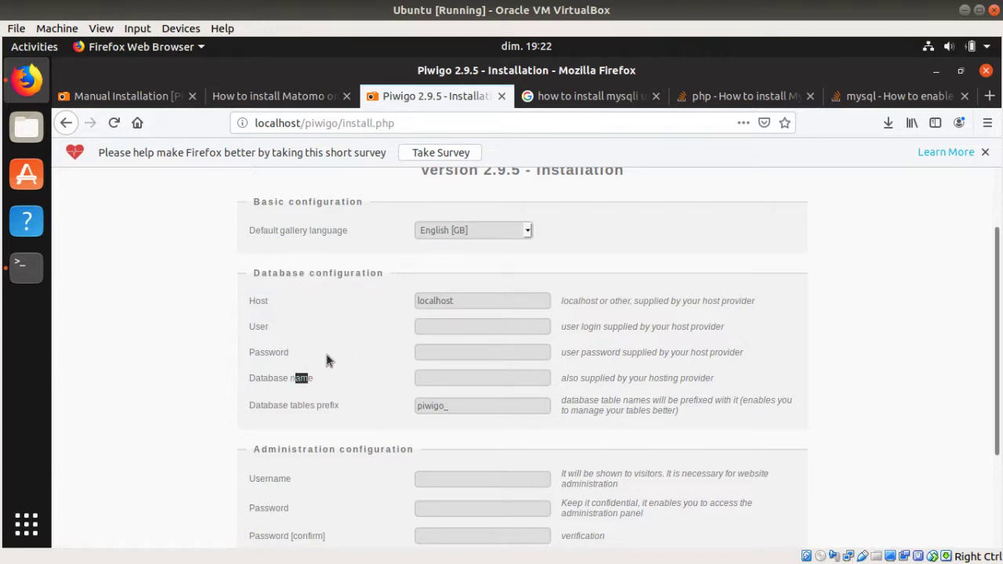
{"action": "scroll", "coordinate": [324, 349], "scroll_direction": "up", "scroll_amount": 2}
Step: Copy 'sudo mysql' from the Matomo tutorial's Step 3 and run it in the terminal
{"action": "left_click", "coordinate": [278, 100]}
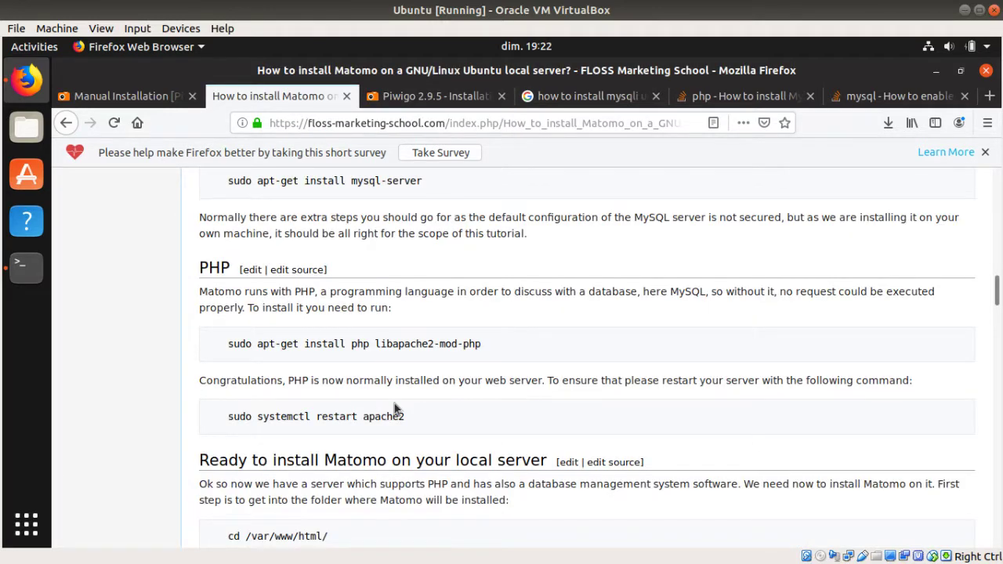
{"action": "scroll", "coordinate": [394, 404], "scroll_direction": "down", "scroll_amount": 5}
{"action": "scroll", "coordinate": [407, 383], "scroll_direction": "down", "scroll_amount": 15}
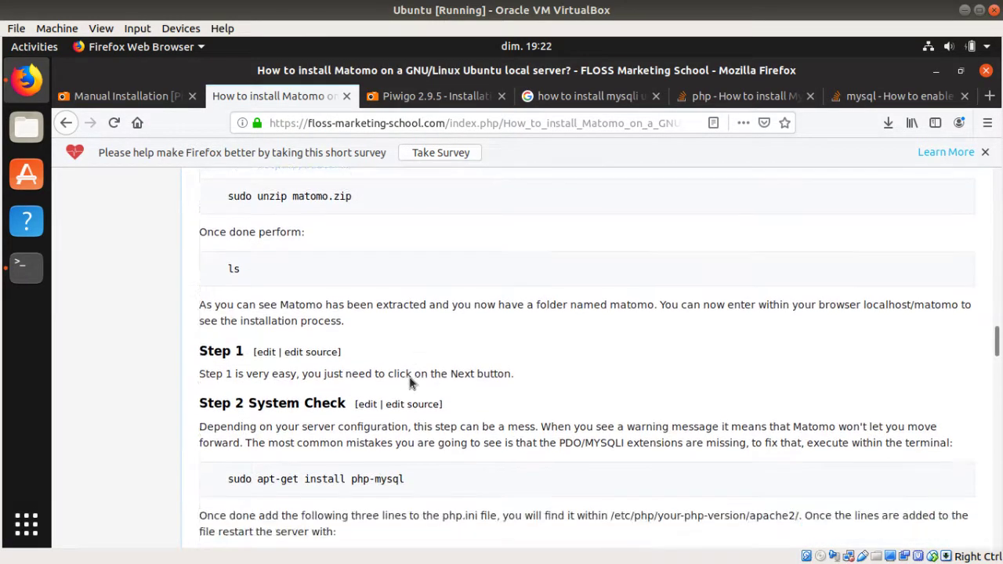
{"action": "scroll", "coordinate": [411, 374], "scroll_direction": "down", "scroll_amount": 5}
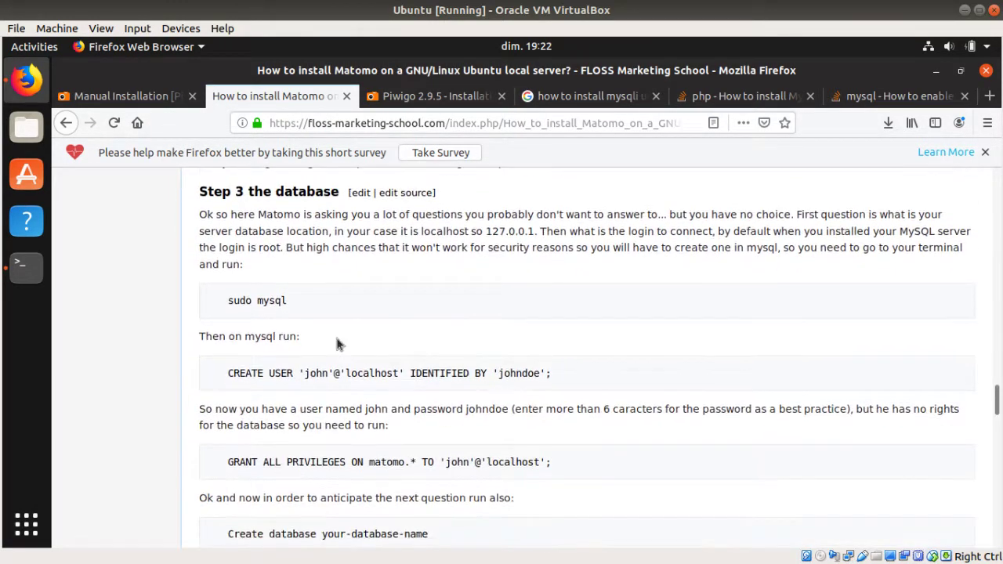
{"action": "left_click_drag", "start_coordinate": [295, 301], "coordinate": [229, 301]}
{"action": "key", "text": "ctrl+c"}
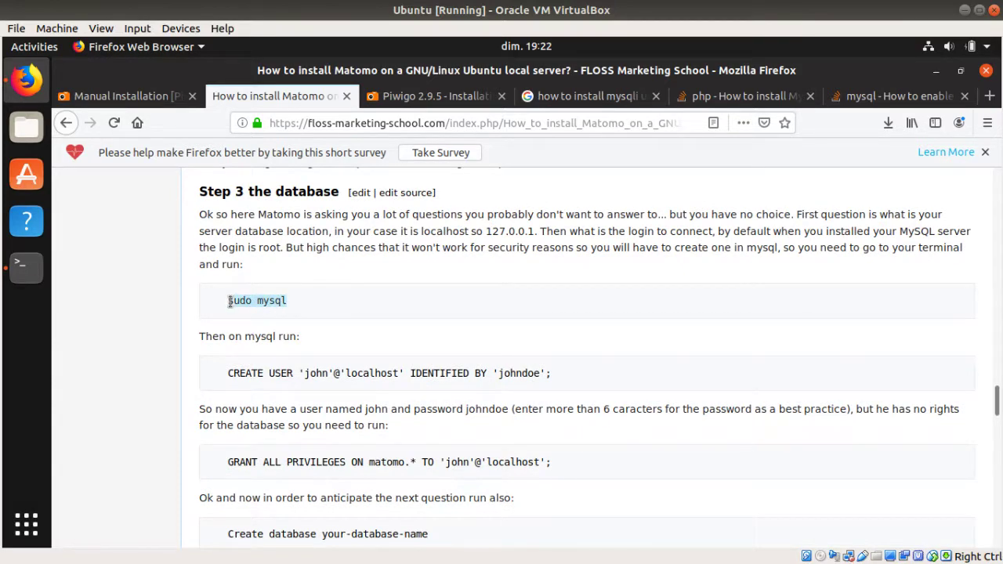
{"action": "left_click", "coordinate": [26, 266]}
{"action": "key", "text": "ctrl+shift+v"}
{"action": "key", "text": "Return"}
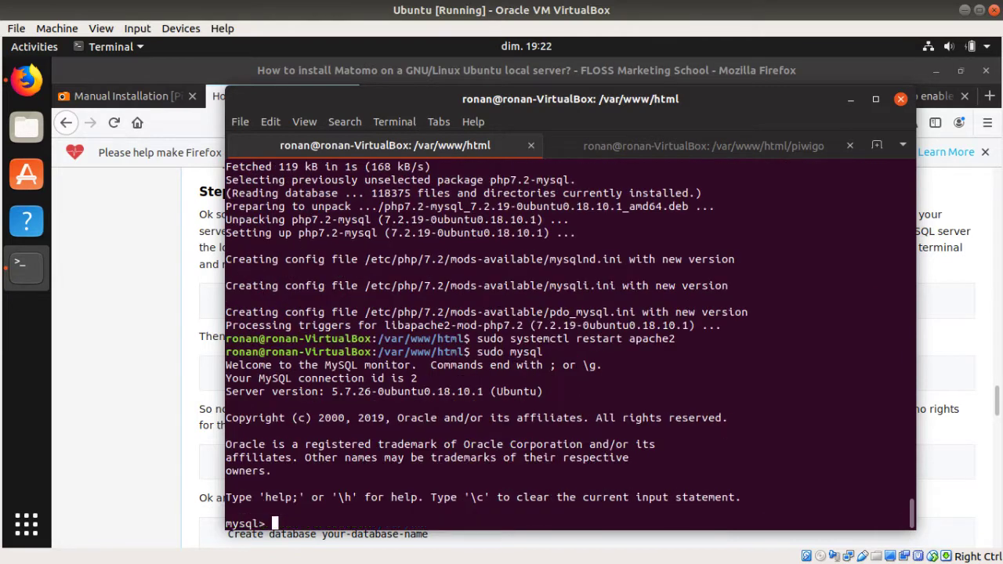
Step: Copy the tutorial's CREATE USER command
{"action": "left_click", "coordinate": [149, 315]}
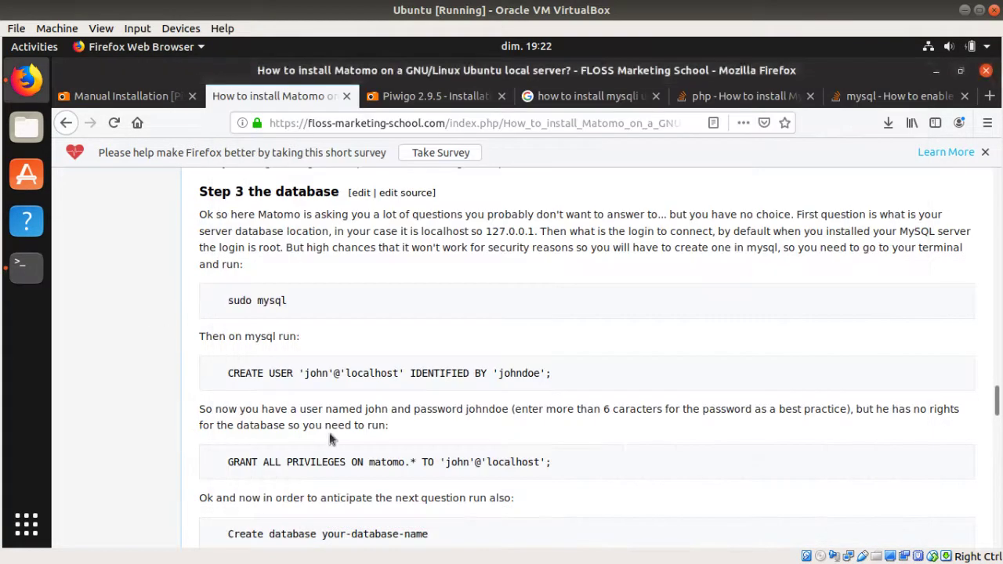
{"action": "scroll", "coordinate": [376, 347], "scroll_direction": "down", "scroll_amount": 2}
{"action": "left_click_drag", "start_coordinate": [554, 289], "coordinate": [230, 289]}
{"action": "key", "text": "ctrl+c"}
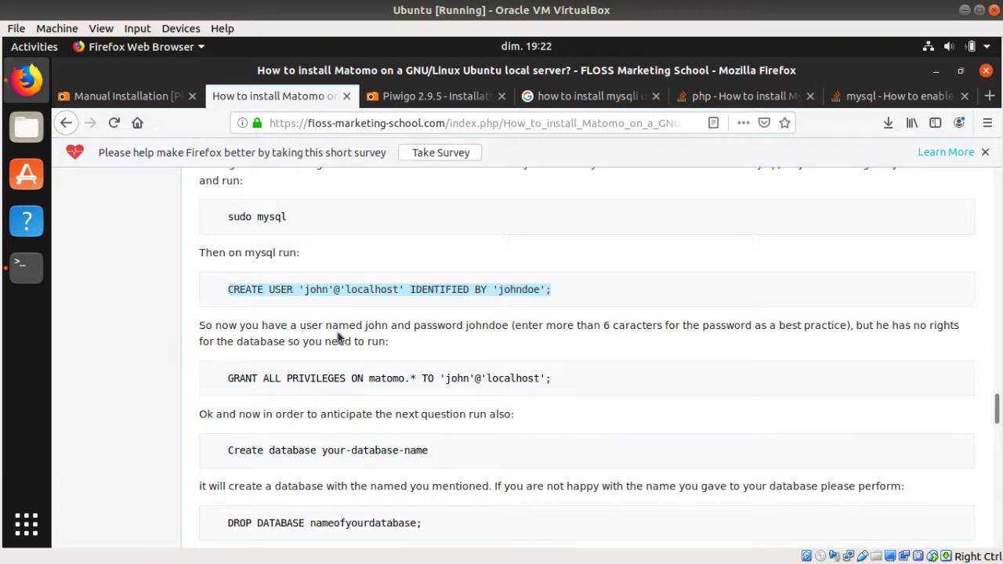
{"action": "left_click", "coordinate": [710, 97]}
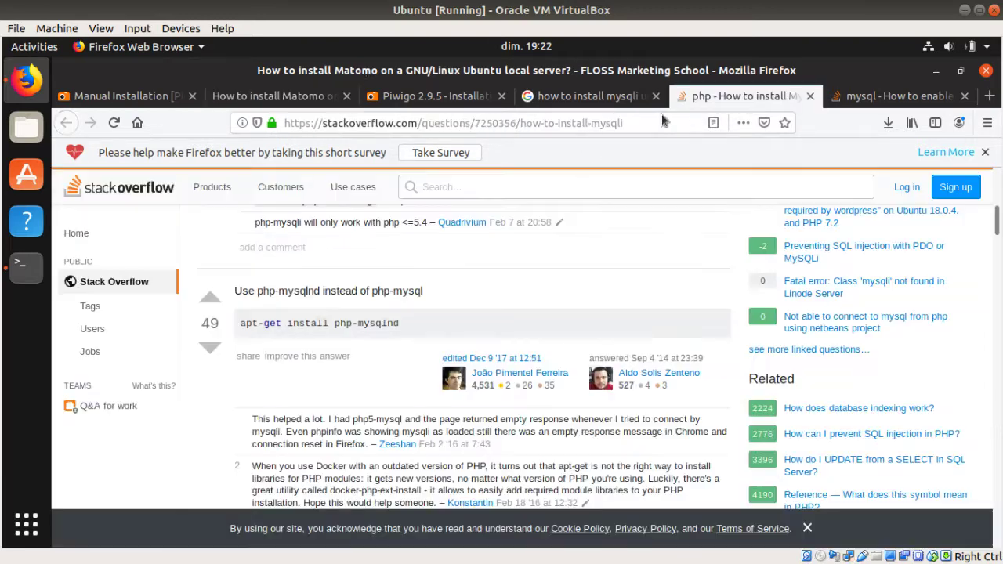
{"action": "left_click", "coordinate": [454, 125]}
{"action": "key", "text": "ctrl+v"}
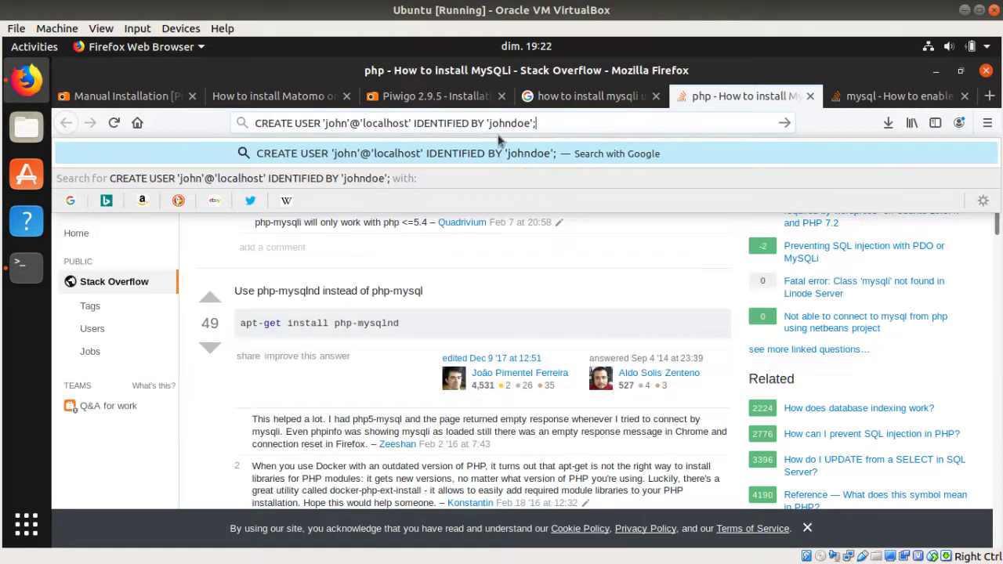
{"action": "key", "text": "Escape"}
{"action": "key", "text": "BackSpace"}
{"action": "key", "text": "BackSpace"}
{"action": "key", "text": "BackSpace"}
{"action": "key", "text": "BackSpace"}
{"action": "key", "text": "BackSpace"}
{"action": "key", "text": "BackSpace"}
{"action": "key", "text": "BackSpace"}
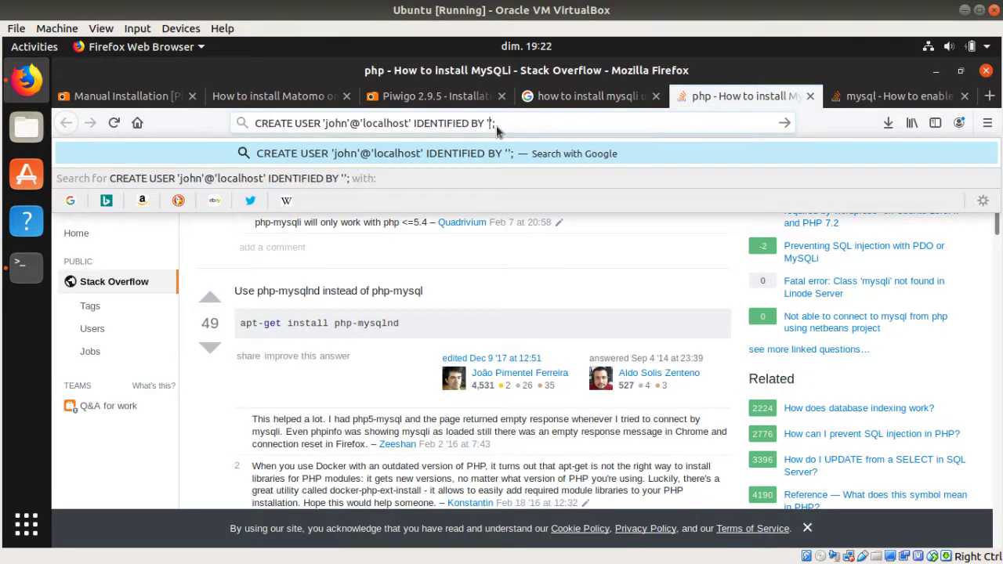
{"action": "type", "text": "root"}
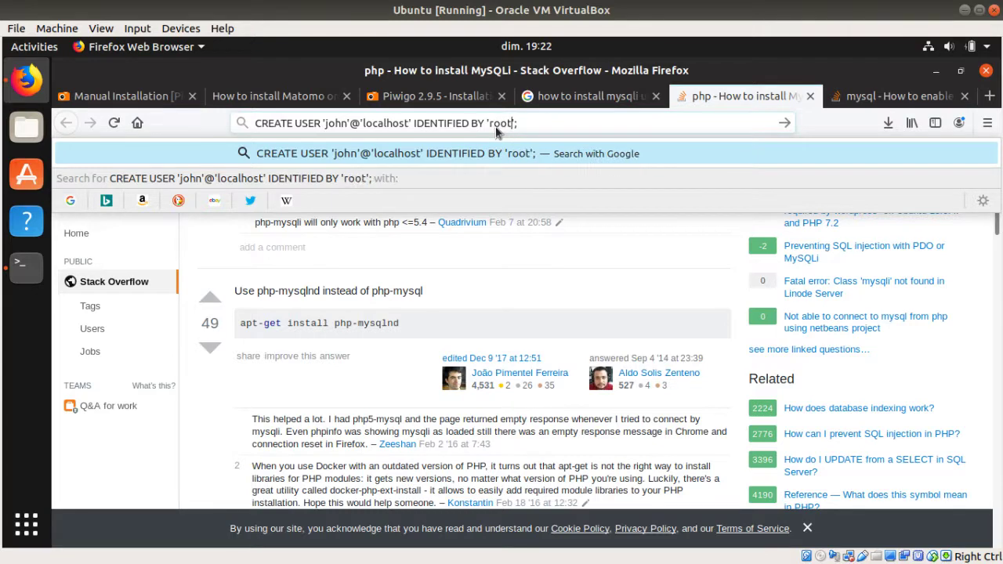
{"action": "key", "text": "Escape"}
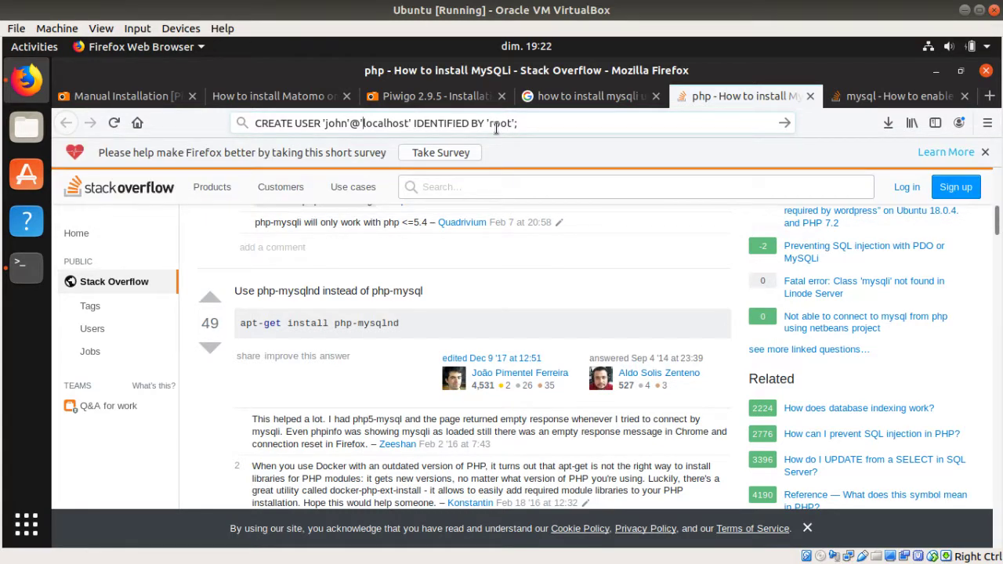
{"action": "key", "text": "BackSpace"}
{"action": "key", "text": "BackSpace"}
{"action": "key", "text": "BackSpace"}
{"action": "key", "text": "BackSpace"}
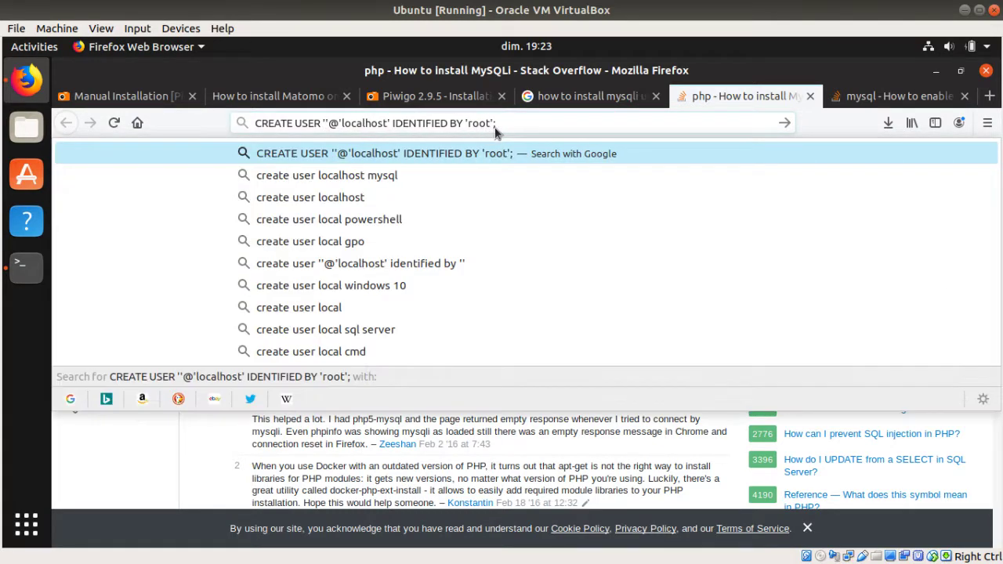
{"action": "type", "text": "root"}
{"action": "key", "text": "Escape"}
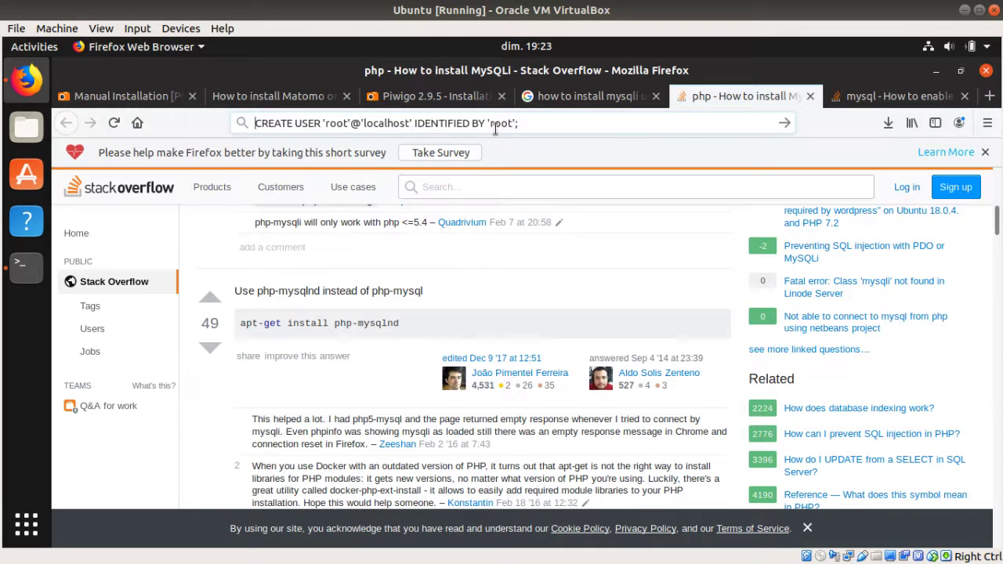
{"action": "key", "text": "ctrl+a"}
{"action": "key", "text": "ctrl+c"}
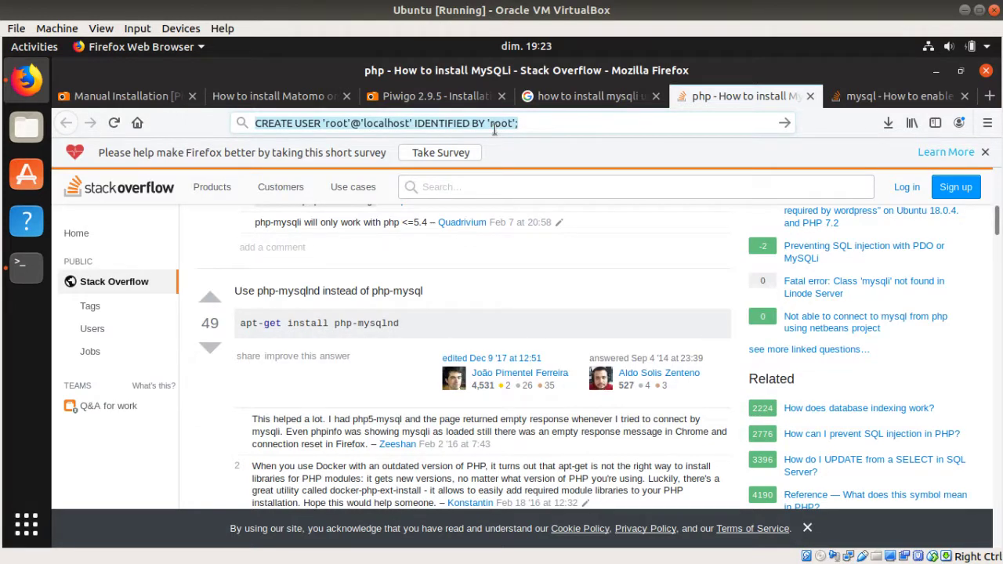
Step: Run the root CREATE USER command at the mysql prompt, which fails with ERROR 1396
{"action": "left_click", "coordinate": [26, 264]}
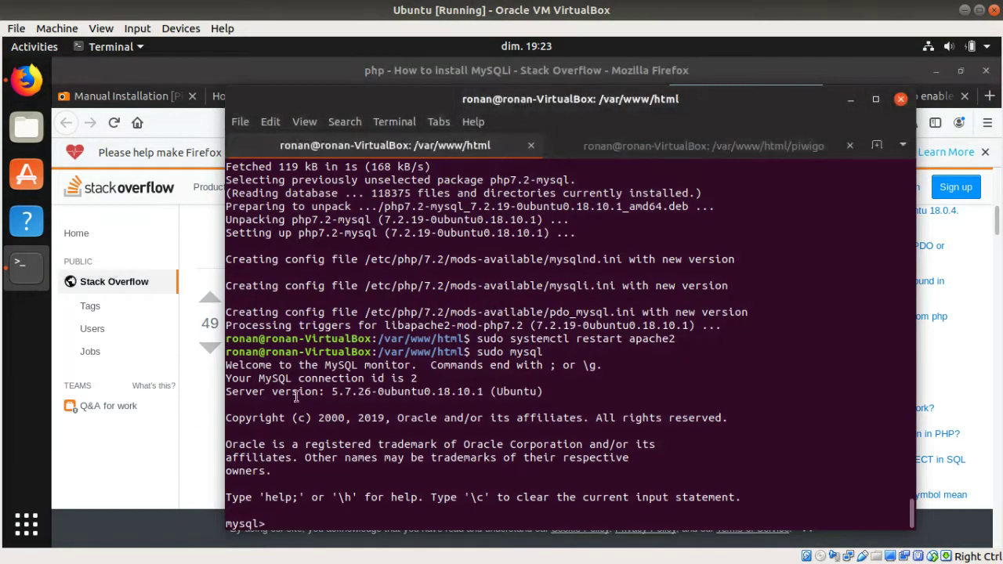
{"action": "key", "text": "ctrl+shift+v"}
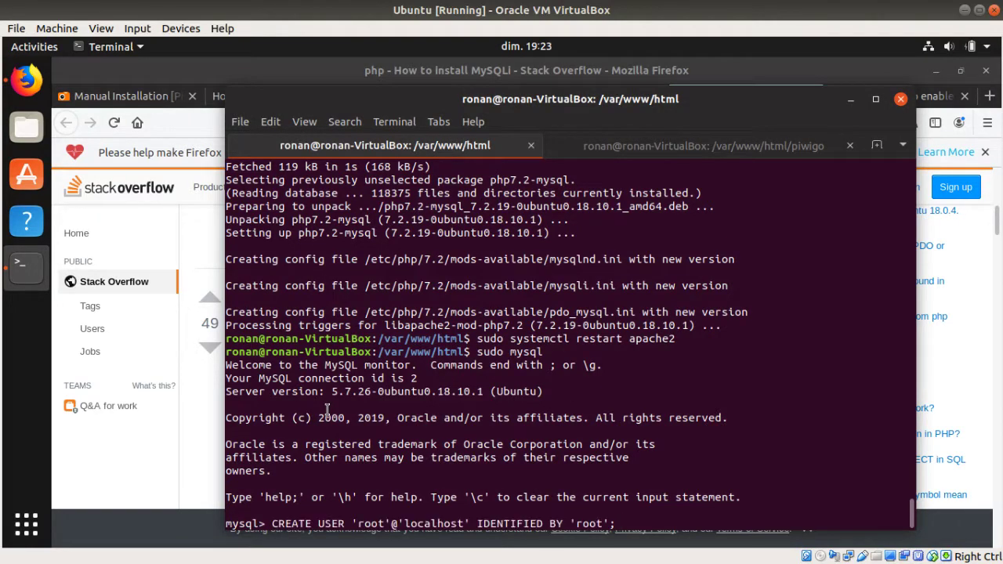
{"action": "key", "text": "Return"}
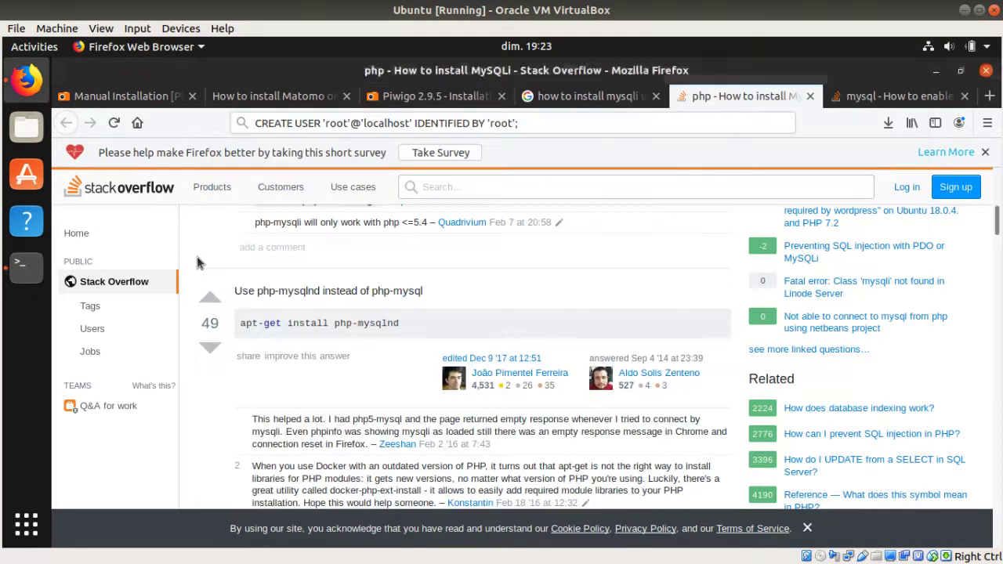
Step: Run the tutorial's own CREATE USER line to create the sample localhost user
{"action": "left_click", "coordinate": [199, 260]}
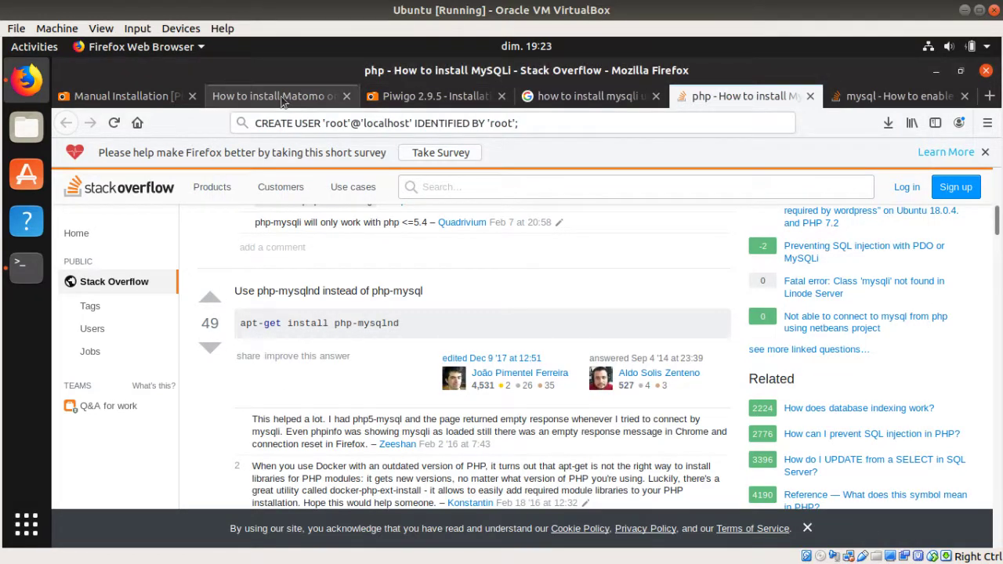
{"action": "left_click", "coordinate": [275, 95]}
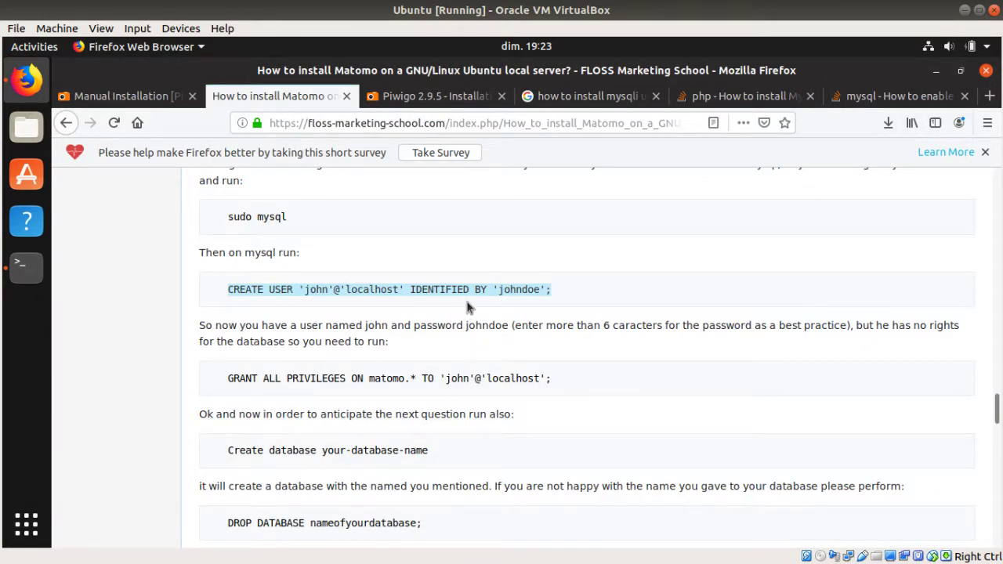
{"action": "left_click", "coordinate": [26, 264]}
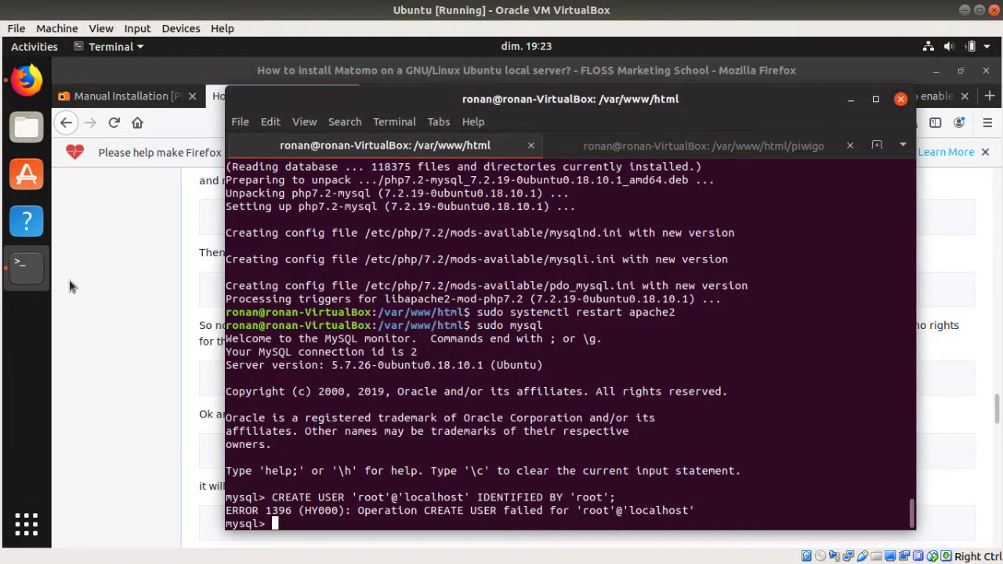
{"action": "type", "text": "CREATE USER 'john'@'localhost' IDENTIFIED BY 'johndoe';"}
{"action": "key", "text": "Return"}
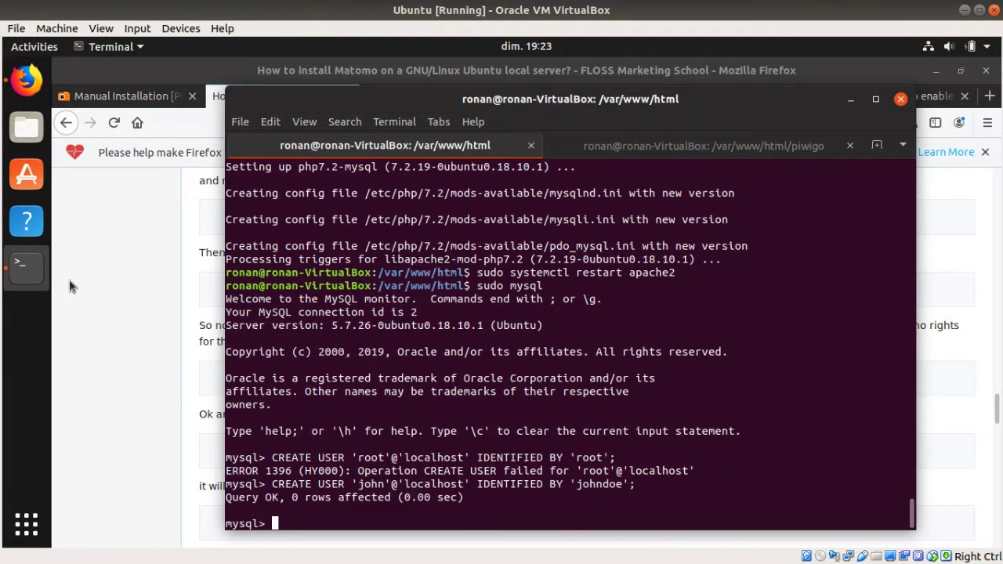
{"action": "left_click", "coordinate": [180, 314]}
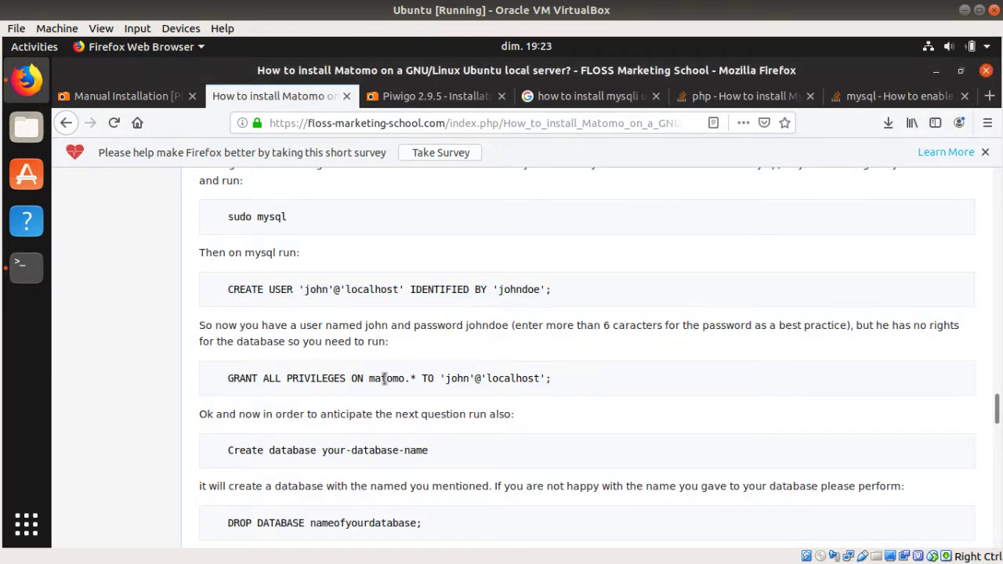
Step: Copy the tutorial's GRANT and create-database lines, pasting the create-database one into the Google tab
{"action": "left_click_drag", "start_coordinate": [568, 382], "coordinate": [540, 378]}
{"action": "left_click_drag", "start_coordinate": [228, 376], "coordinate": [408, 383]}
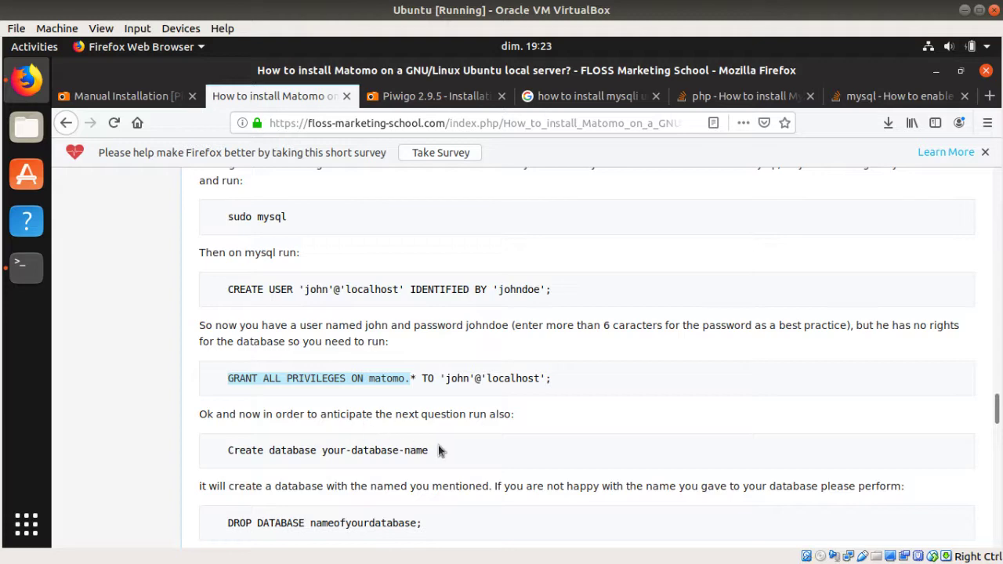
{"action": "left_click_drag", "start_coordinate": [438, 452], "coordinate": [227, 450]}
{"action": "key", "text": "ctrl+c"}
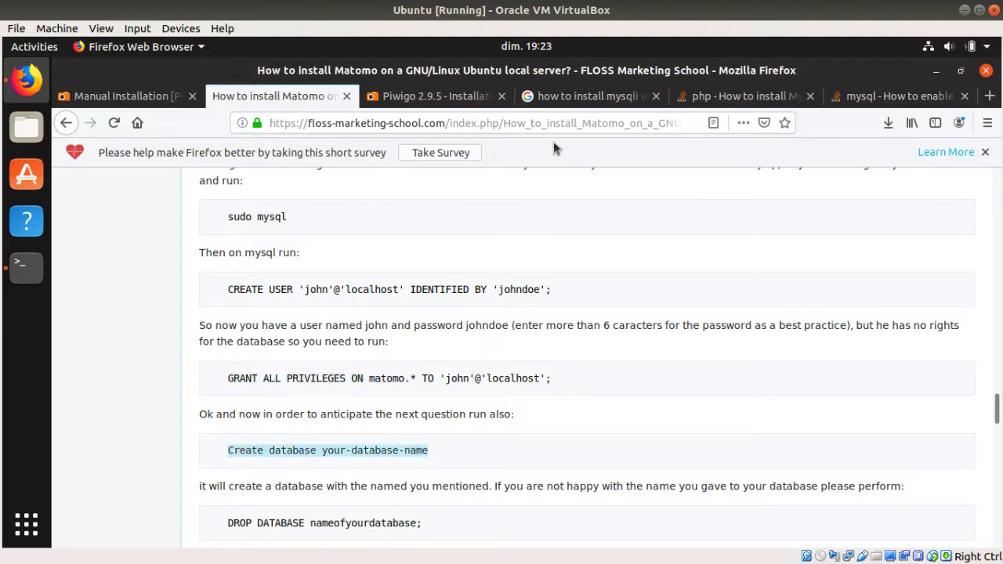
{"action": "left_click", "coordinate": [588, 96]}
{"action": "triple_click", "coordinate": [454, 123]}
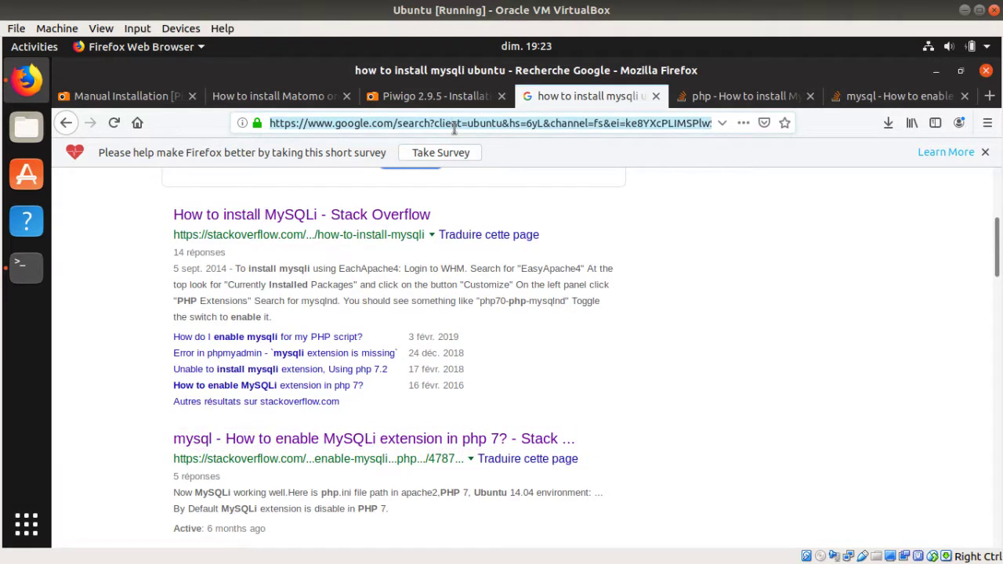
{"action": "key", "text": "ctrl+v"}
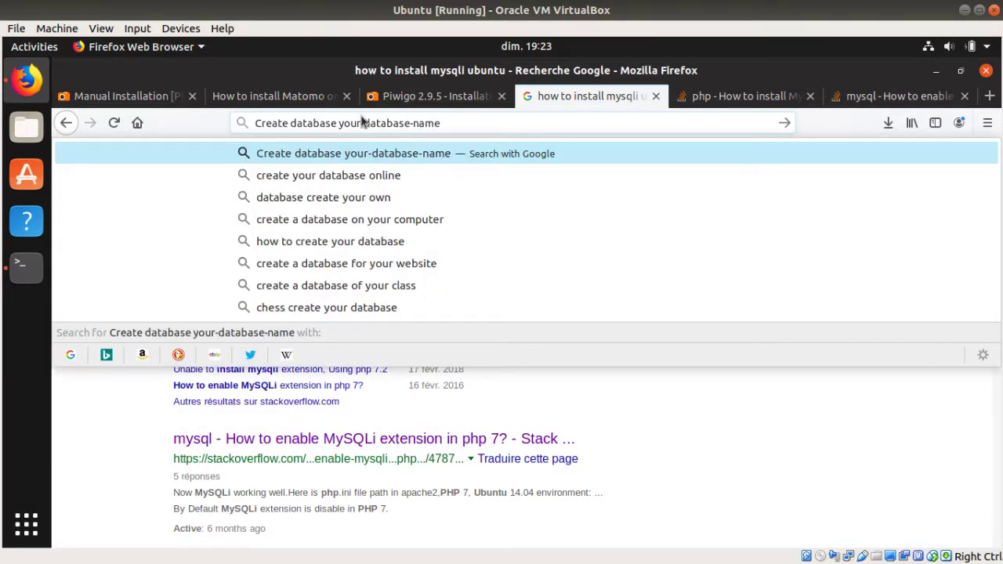
{"action": "left_click", "coordinate": [310, 97]}
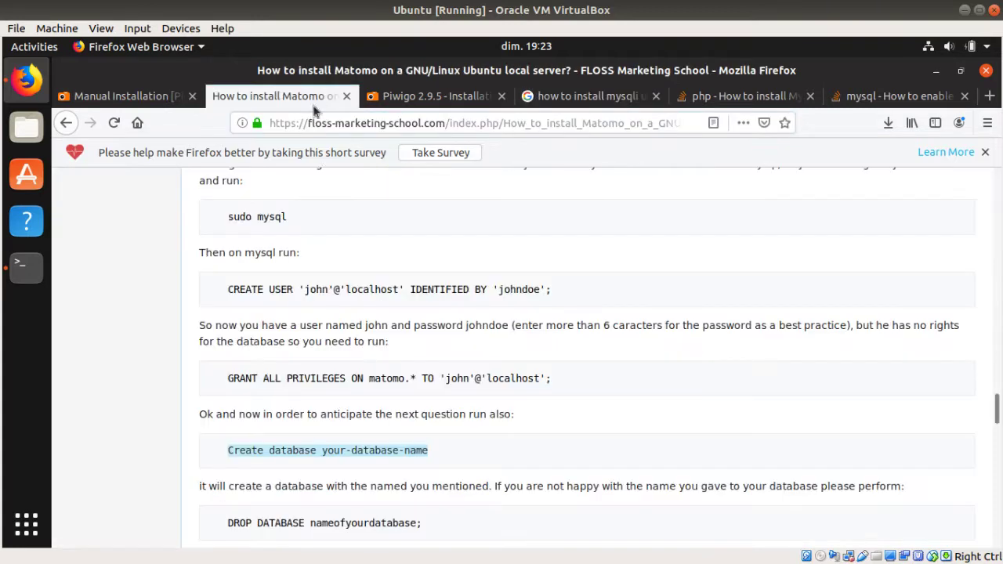
Step: Run CREATE database piwigo; at the mysql prompt
{"action": "left_click", "coordinate": [22, 280]}
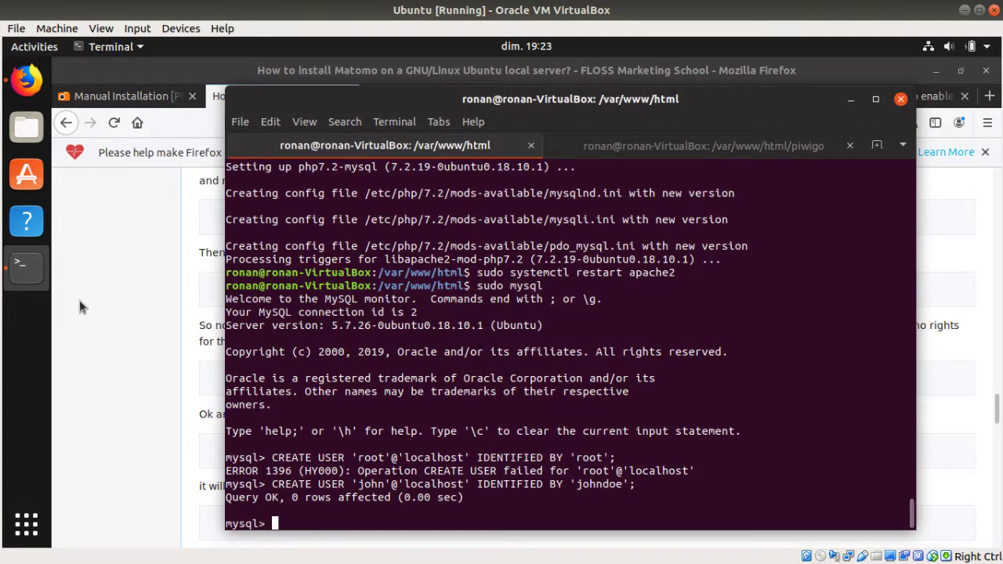
{"action": "type", "text": "CREATE datana"}
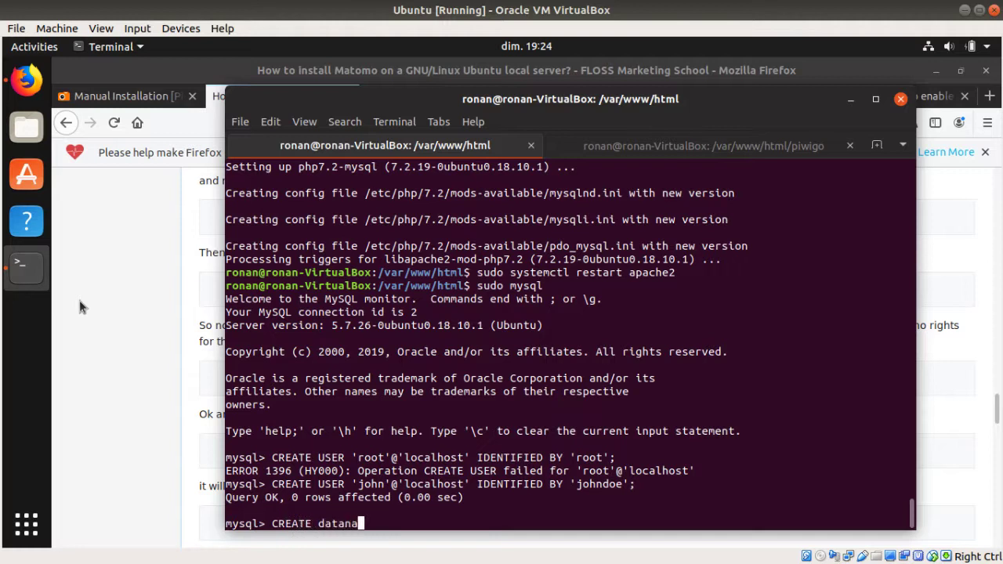
{"action": "key", "text": "BackSpace"}
{"action": "key", "text": "BackSpace"}
{"action": "type", "text": "base piwigo;"}
{"action": "key", "text": "Return"}
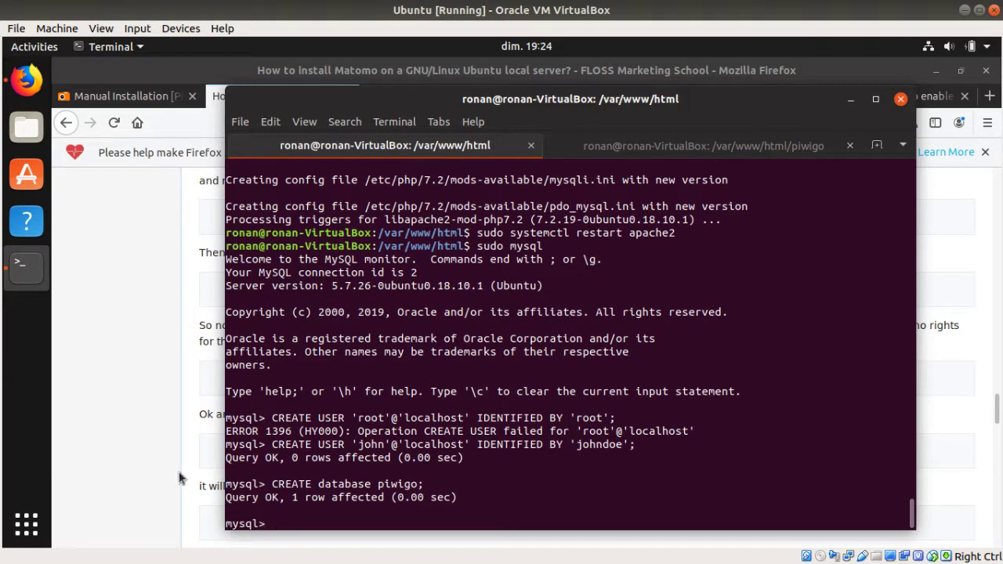
{"action": "left_click", "coordinate": [163, 438]}
Step: Copy the tutorial's GRANT ALL PRIVILEGES line and change matomo to piwigo in the address bar
{"action": "scroll", "coordinate": [334, 398], "scroll_direction": "down", "scroll_amount": 1}
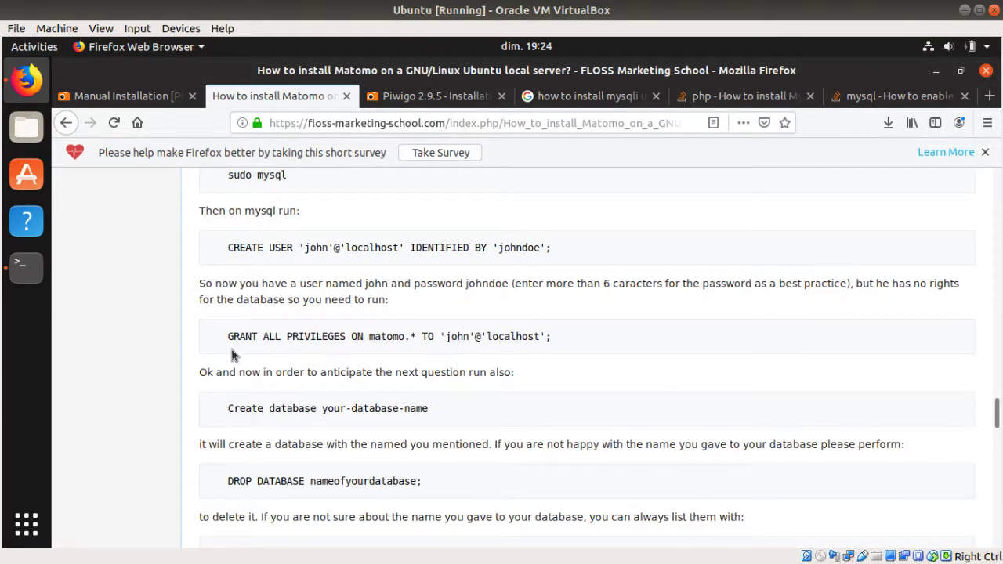
{"action": "left_click_drag", "start_coordinate": [232, 341], "coordinate": [553, 336]}
{"action": "key", "text": "ctrl+c"}
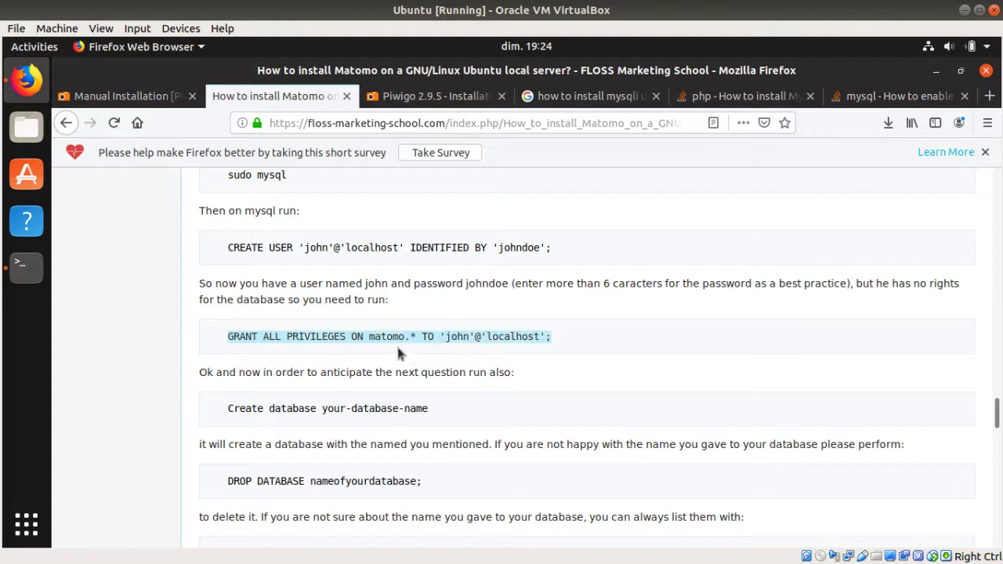
{"action": "left_click", "coordinate": [588, 96]}
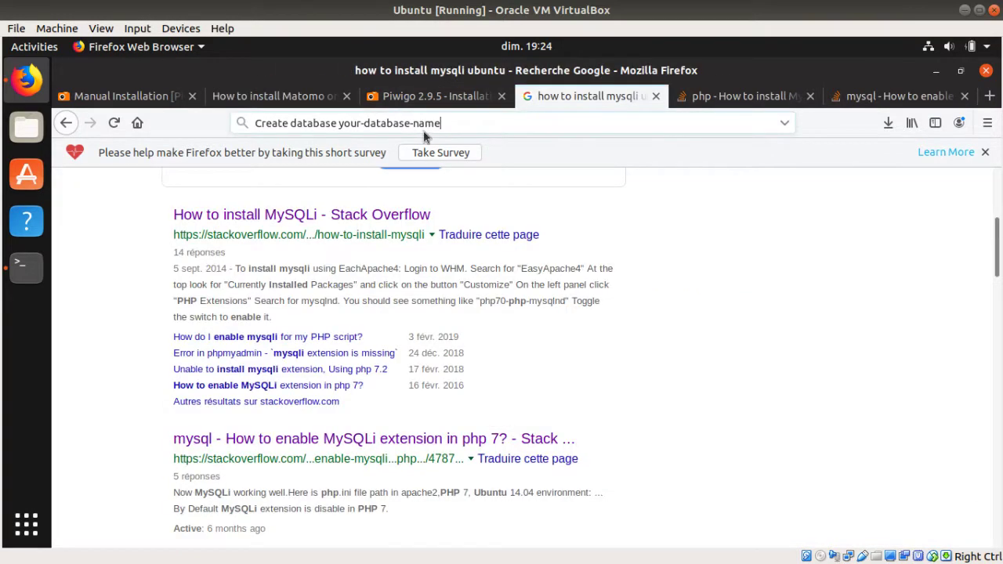
{"action": "left_click", "coordinate": [437, 123]}
{"action": "key", "text": "ctrl+v"}
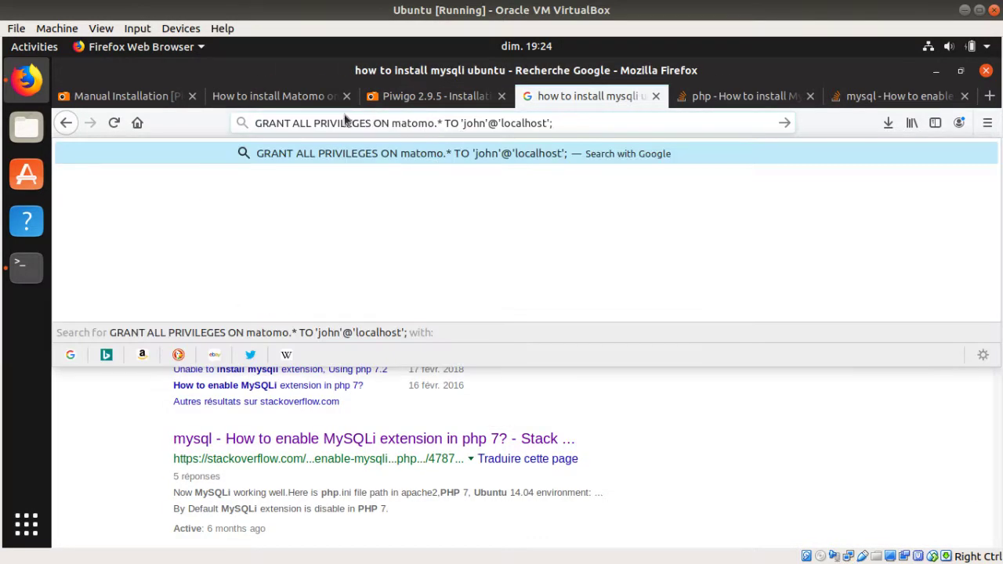
{"action": "key", "text": "Delete"}
{"action": "key", "text": "Delete"}
{"action": "key", "text": "Delete"}
{"action": "key", "text": "Delete"}
{"action": "key", "text": "Delete"}
{"action": "key", "text": "Delete"}
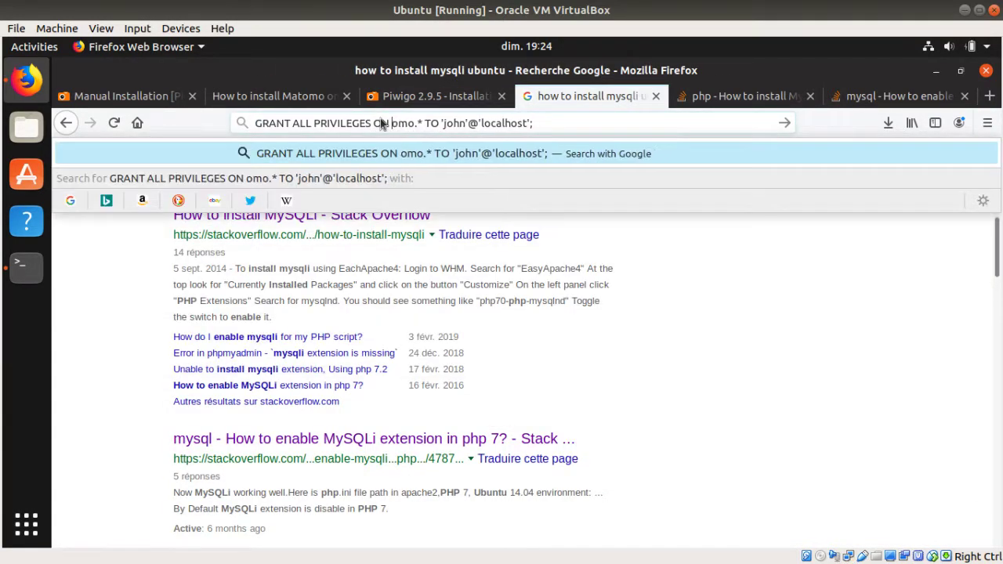
{"action": "type", "text": "piwigo"}
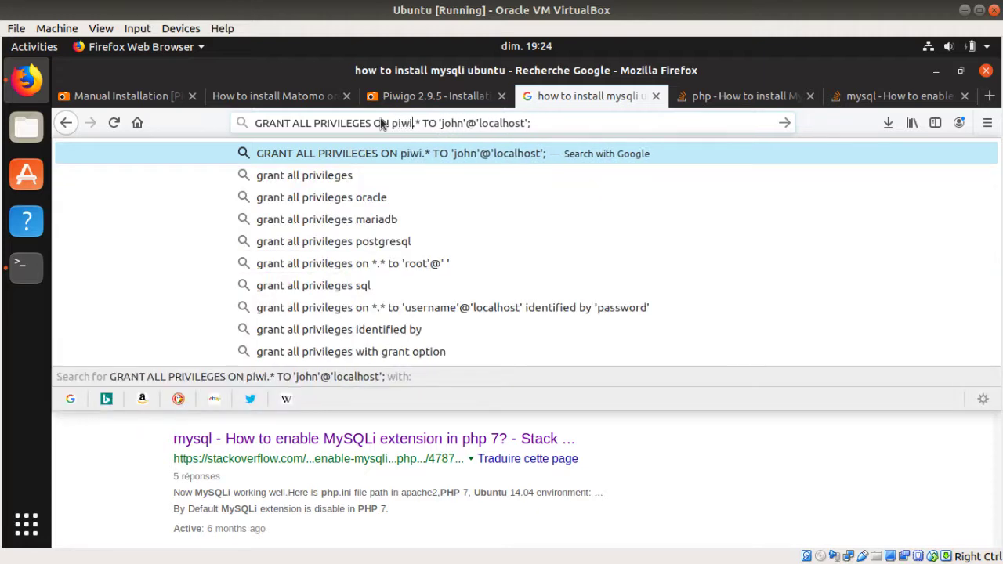
{"action": "key", "text": "Escape"}
{"action": "key", "text": "ctrl+a"}
{"action": "key", "text": "ctrl+c"}
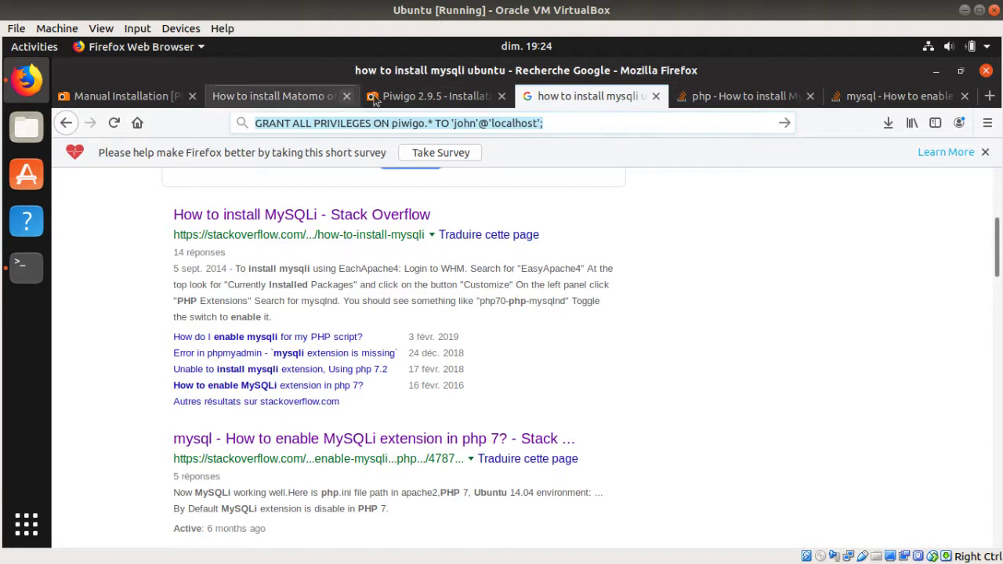
Step: Run the edited GRANT on piwigo at the mysql prompt, then exit MySQL
{"action": "left_click", "coordinate": [241, 96]}
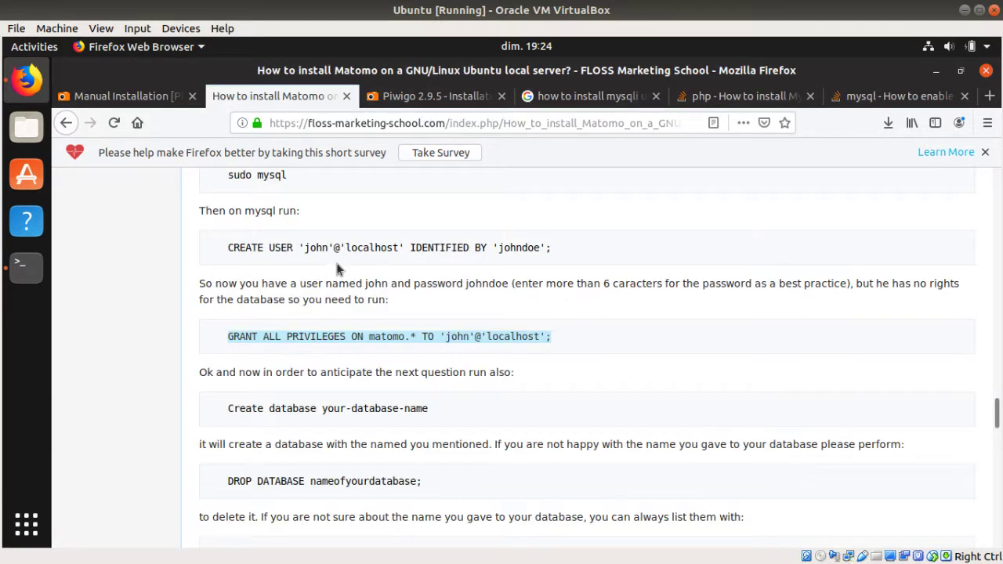
{"action": "left_click", "coordinate": [29, 268]}
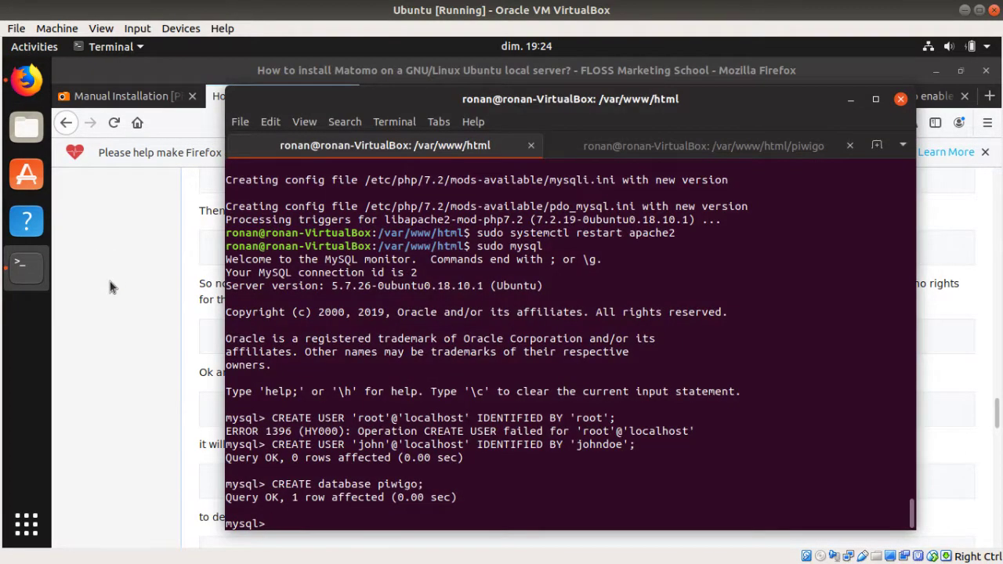
{"action": "key", "text": "ctrl+shift+v"}
{"action": "key", "text": "Return"}
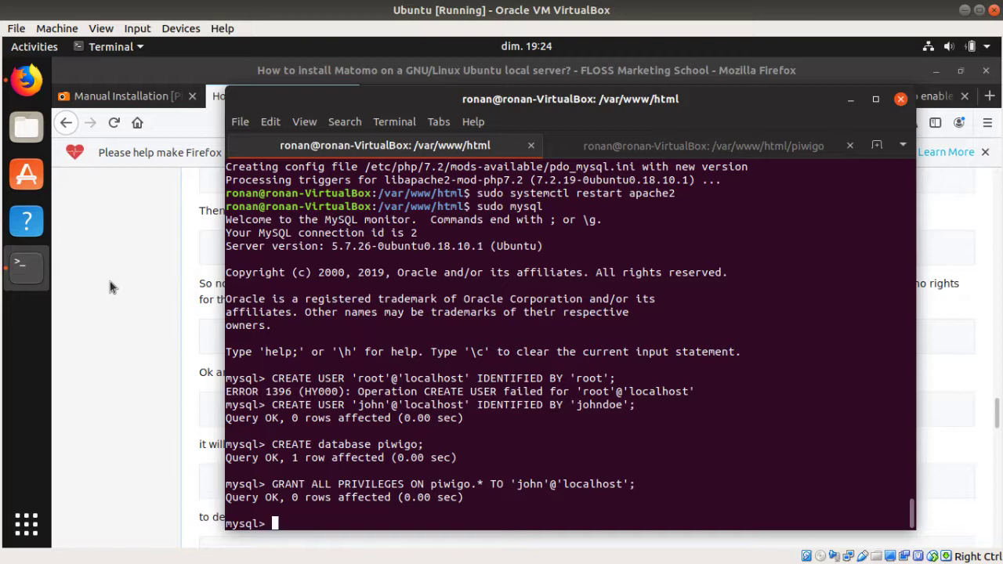
{"action": "type", "text": "exit"}
{"action": "key", "text": "Return"}
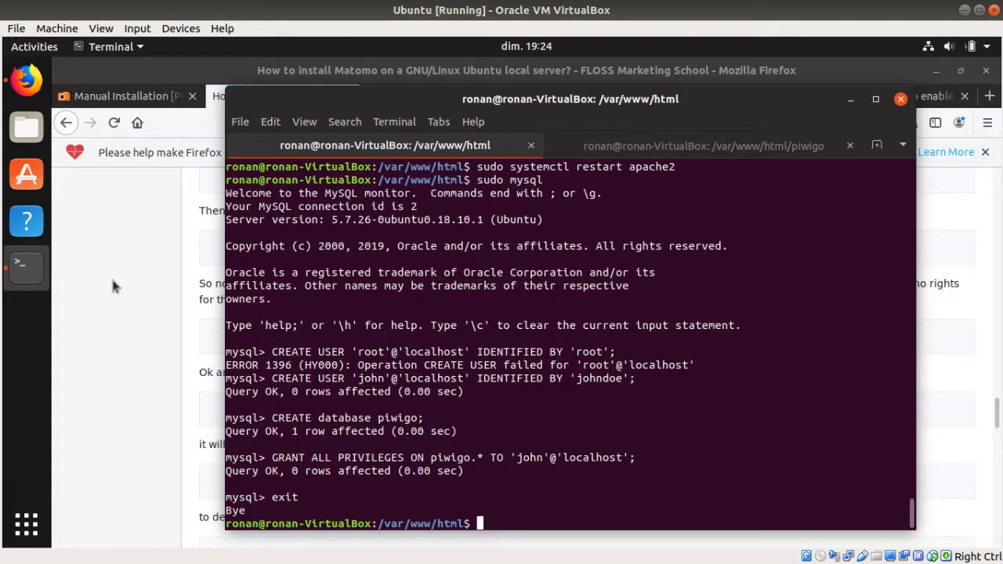
{"action": "left_click", "coordinate": [111, 282]}
{"action": "left_click", "coordinate": [435, 96]}
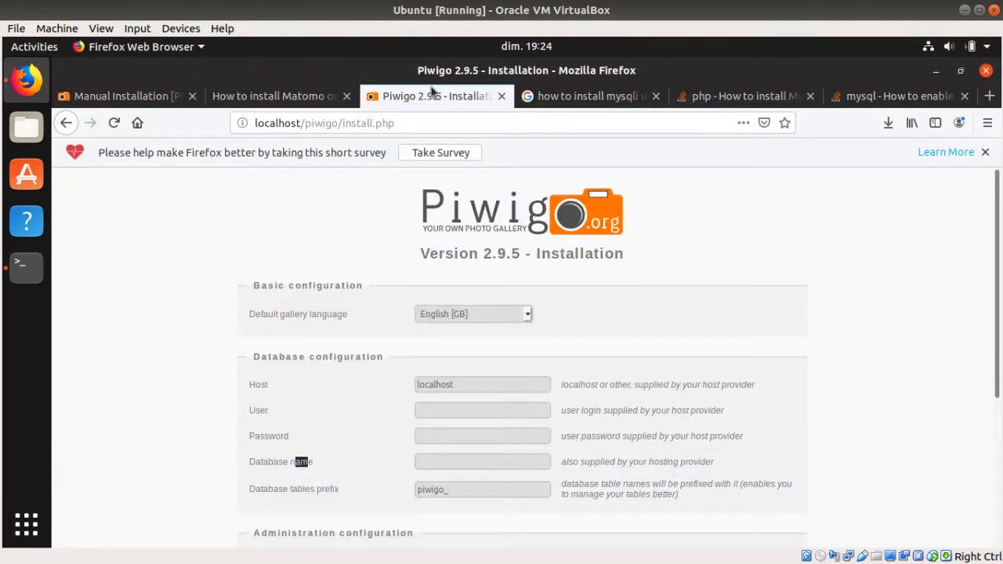
Step: Fill in the installer's database user, password and database name piwigo
{"action": "left_click", "coordinate": [450, 410]}
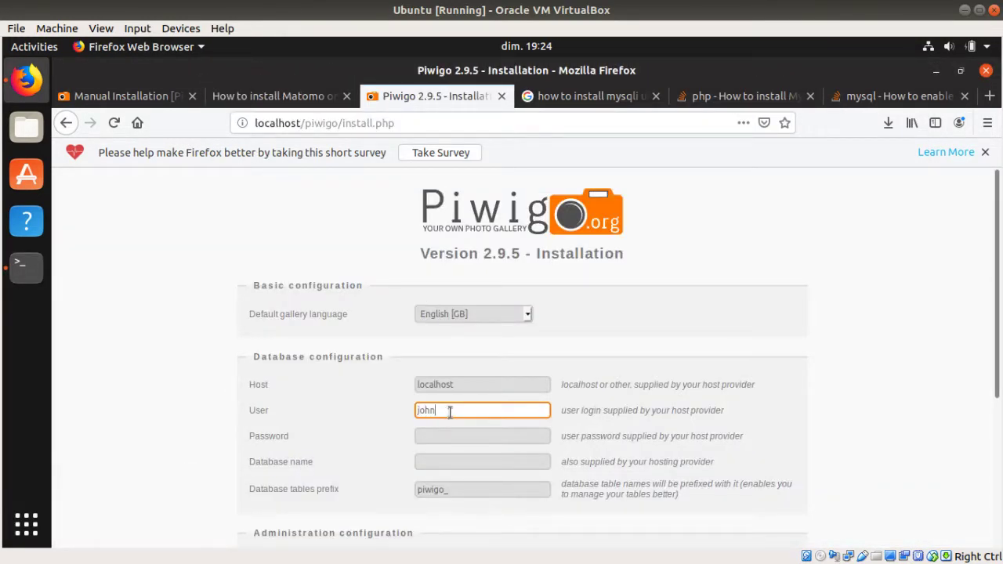
{"action": "key", "text": "Tab"}
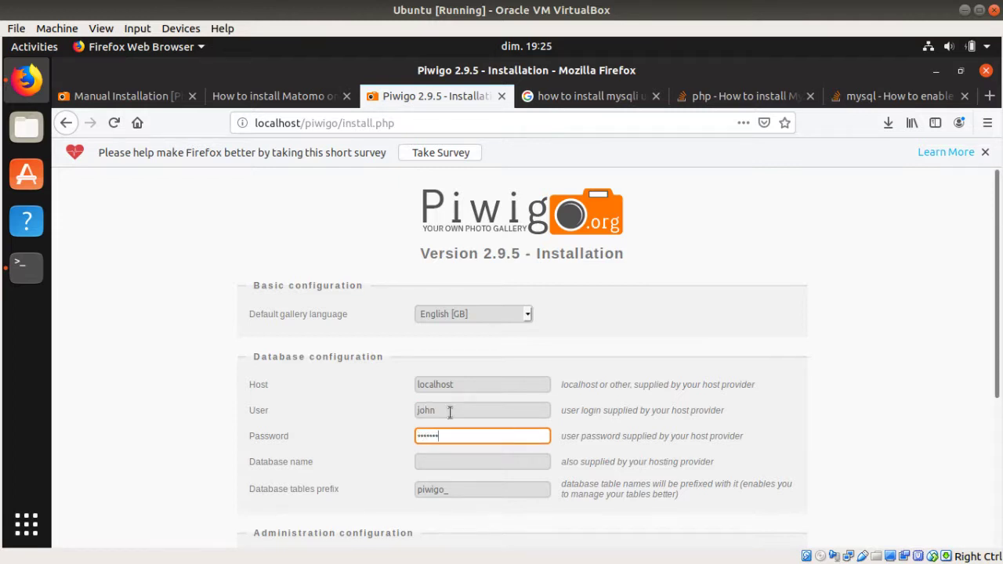
{"action": "key", "text": "Tab"}
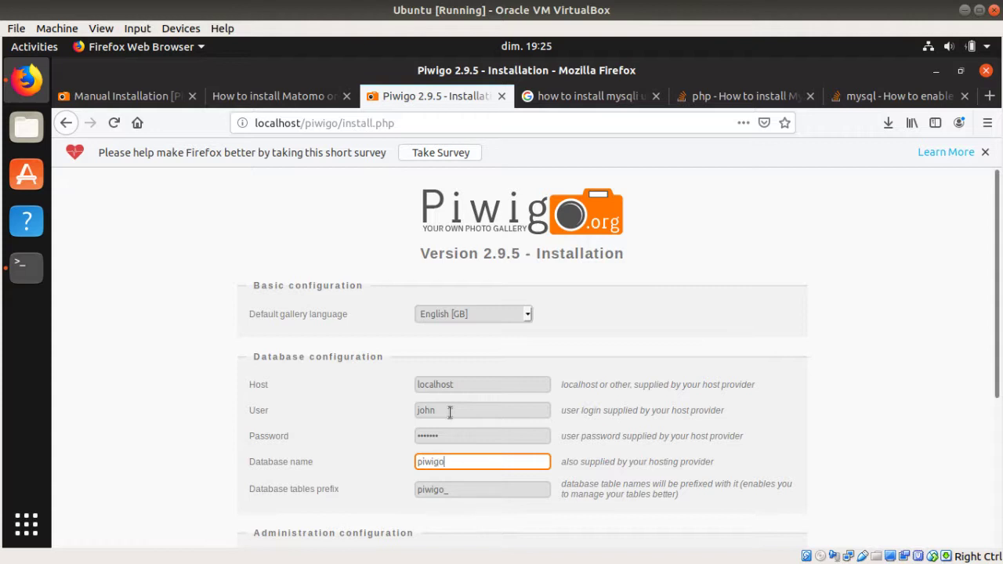
{"action": "left_click", "coordinate": [348, 454]}
{"action": "scroll", "coordinate": [432, 546], "scroll_direction": "down", "scroll_amount": 4}
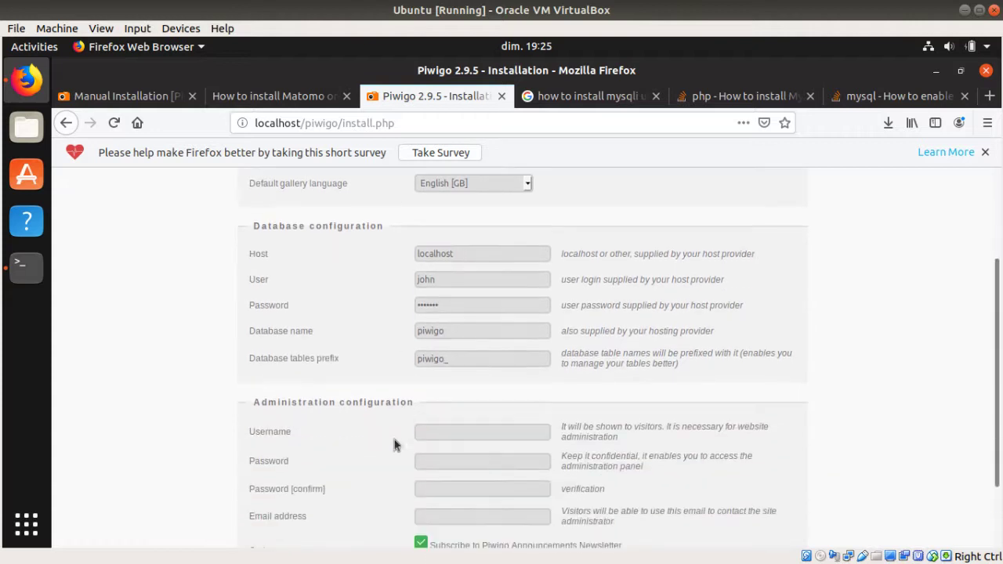
{"action": "scroll", "coordinate": [402, 376], "scroll_direction": "down", "scroll_amount": 1}
{"action": "left_click", "coordinate": [440, 347]}
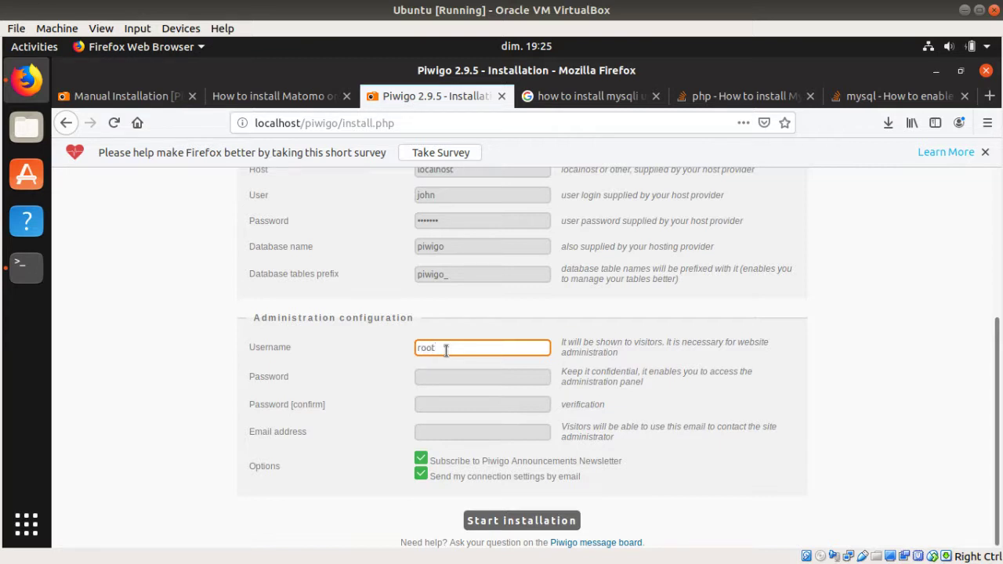
{"action": "key", "text": "Tab"}
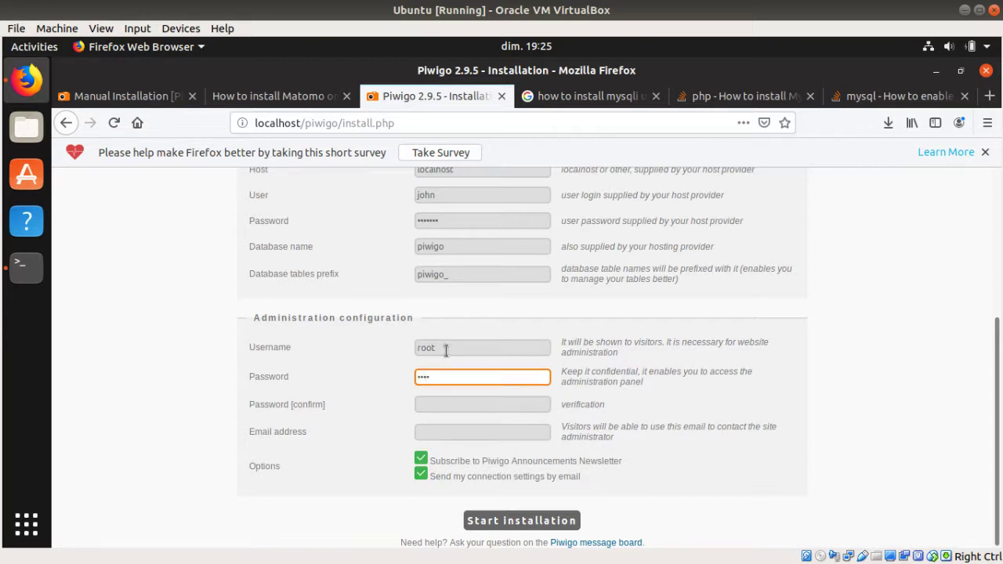
{"action": "left_click", "coordinate": [424, 405]}
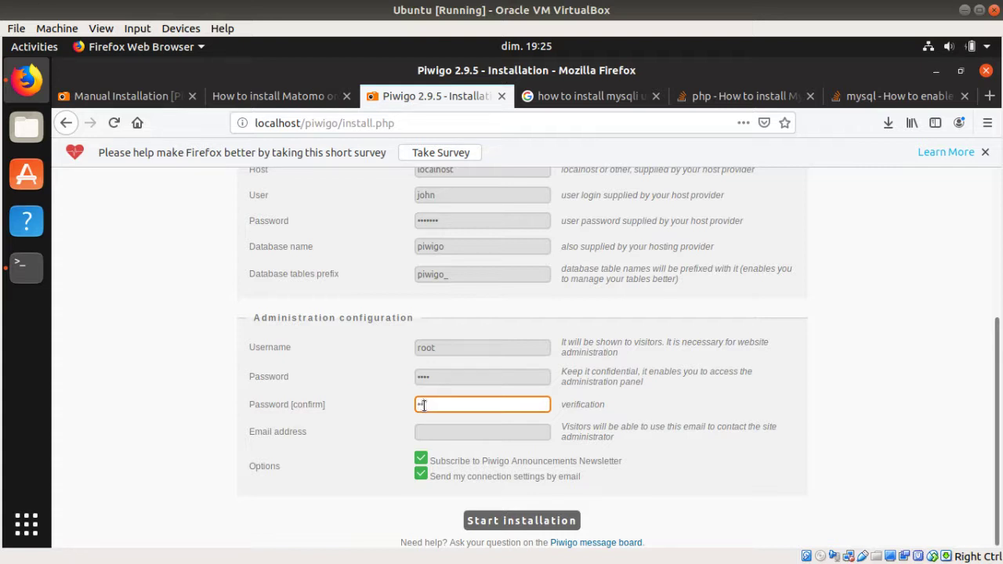
{"action": "key", "text": "Tab"}
{"action": "type", "text": "ro"}
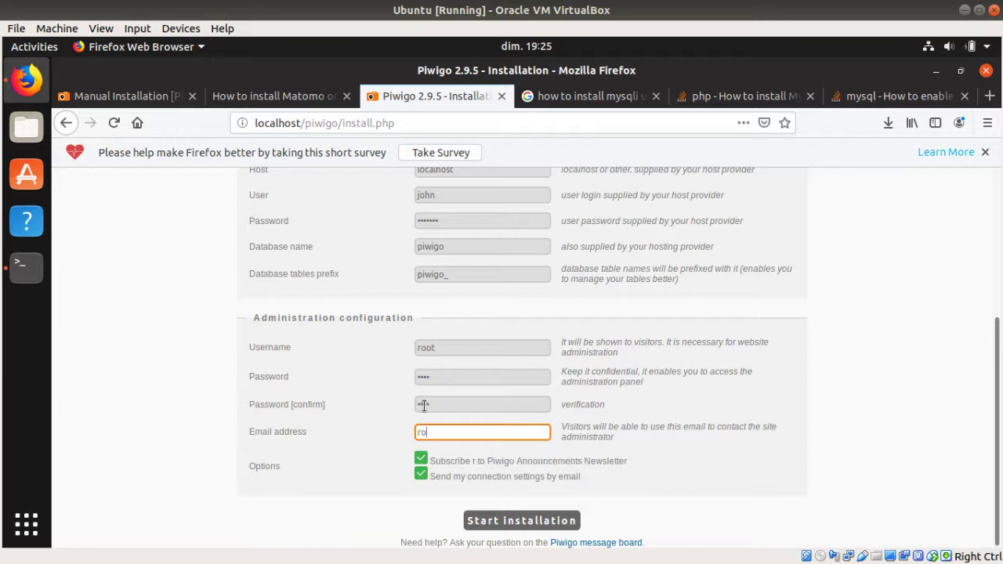
{"action": "type", "text": "ot@ro"}
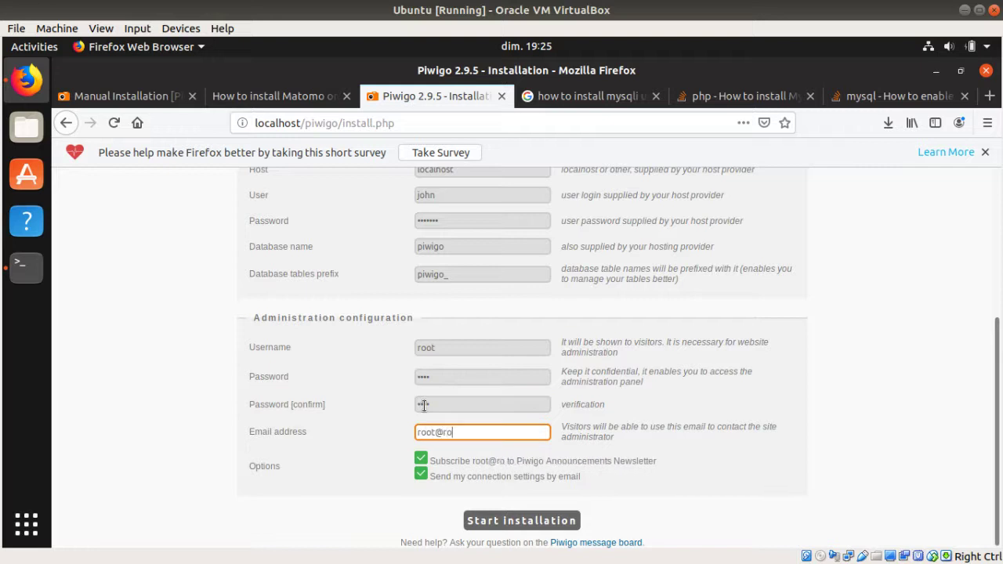
{"action": "type", "text": "ot.com"}
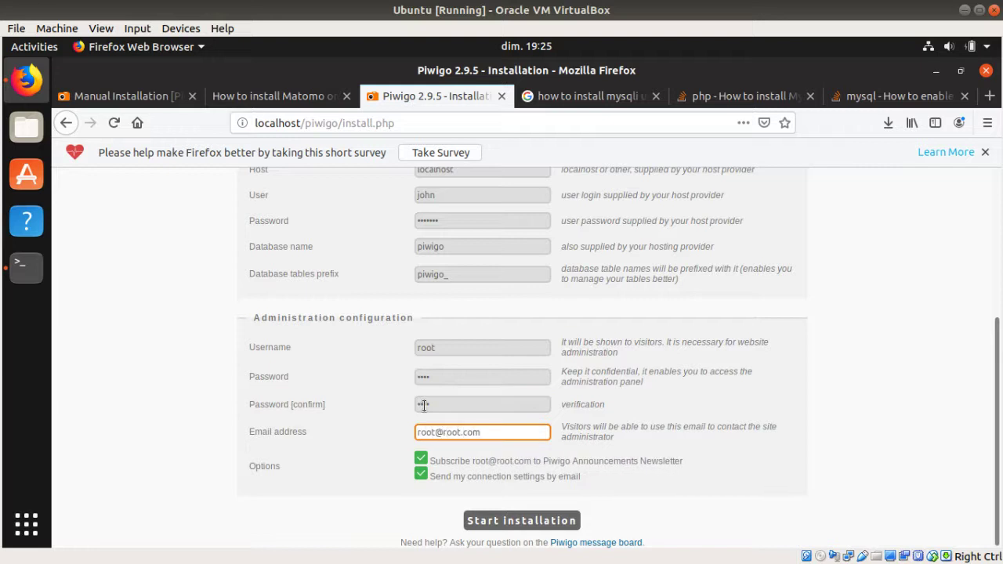
{"action": "left_click", "coordinate": [419, 461]}
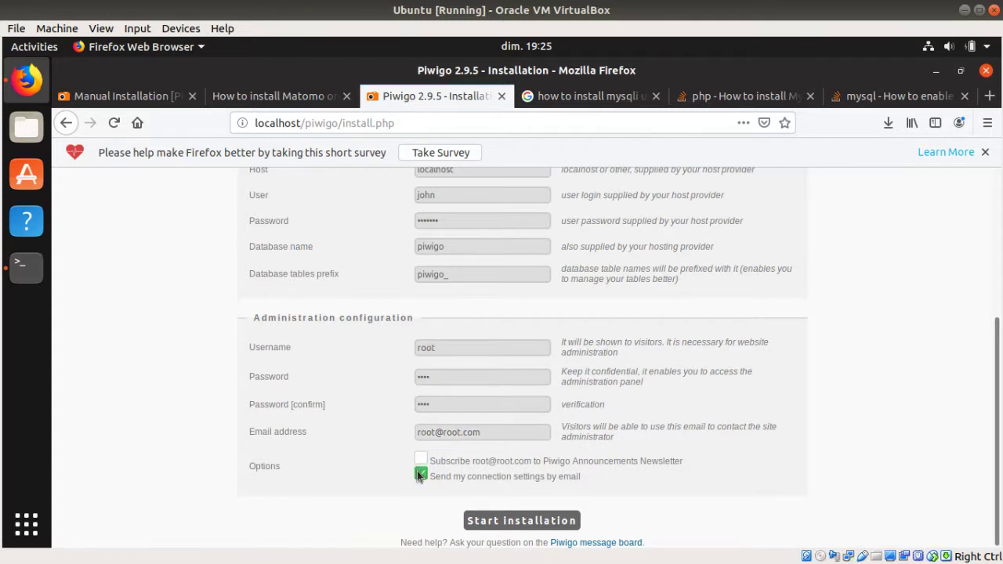
{"action": "left_click", "coordinate": [494, 525]}
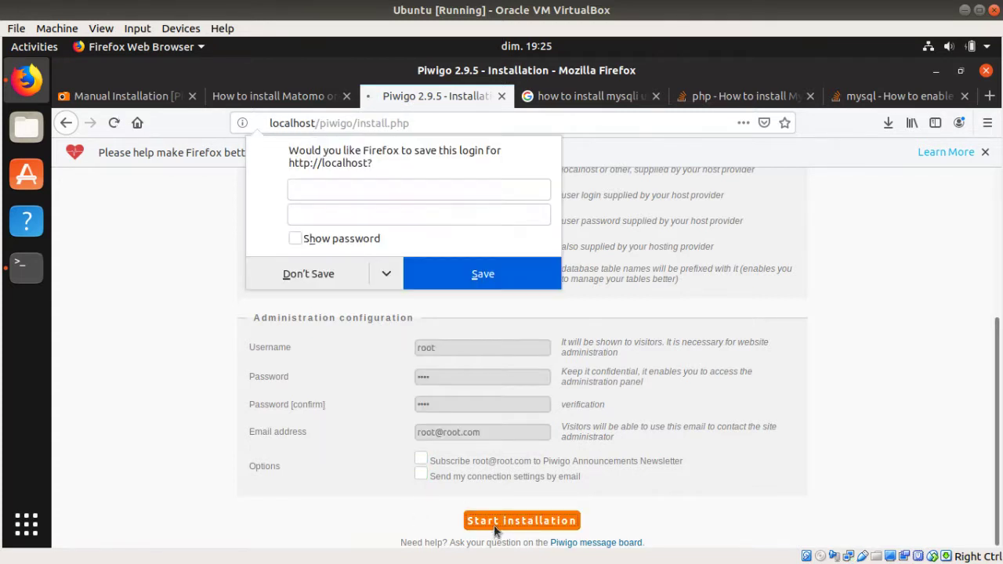
Step: Save the login, go to the new gallery, and end the admin guided tour
{"action": "left_click", "coordinate": [429, 267]}
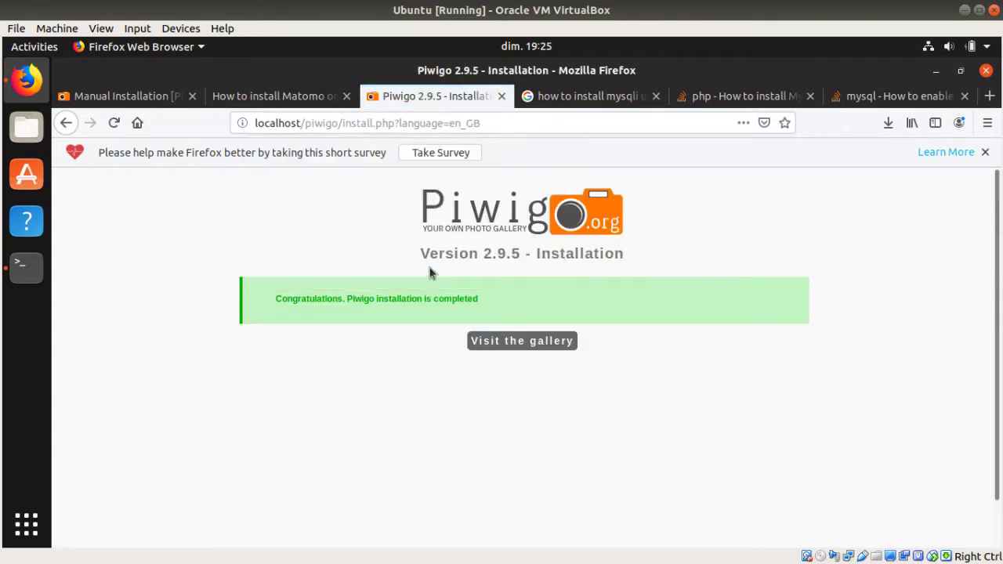
{"action": "left_click", "coordinate": [478, 341]}
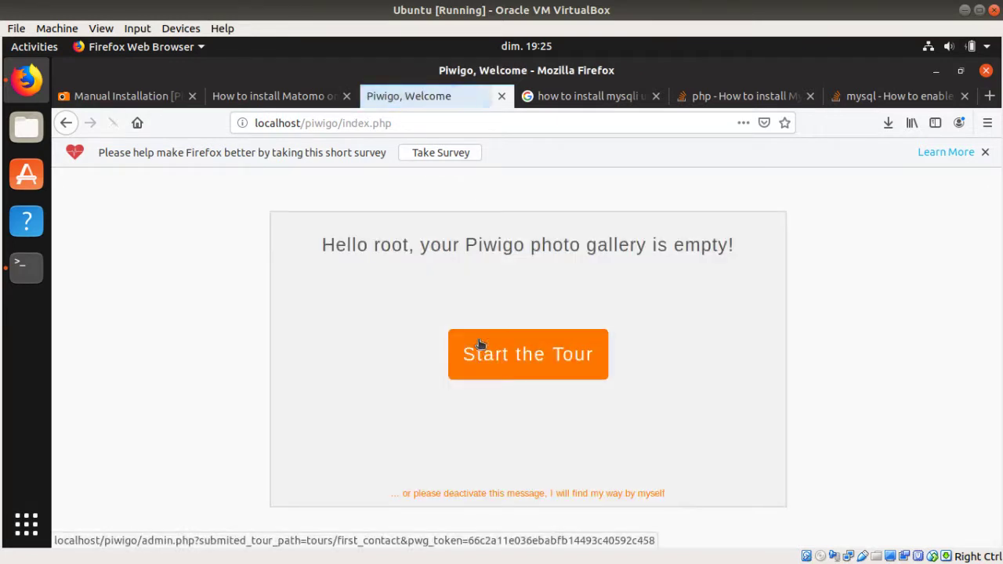
{"action": "left_click", "coordinate": [523, 366]}
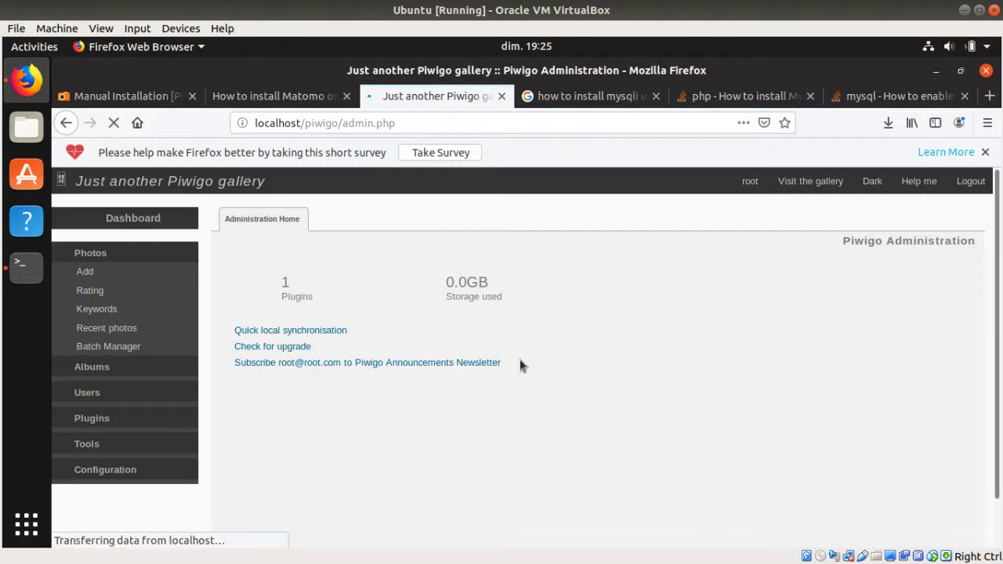
{"action": "left_click", "coordinate": [575, 434]}
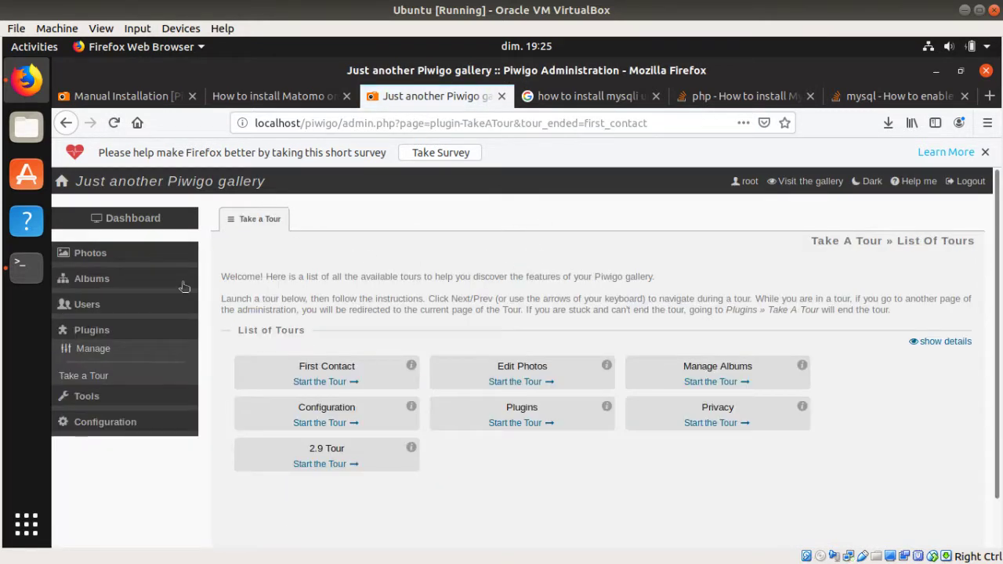
Step: Open the public gallery in a new tab, then return to admin Albums > Manage
{"action": "right_click", "coordinate": [804, 184]}
{"action": "left_click", "coordinate": [810, 196]}
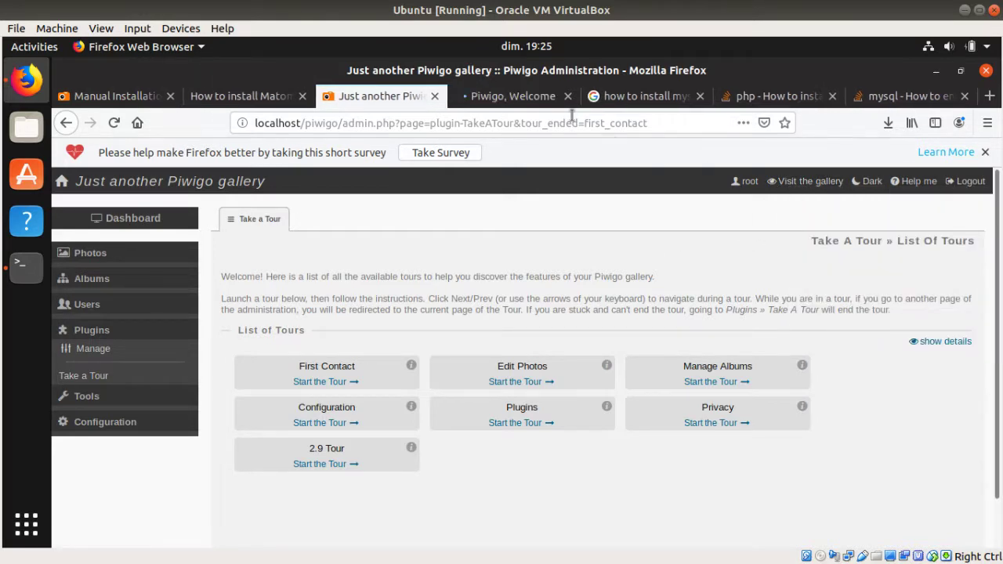
{"action": "left_click", "coordinate": [529, 98]}
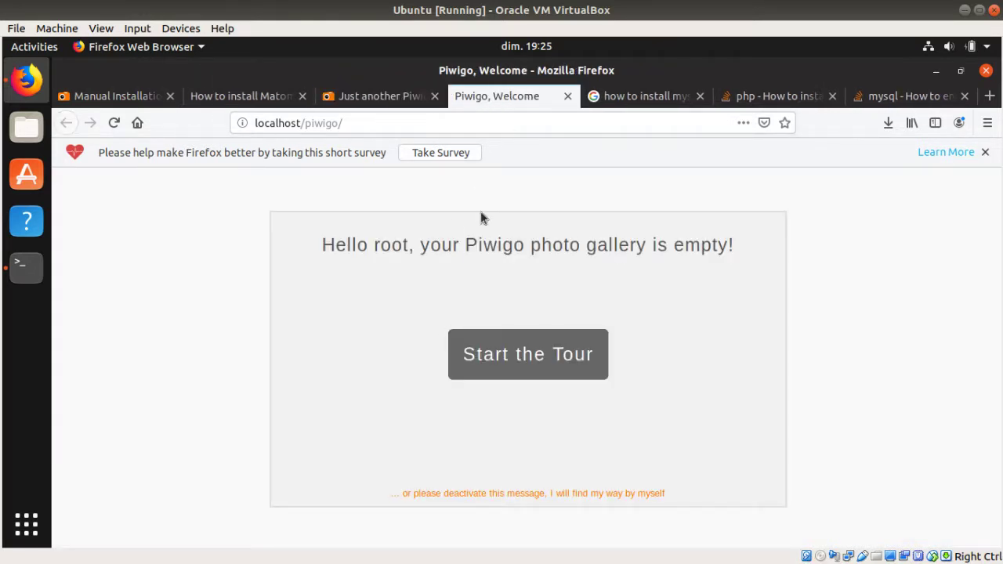
{"action": "left_click", "coordinate": [391, 98]}
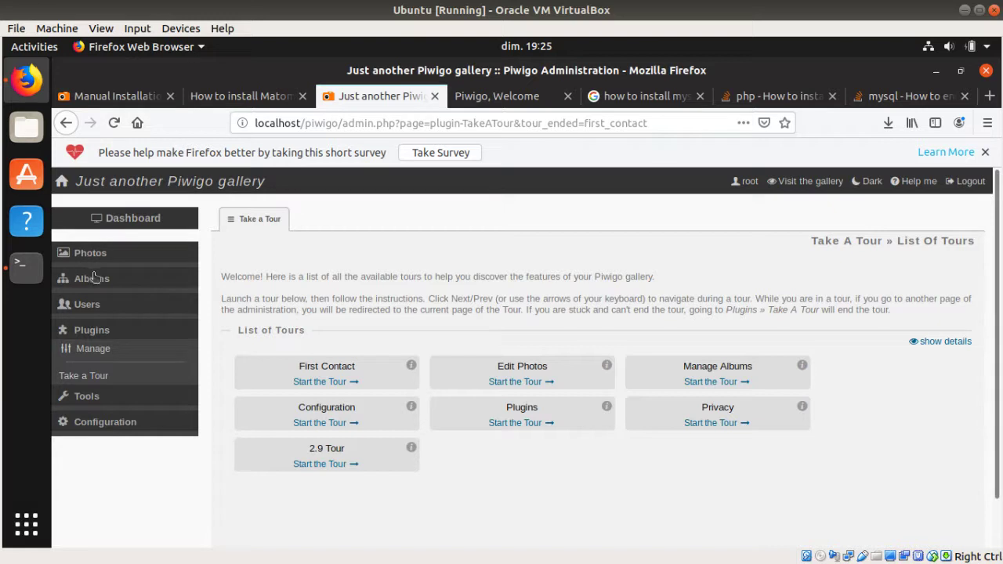
{"action": "left_click", "coordinate": [90, 278]}
{"action": "left_click", "coordinate": [108, 304]}
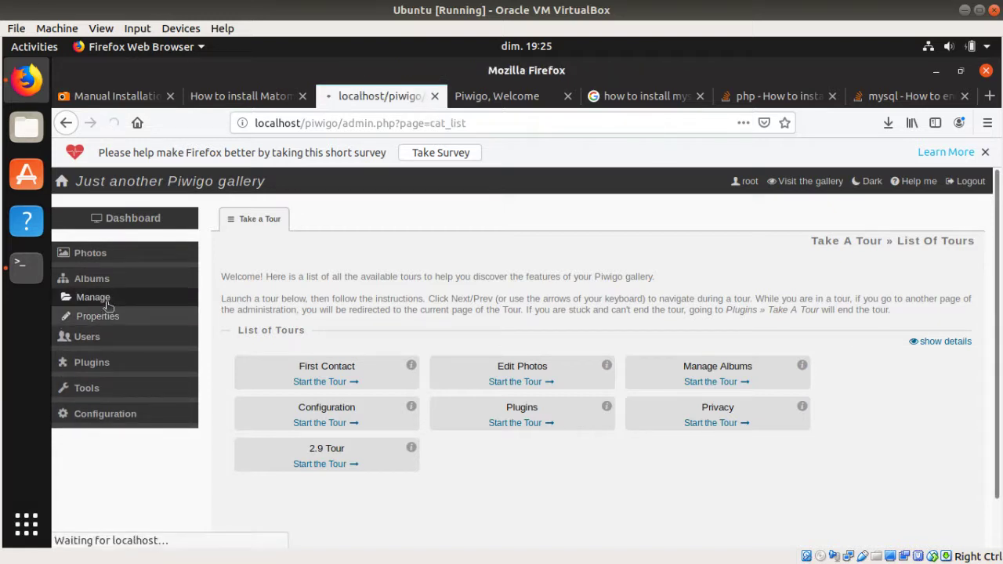
Step: Create the album 'My first album', reopen it from the album list, and go to Photos > Add
{"action": "left_click", "coordinate": [283, 261]}
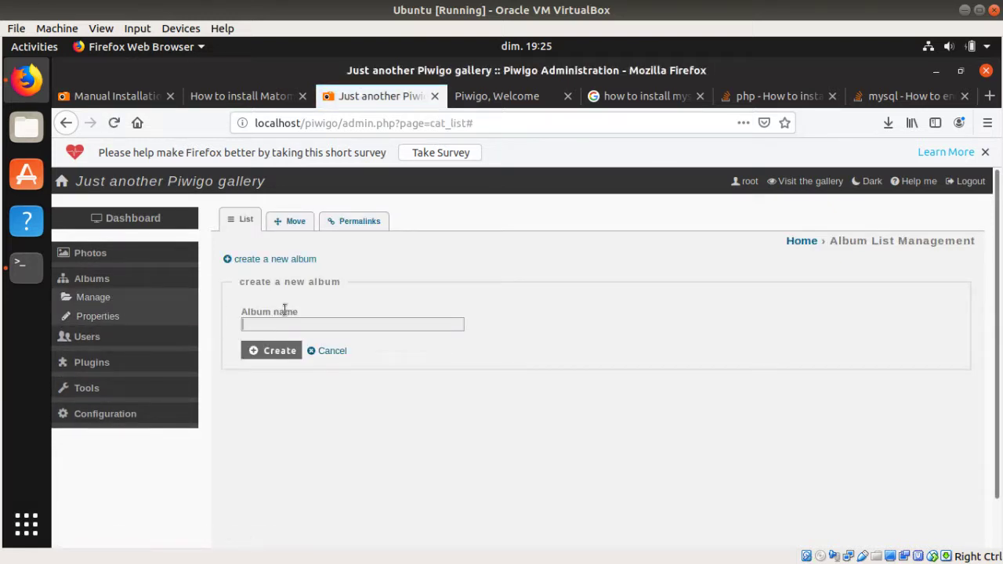
{"action": "left_click", "coordinate": [273, 355]}
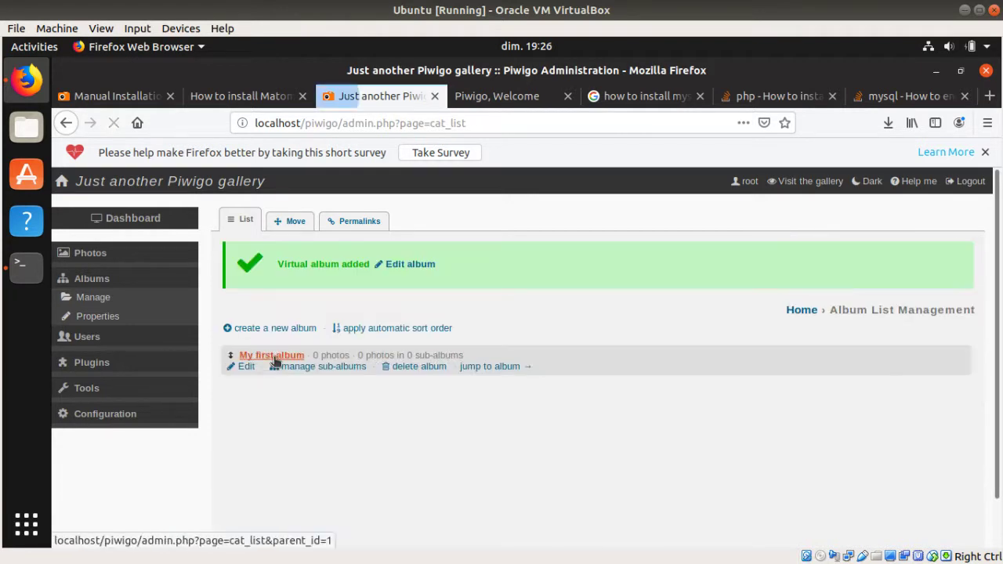
{"action": "left_click", "coordinate": [291, 357]}
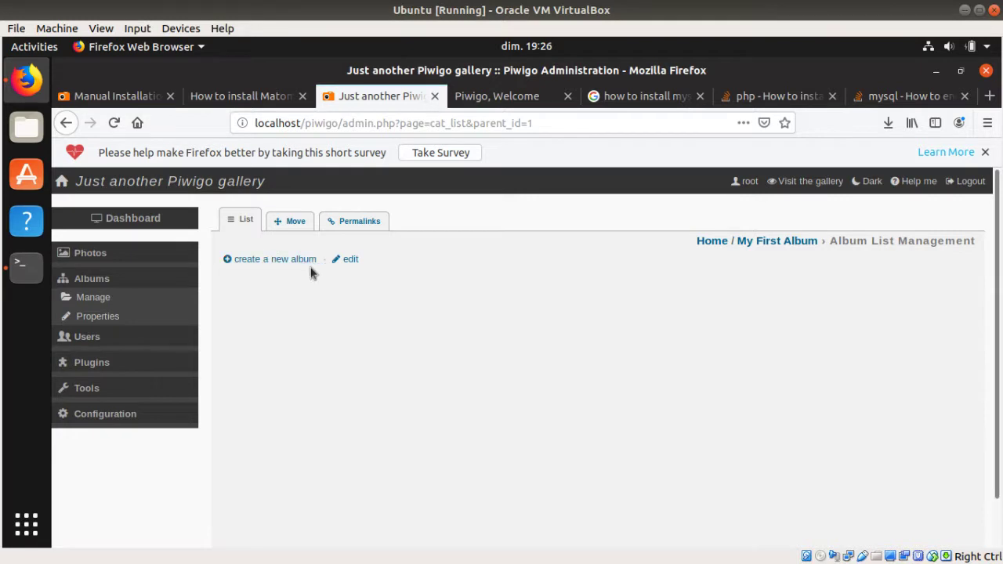
{"action": "left_click", "coordinate": [111, 303]}
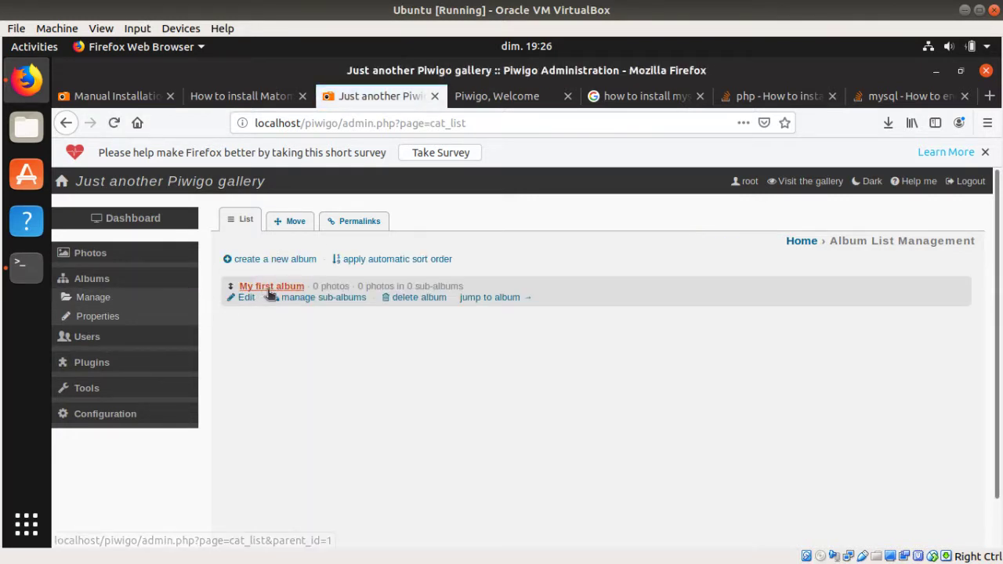
{"action": "left_click", "coordinate": [266, 287]}
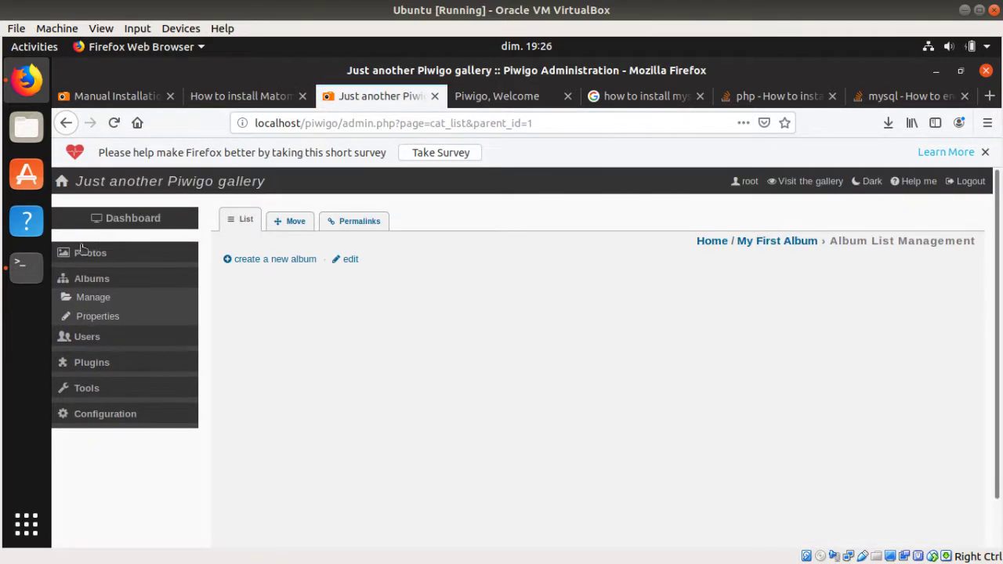
{"action": "left_click", "coordinate": [84, 251]}
{"action": "left_click", "coordinate": [85, 271]}
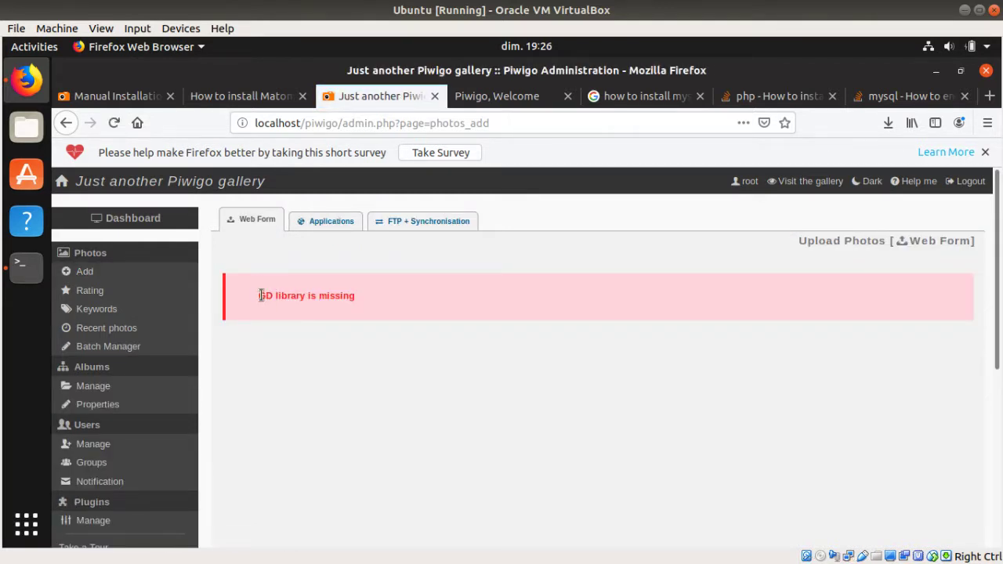
Step: Turn the copied GD error into a Google search 'how to install GD library ubuntu' and open the Stack Overflow answer
{"action": "left_click_drag", "start_coordinate": [259, 295], "coordinate": [360, 297]}
{"action": "key", "text": "ctrl+c"}
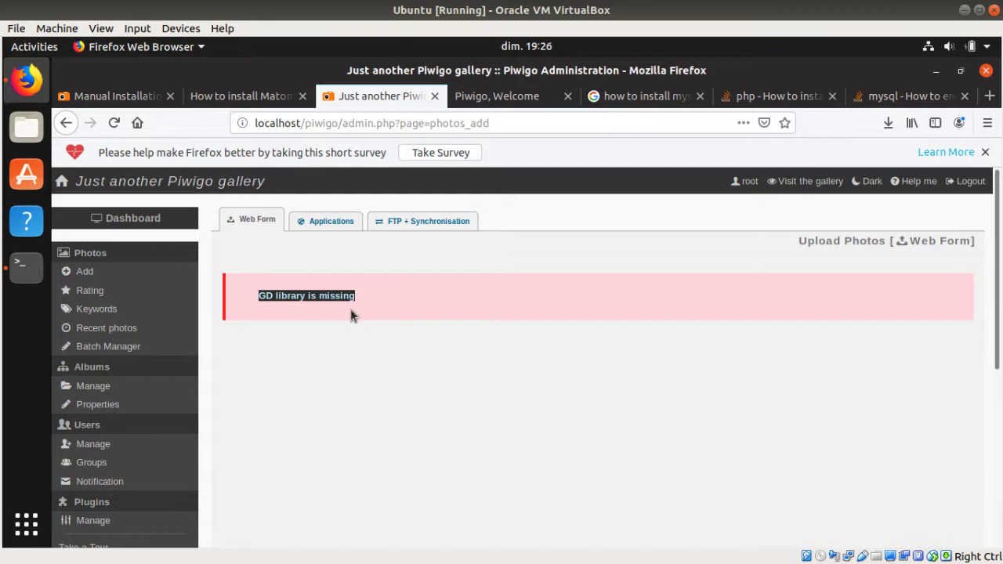
{"action": "left_click", "coordinate": [631, 98]}
{"action": "scroll", "coordinate": [368, 185], "scroll_direction": "up", "scroll_amount": 3}
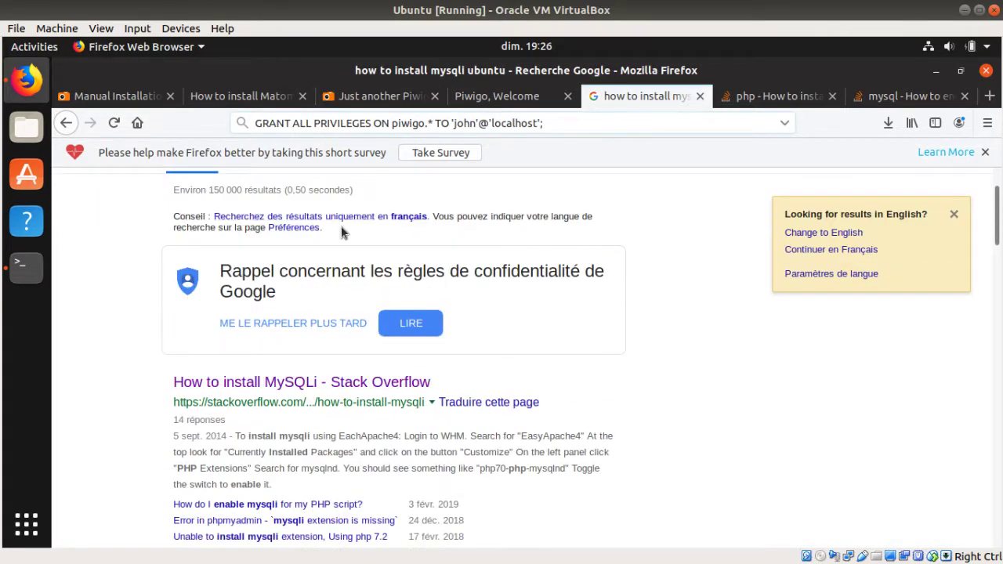
{"action": "scroll", "coordinate": [341, 226], "scroll_direction": "up", "scroll_amount": 2}
{"action": "left_click", "coordinate": [280, 199]}
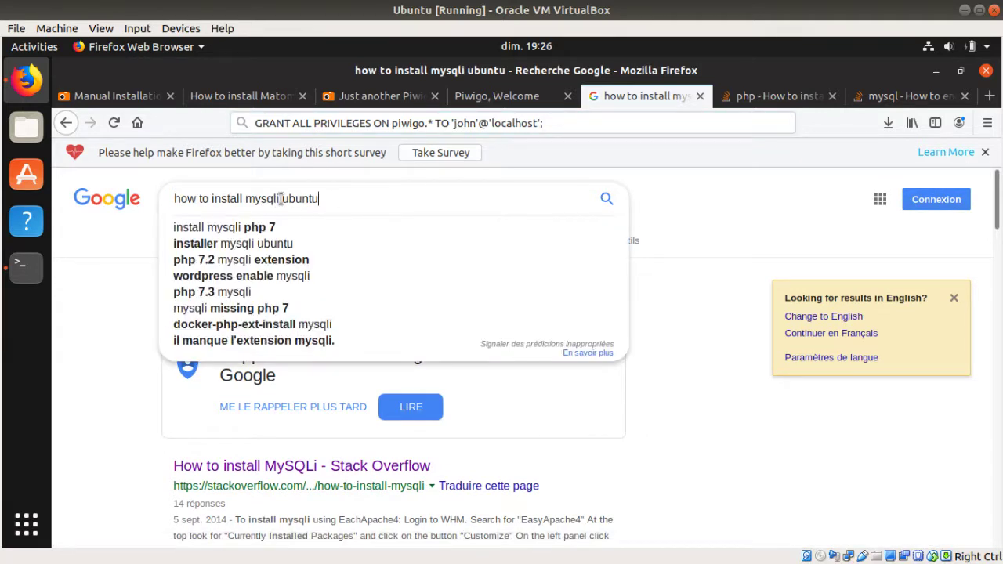
{"action": "left_click_drag", "start_coordinate": [280, 199], "coordinate": [246, 196]}
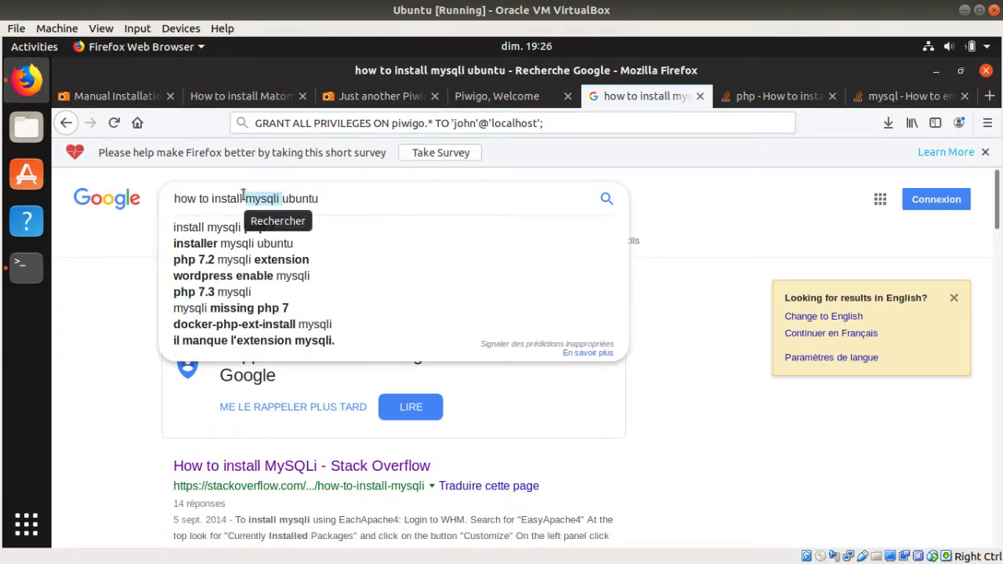
{"action": "key", "text": "ctrl+v"}
{"action": "key", "text": "BackSpace"}
{"action": "key", "text": "BackSpace"}
{"action": "key", "text": "BackSpace"}
{"action": "key", "text": "BackSpace"}
{"action": "key", "text": "BackSpace"}
{"action": "key", "text": "BackSpace"}
{"action": "key", "text": "BackSpace"}
{"action": "key", "text": "BackSpace"}
{"action": "key", "text": "BackSpace"}
{"action": "key", "text": "BackSpace"}
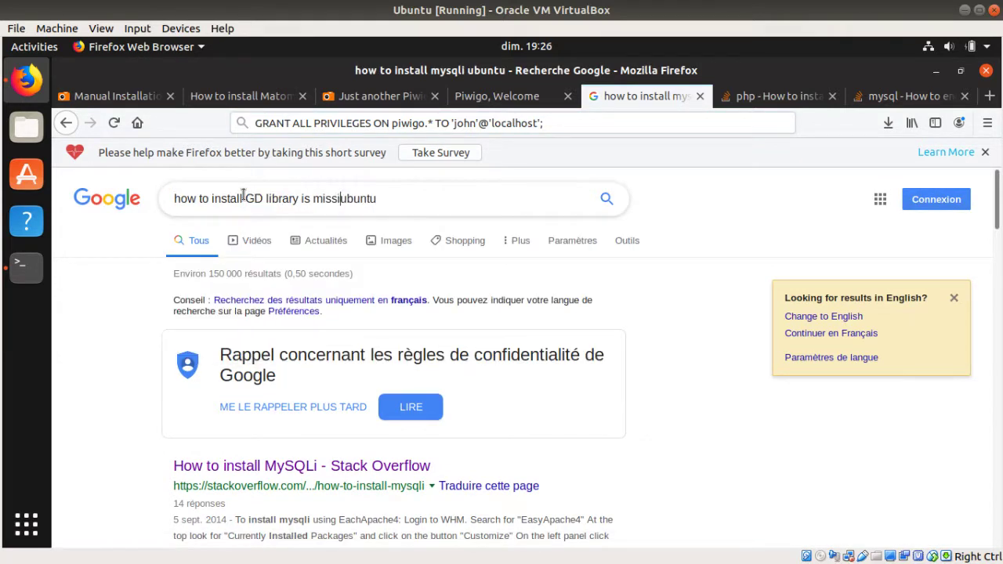
{"action": "key", "text": "Return"}
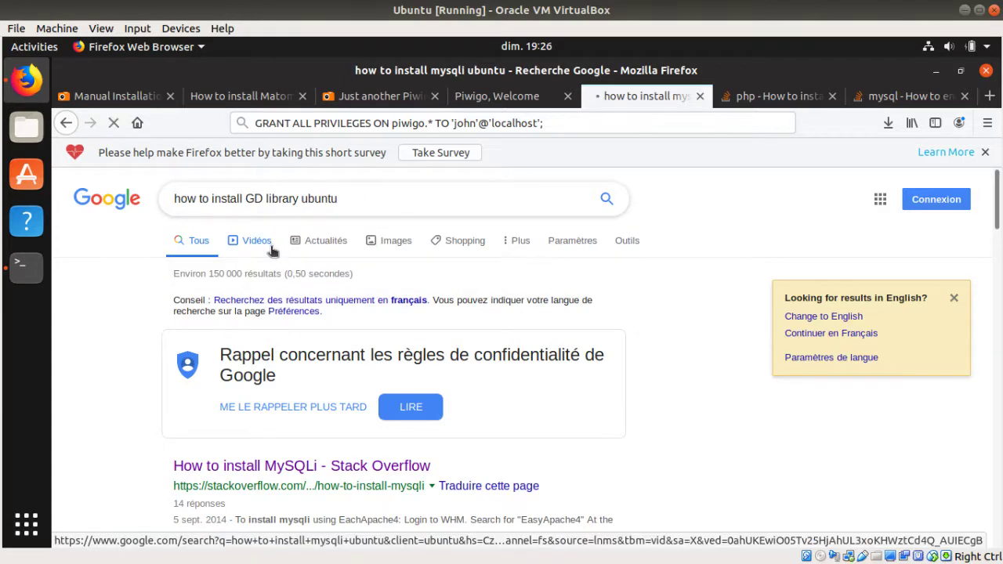
{"action": "scroll", "coordinate": [308, 329], "scroll_direction": "down", "scroll_amount": 2}
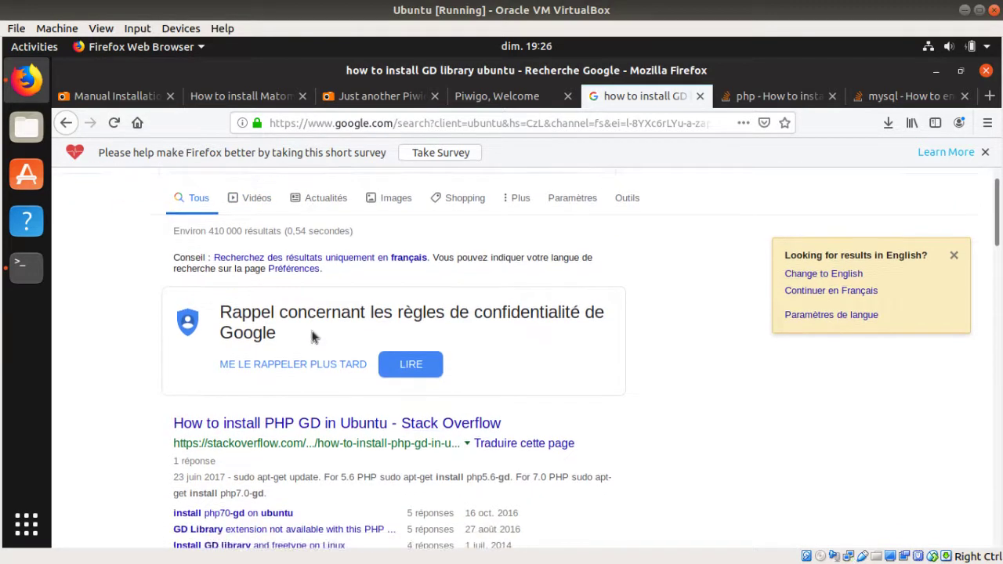
{"action": "left_click", "coordinate": [343, 384]}
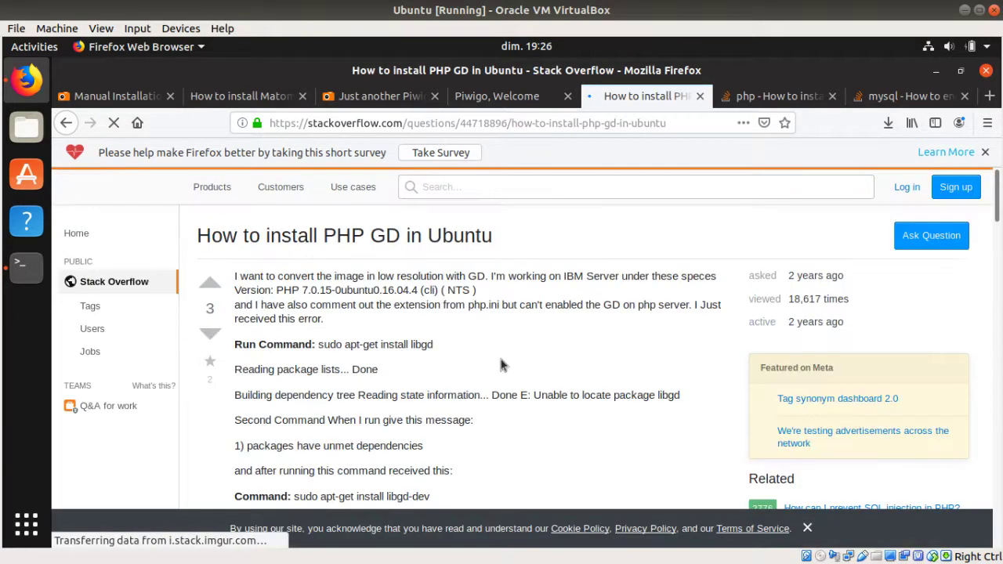
Step: Scroll to the answer and select the 'sudo apt-get install php7.0-gd' line
{"action": "scroll", "coordinate": [403, 354], "scroll_direction": "down", "scroll_amount": 5}
{"action": "scroll", "coordinate": [403, 356], "scroll_direction": "down", "scroll_amount": 10}
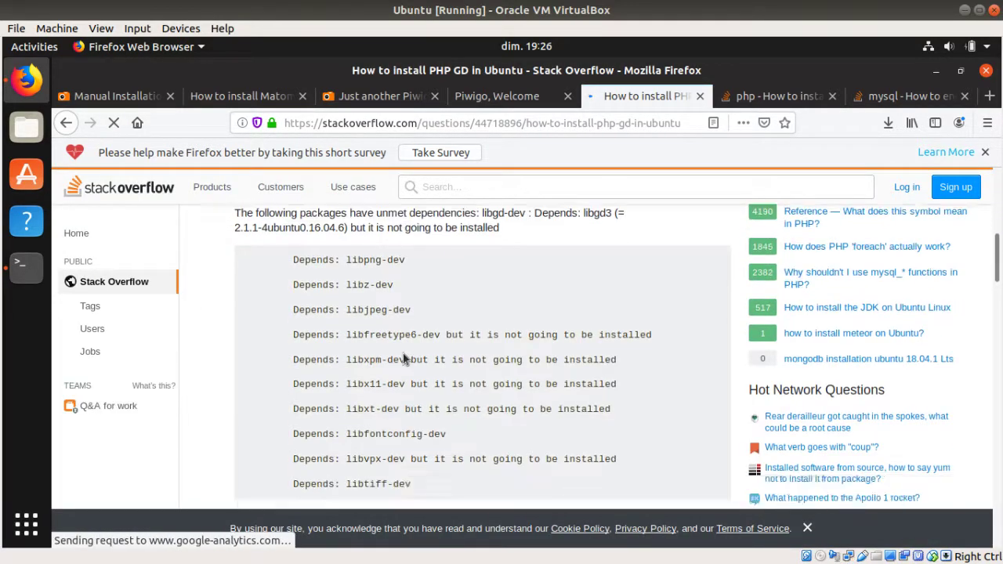
{"action": "scroll", "coordinate": [318, 336], "scroll_direction": "down", "scroll_amount": 3}
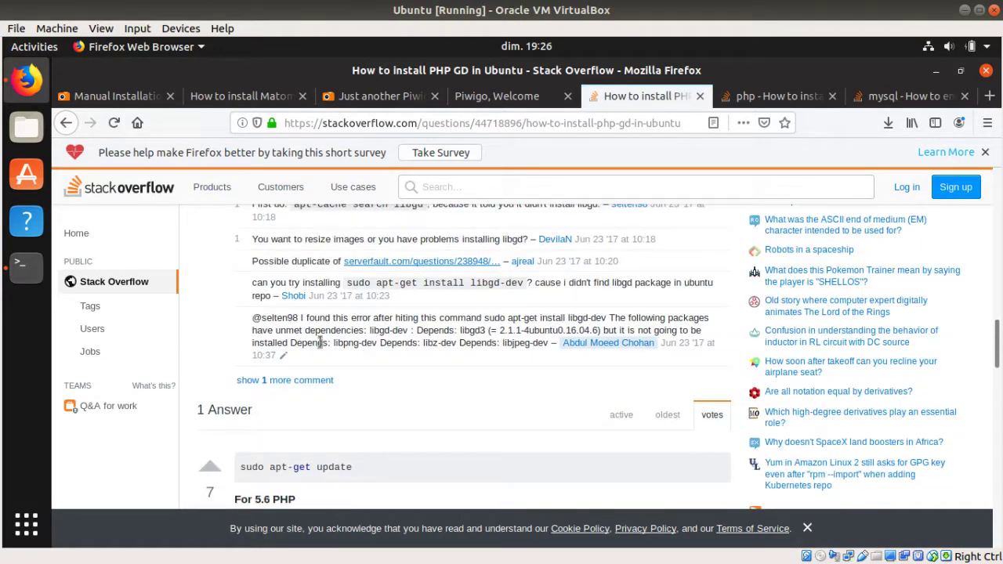
{"action": "scroll", "coordinate": [319, 343], "scroll_direction": "down", "scroll_amount": 5}
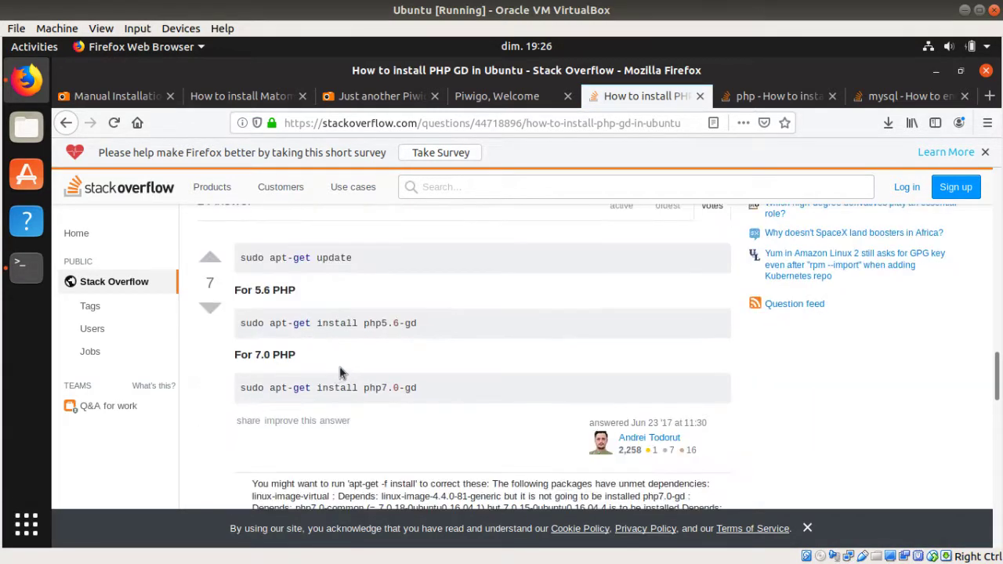
{"action": "scroll", "coordinate": [384, 352], "scroll_direction": "down", "scroll_amount": 3}
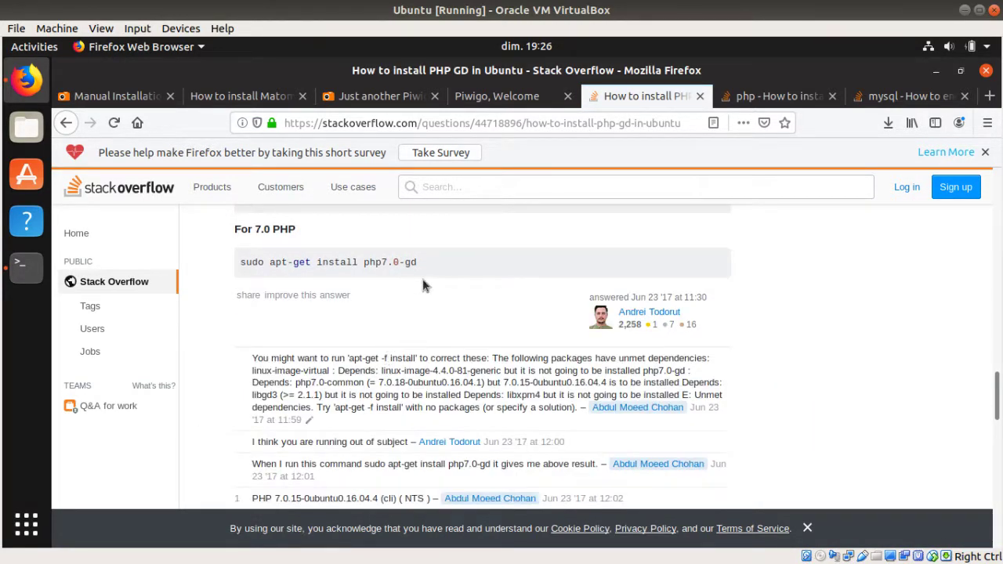
{"action": "left_click_drag", "start_coordinate": [423, 266], "coordinate": [240, 262]}
{"action": "key", "text": "ctrl+c"}
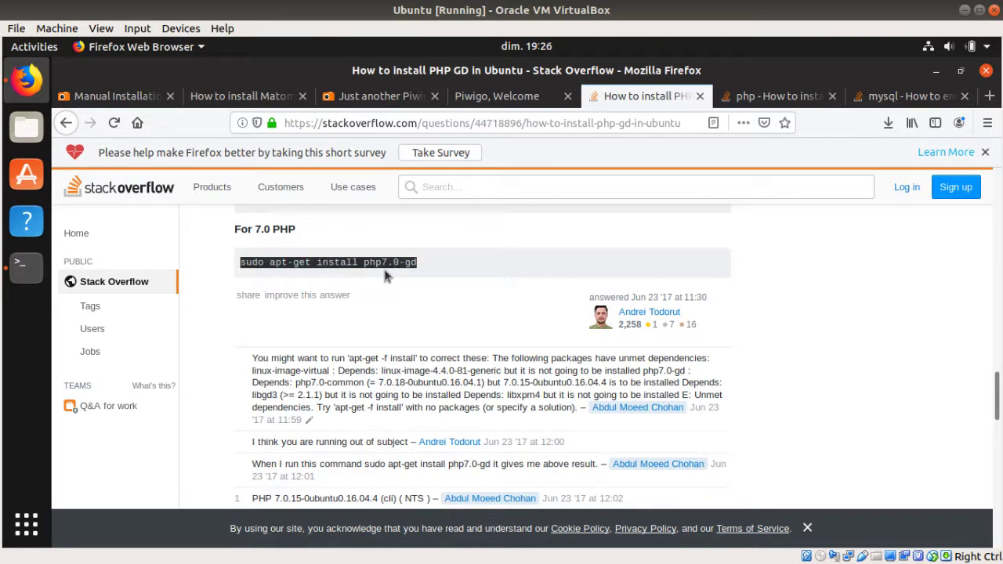
Step: Check the installed PHP version with php -v
{"action": "left_click", "coordinate": [26, 268]}
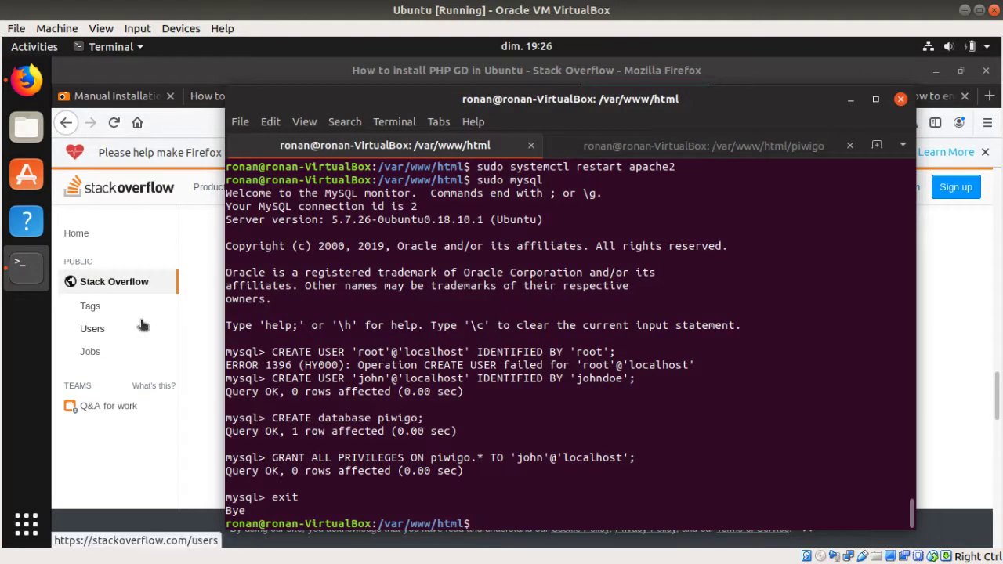
{"action": "type", "text": "php -v"}
{"action": "key", "text": "Return"}
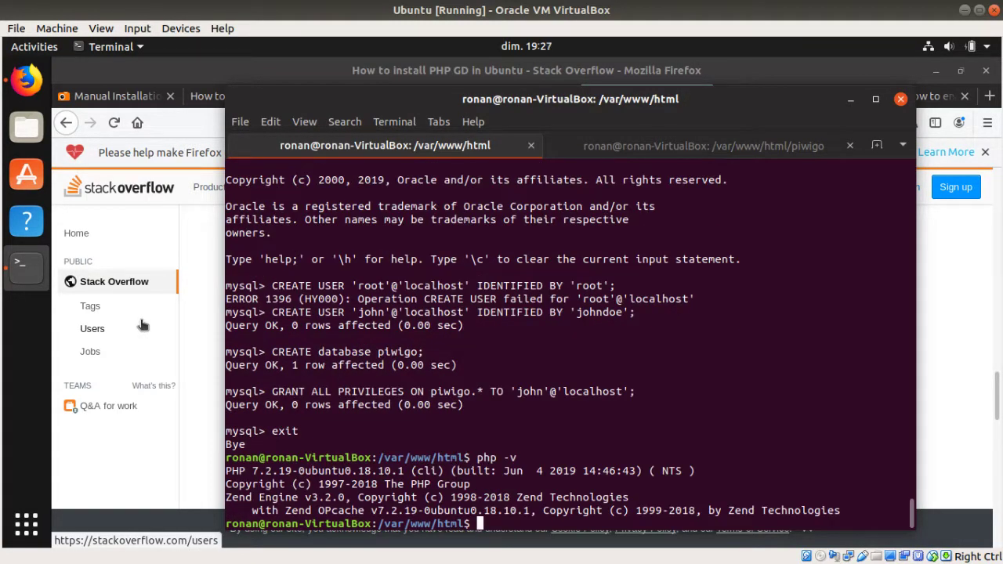
Step: Paste the GD install command, change it to php7.2-gd, and run it
{"action": "key", "text": "ctrl+shift+v"}
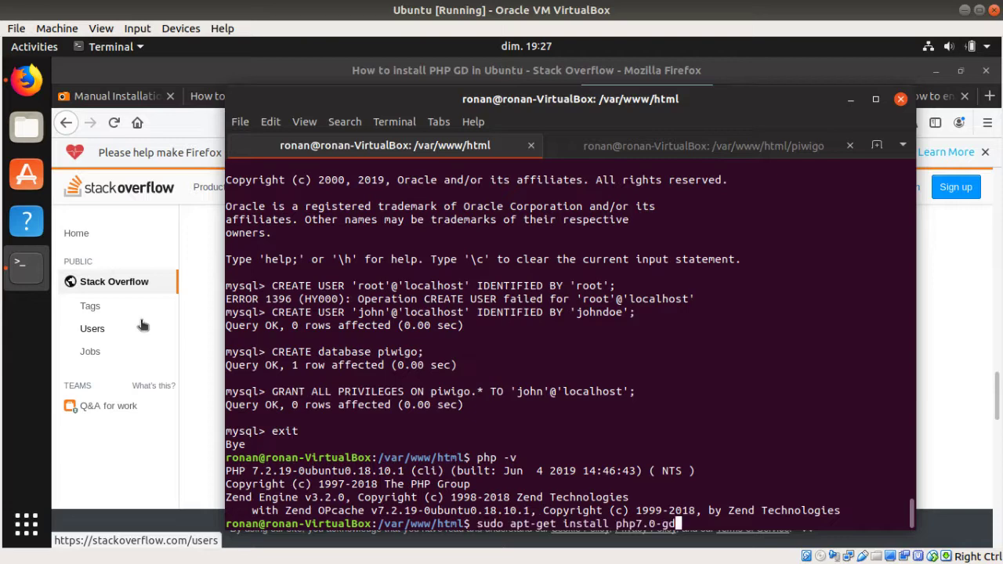
{"action": "key", "text": "Left"}
{"action": "key", "text": "Left"}
{"action": "key", "text": "Left"}
{"action": "key", "text": "BackSpace"}
{"action": "type", "text": "2"}
{"action": "key", "text": "Return"}
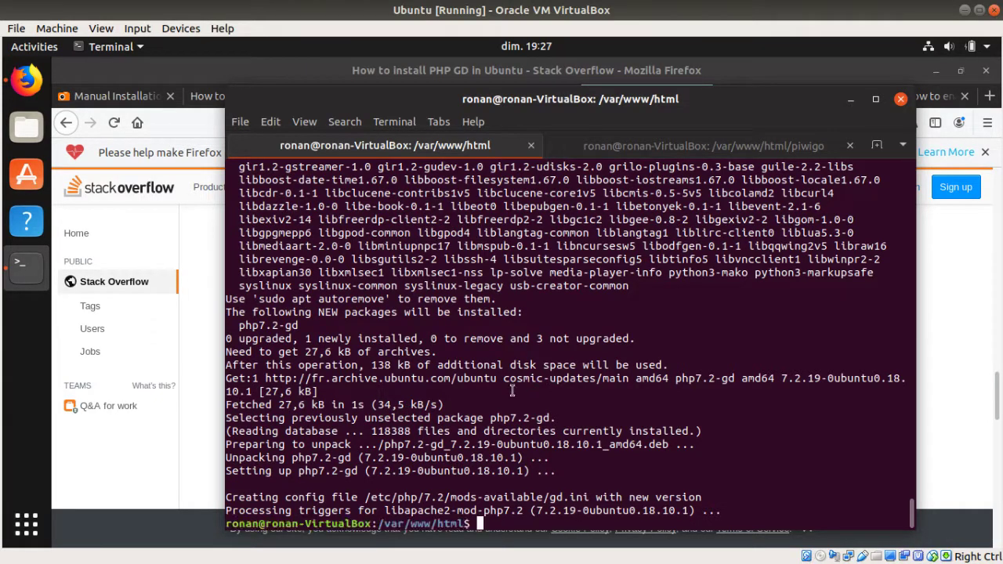
{"action": "left_click", "coordinate": [200, 402]}
Step: Reload the Piwigo admin page twice to recheck the GD library error
{"action": "left_click", "coordinate": [496, 96]}
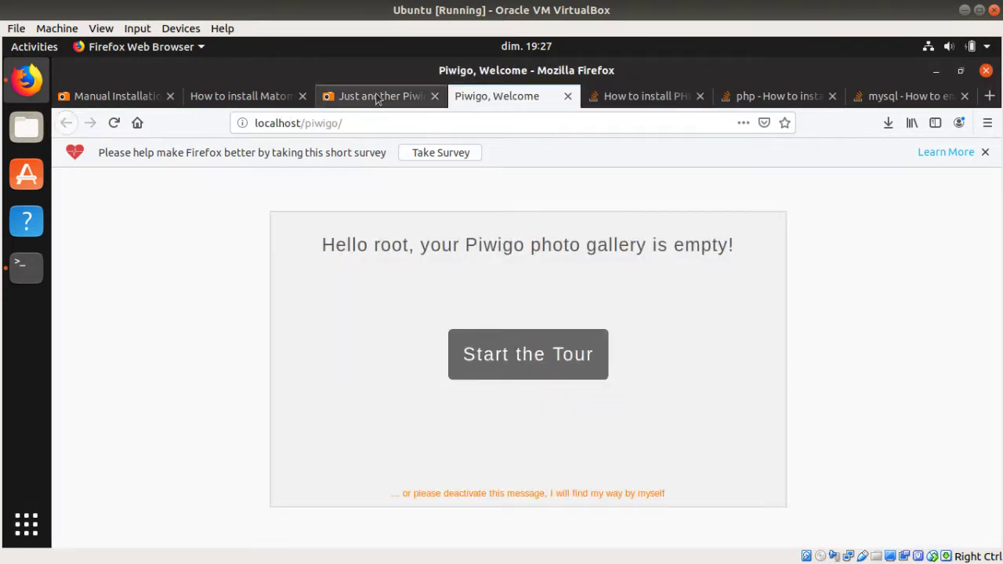
{"action": "left_click", "coordinate": [376, 97]}
{"action": "key", "text": "F5"}
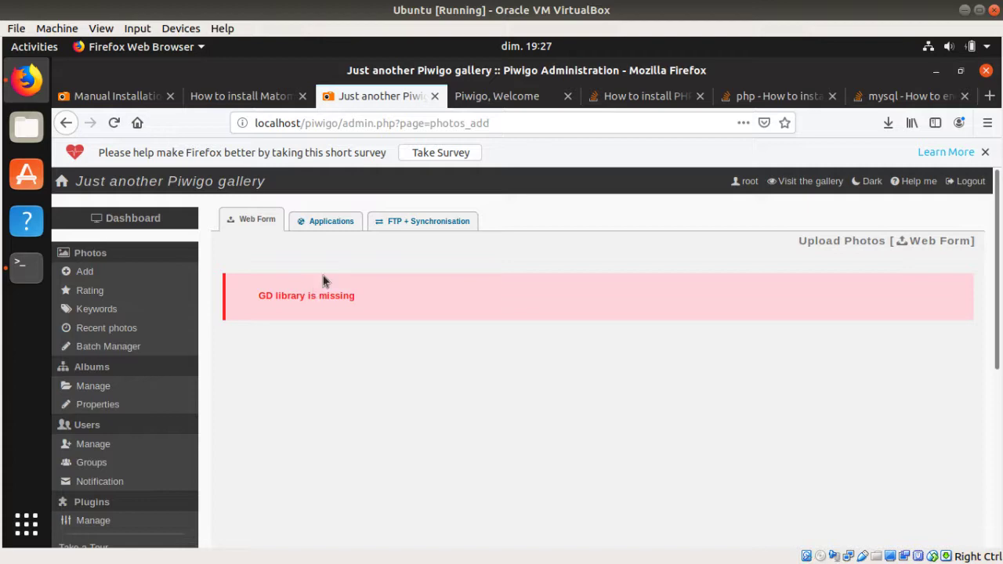
{"action": "key", "text": "F5"}
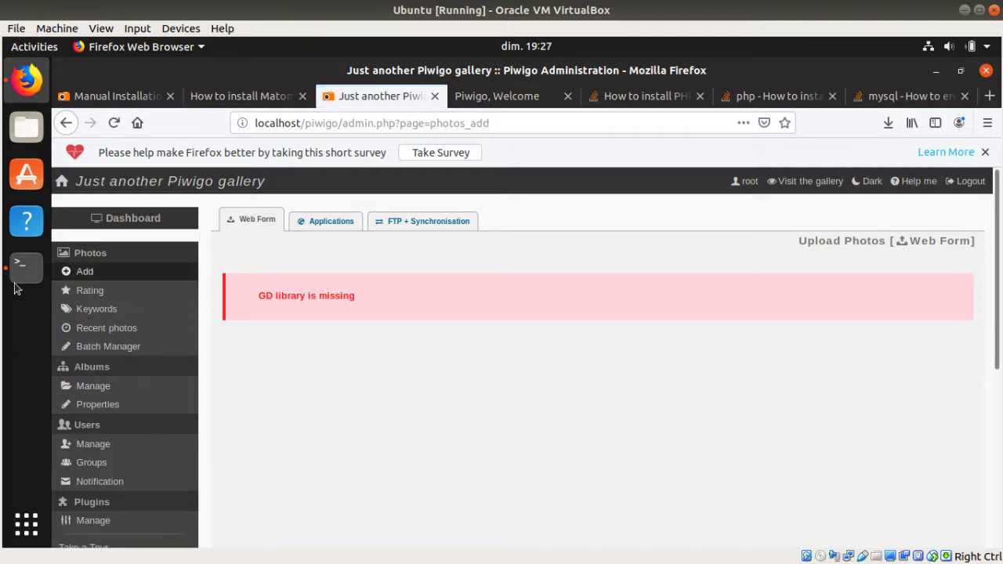
Step: Restart Apache with sudo systemctl restart apache2, then reload the Add Photos page
{"action": "left_click", "coordinate": [22, 270]}
{"action": "key", "text": "Up"}
{"action": "key", "text": "Up"}
{"action": "key", "text": "Up"}
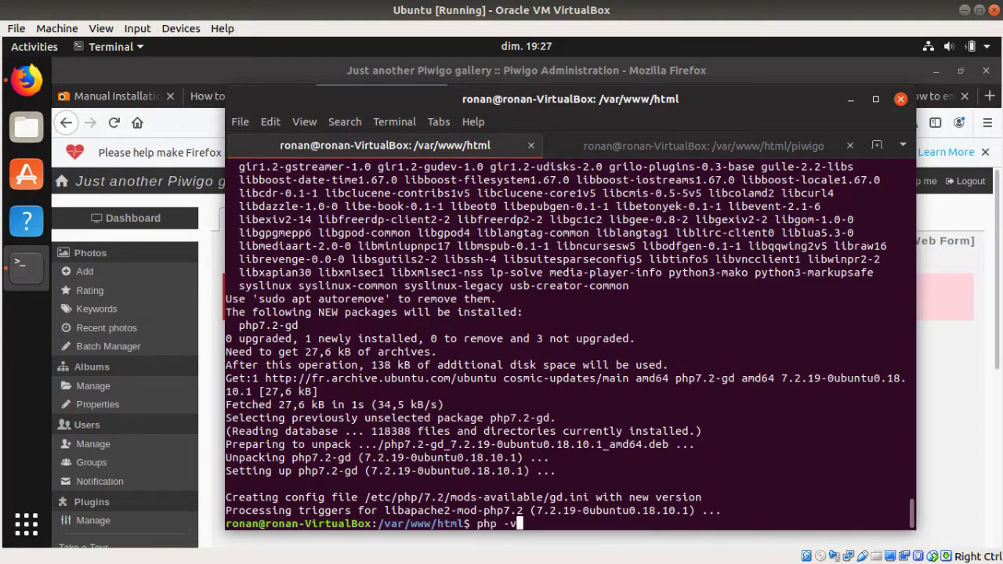
{"action": "key", "text": "Up"}
{"action": "key", "text": "Return"}
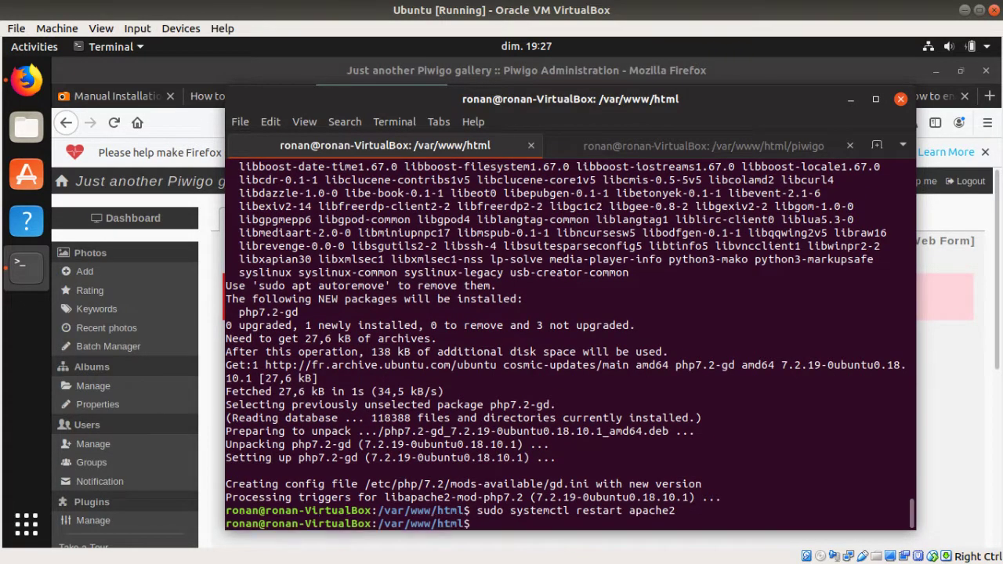
{"action": "left_click", "coordinate": [214, 315]}
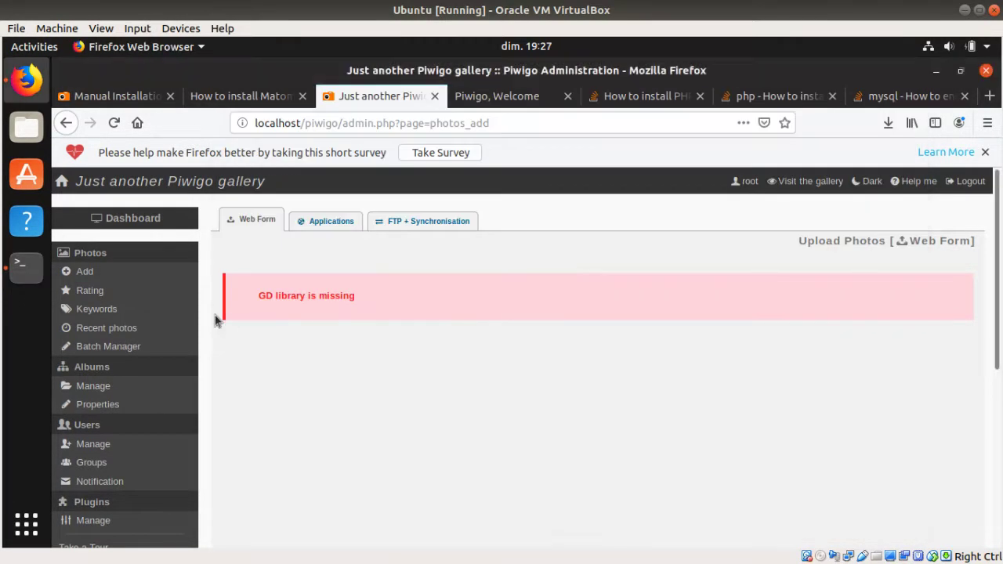
{"action": "key", "text": "F5"}
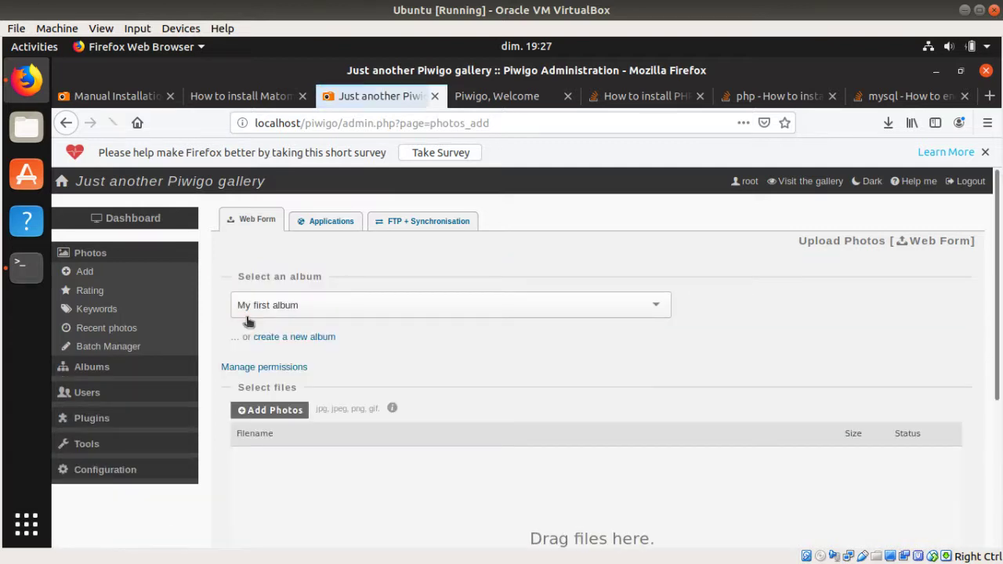
{"action": "left_click", "coordinate": [280, 410]}
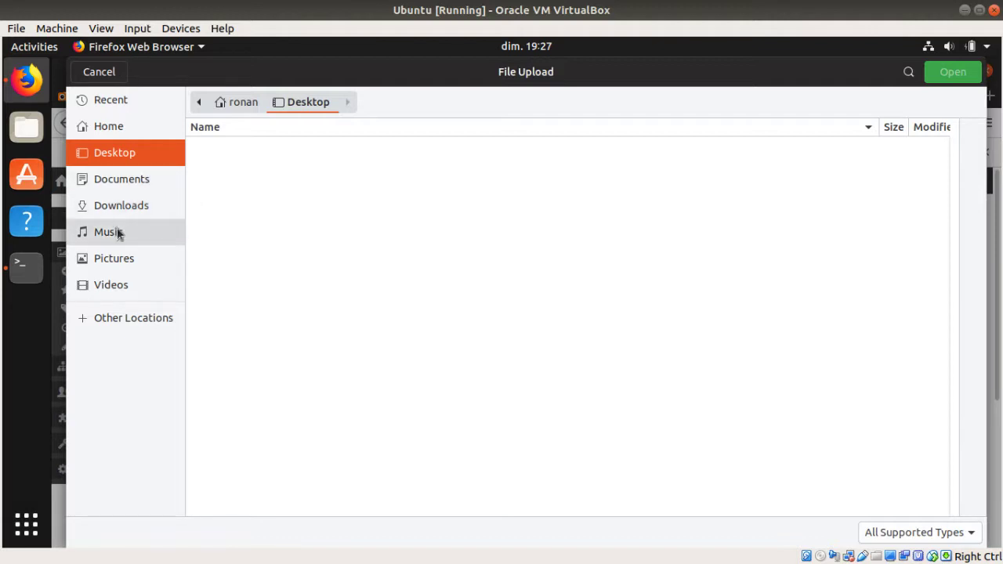
{"action": "left_click", "coordinate": [119, 253]}
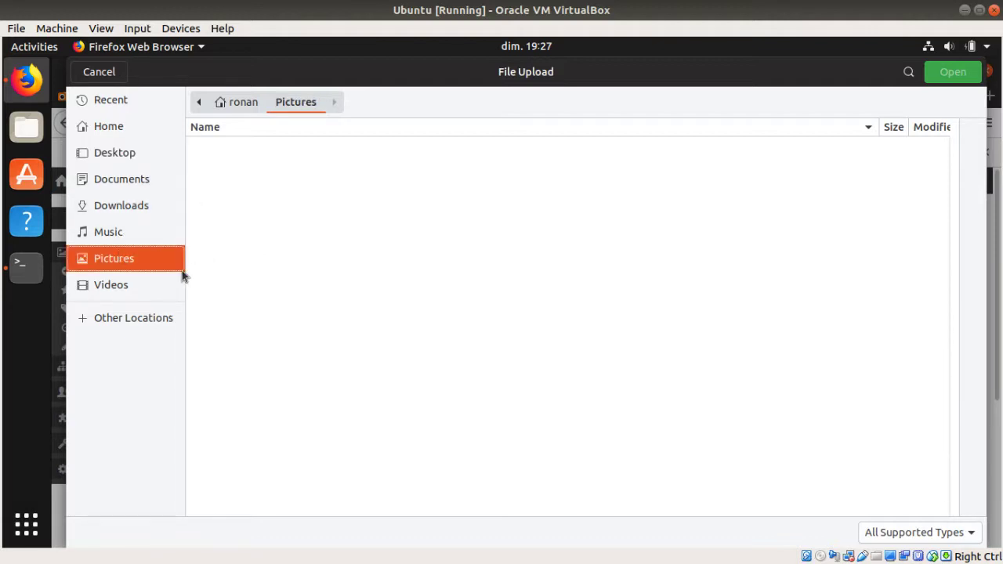
{"action": "left_click", "coordinate": [139, 157]}
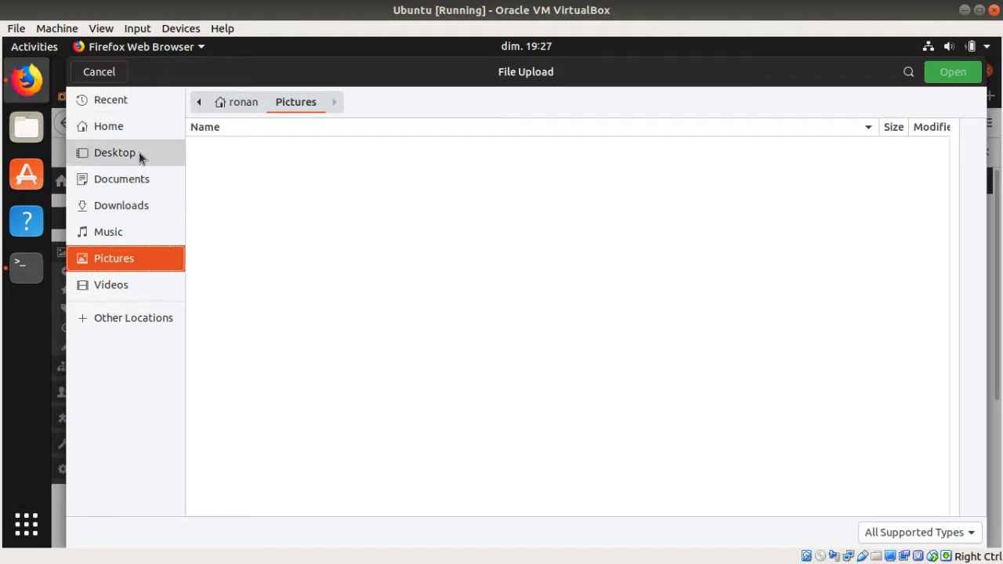
{"action": "left_click", "coordinate": [97, 72]}
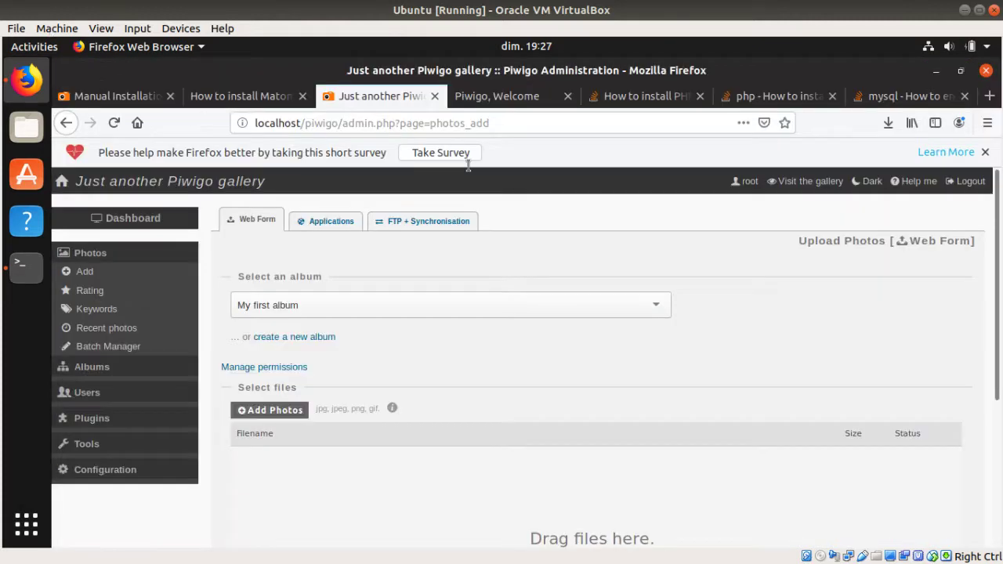
Step: Inspect the accepted-answer checkmark's SVG path on the Stack Overflow MySQLi question
{"action": "left_click", "coordinate": [745, 94]}
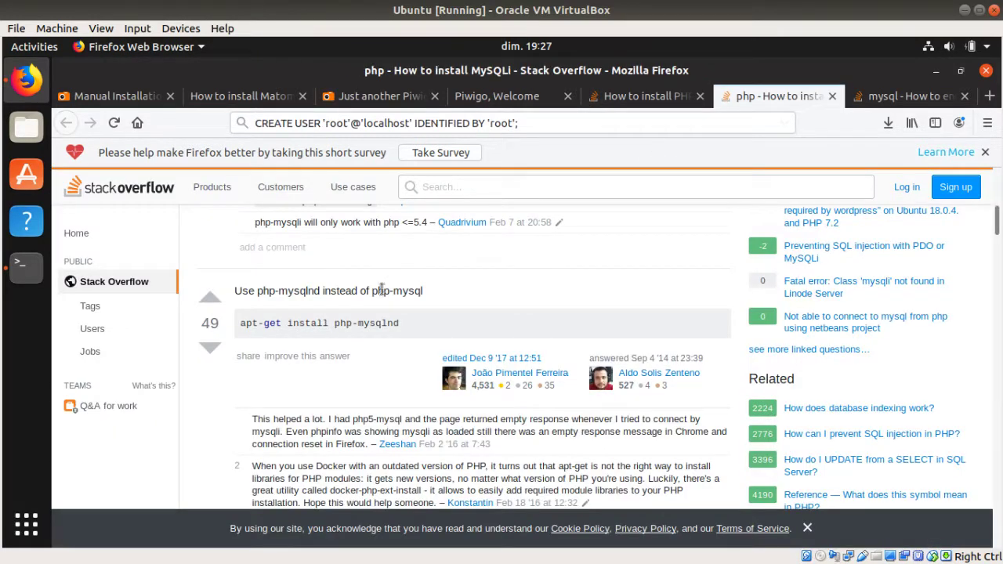
{"action": "right_click", "coordinate": [142, 197]}
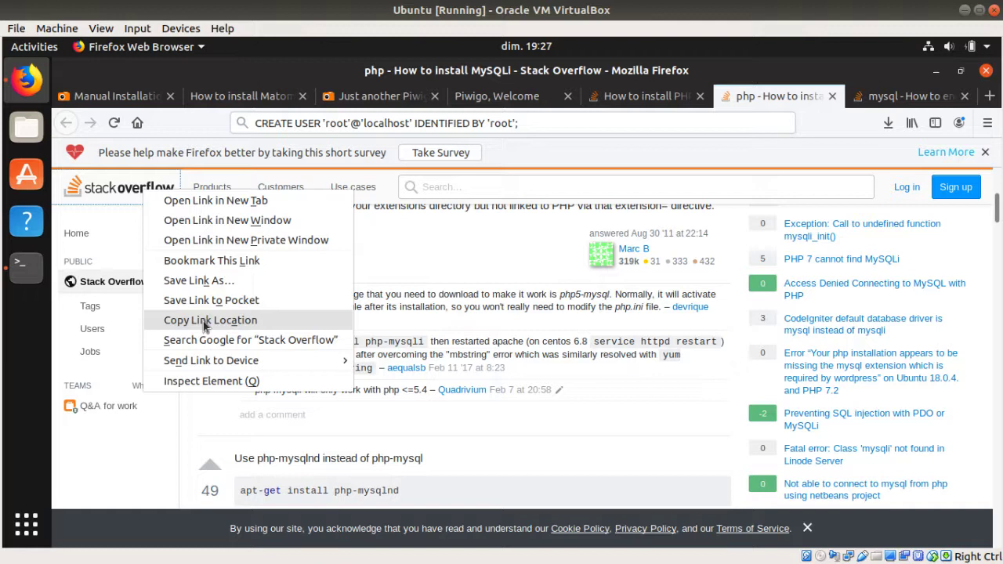
{"action": "left_click", "coordinate": [119, 249]}
{"action": "right_click", "coordinate": [208, 254]}
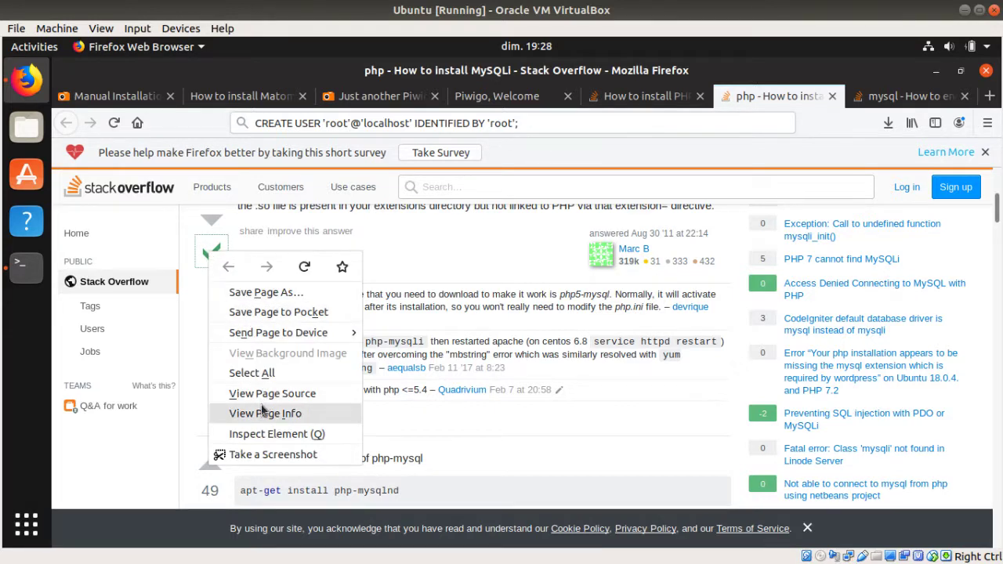
{"action": "left_click", "coordinate": [300, 435]}
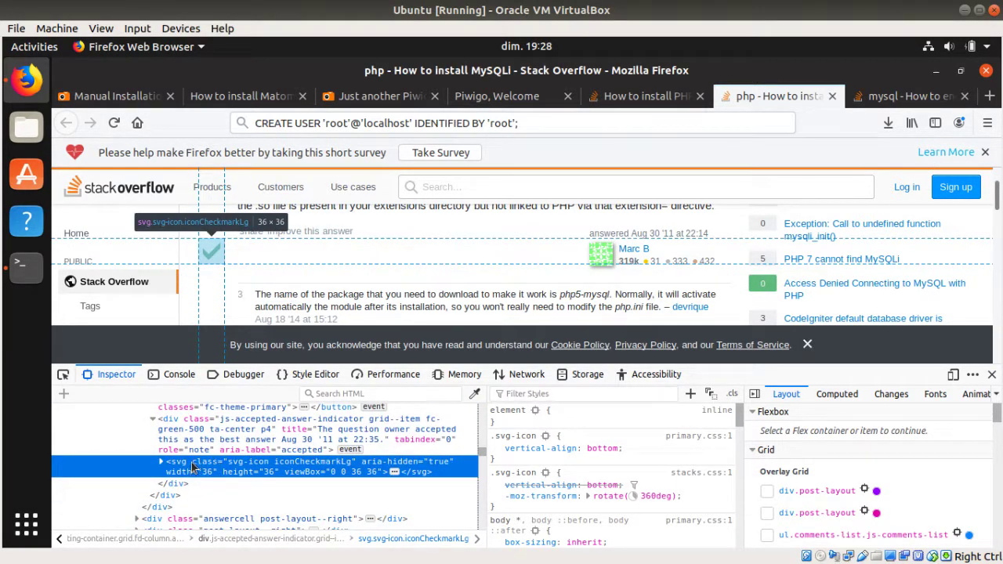
{"action": "left_click", "coordinate": [162, 463]}
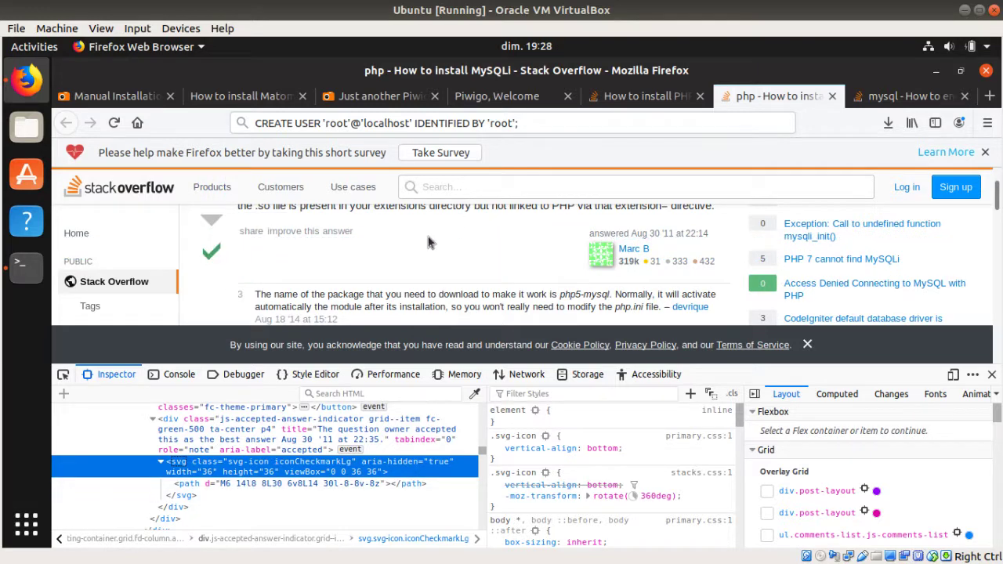
Step: Search Google for 'random picture' from the address bar
{"action": "left_click", "coordinate": [638, 129]}
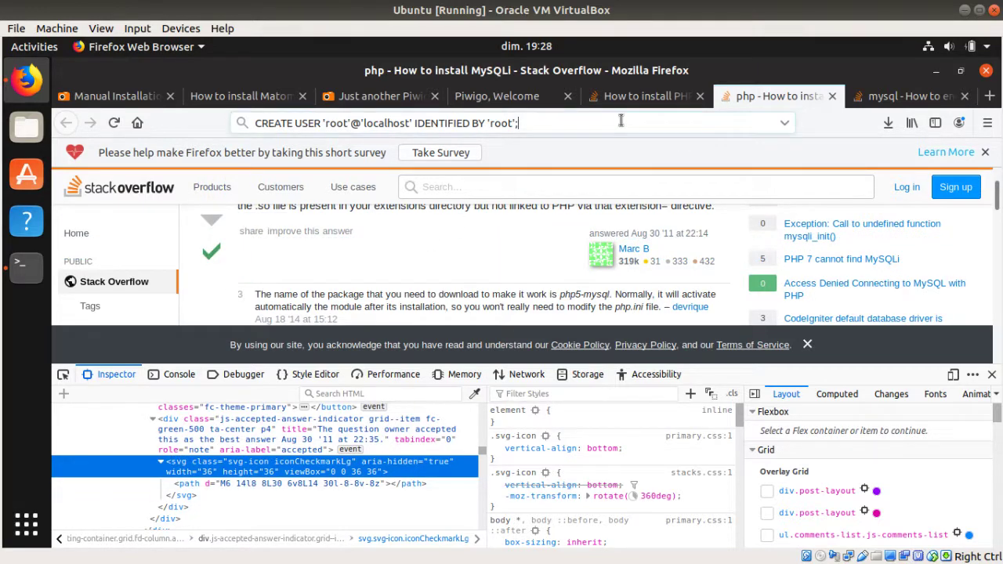
{"action": "key", "text": "ctrl+a"}
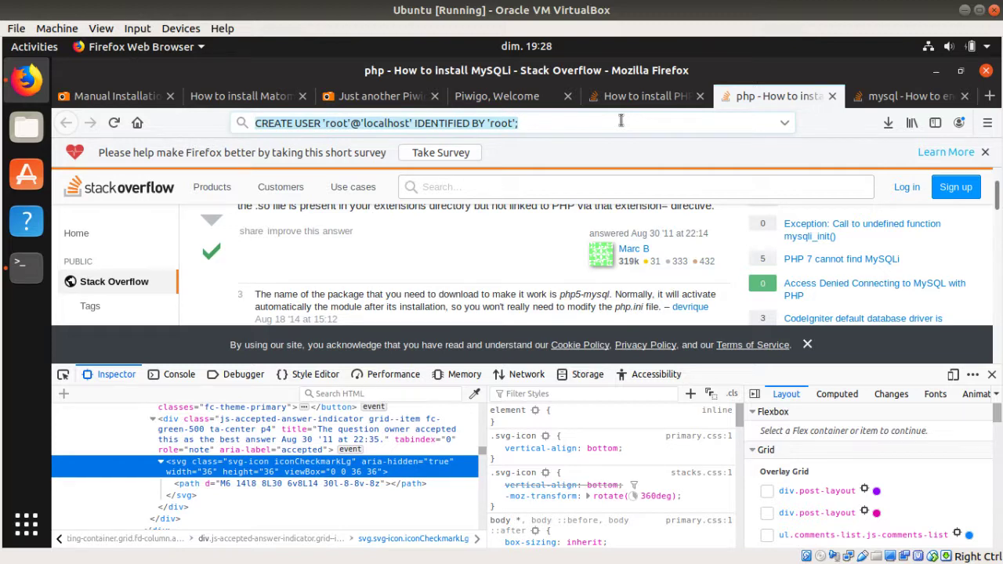
{"action": "type", "text": "r"}
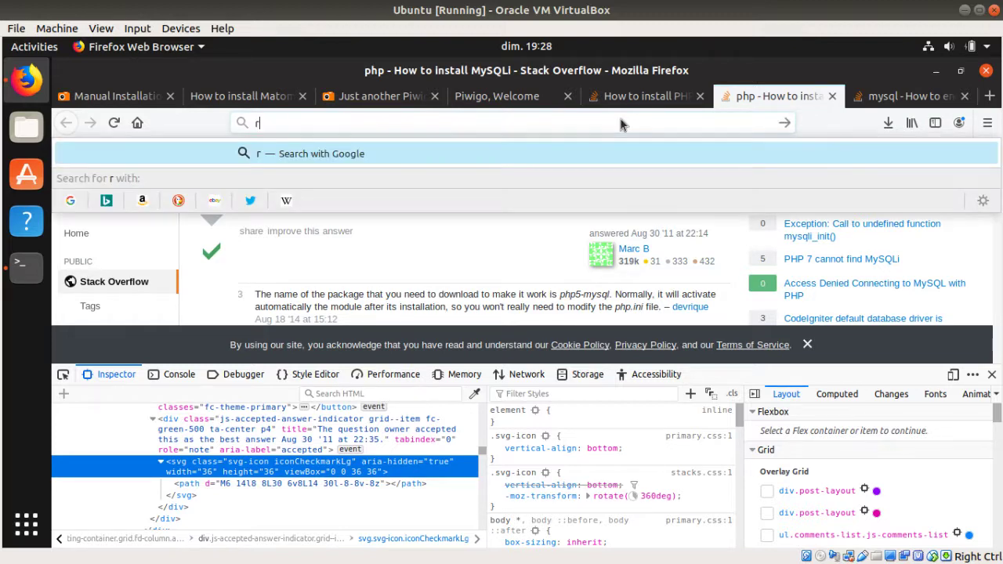
{"action": "type", "text": "andom pict"}
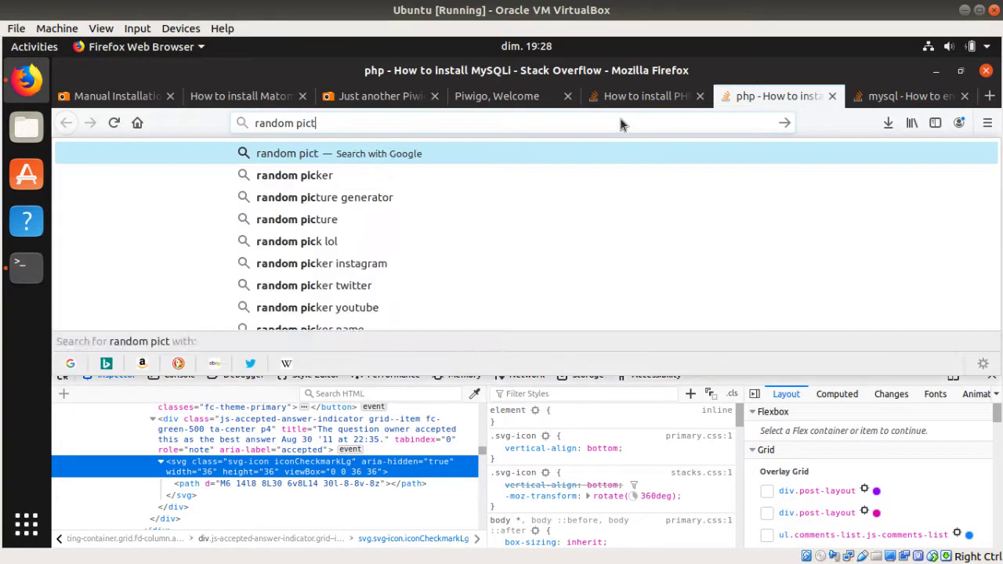
{"action": "type", "text": "ure"}
{"action": "key", "text": "Return"}
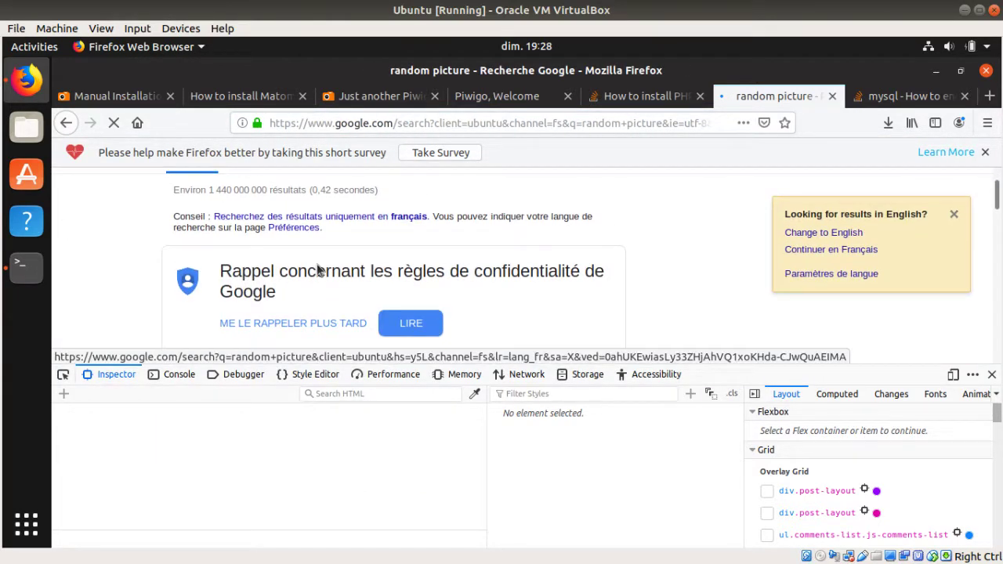
Step: Open the Google image results for 'random picture' and browse the thumbnails
{"action": "scroll", "coordinate": [302, 274], "scroll_direction": "down", "scroll_amount": 3}
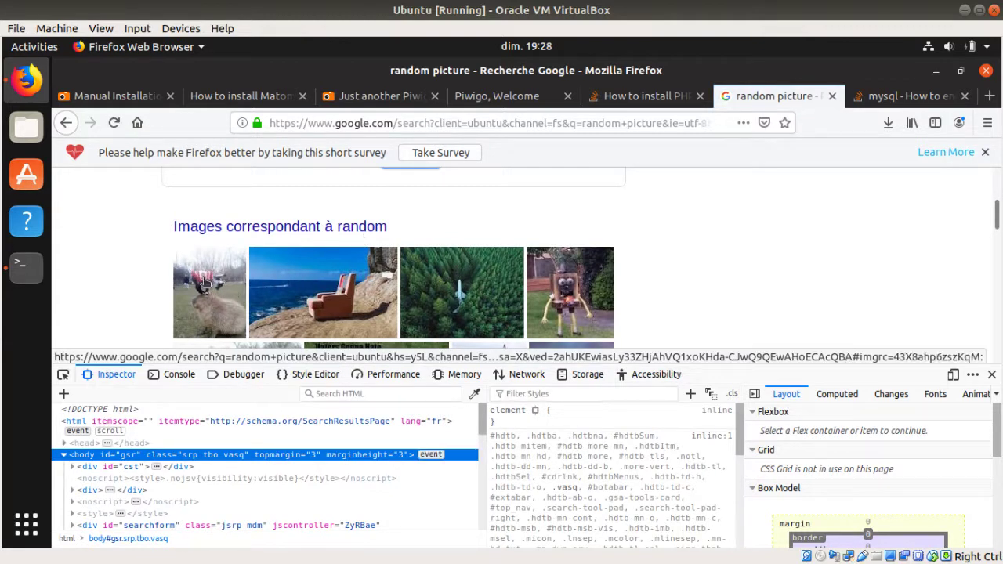
{"action": "left_click", "coordinate": [281, 292]}
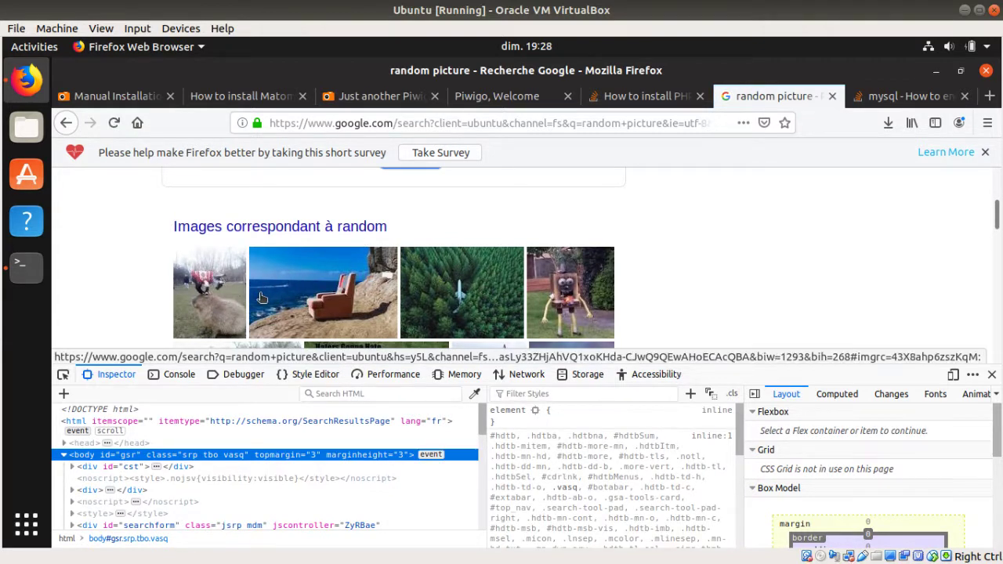
{"action": "right_click", "coordinate": [307, 290]}
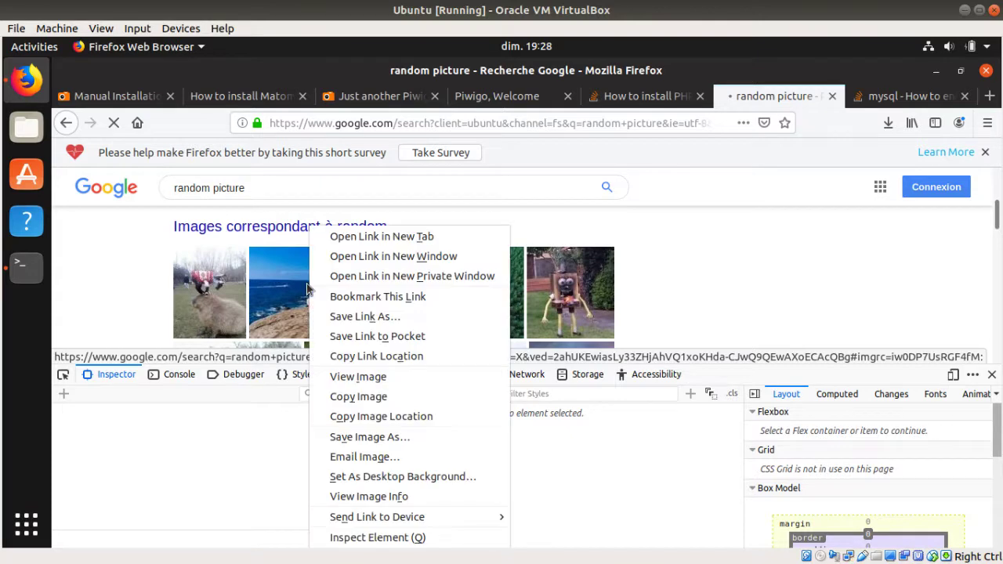
{"action": "left_click", "coordinate": [356, 397]}
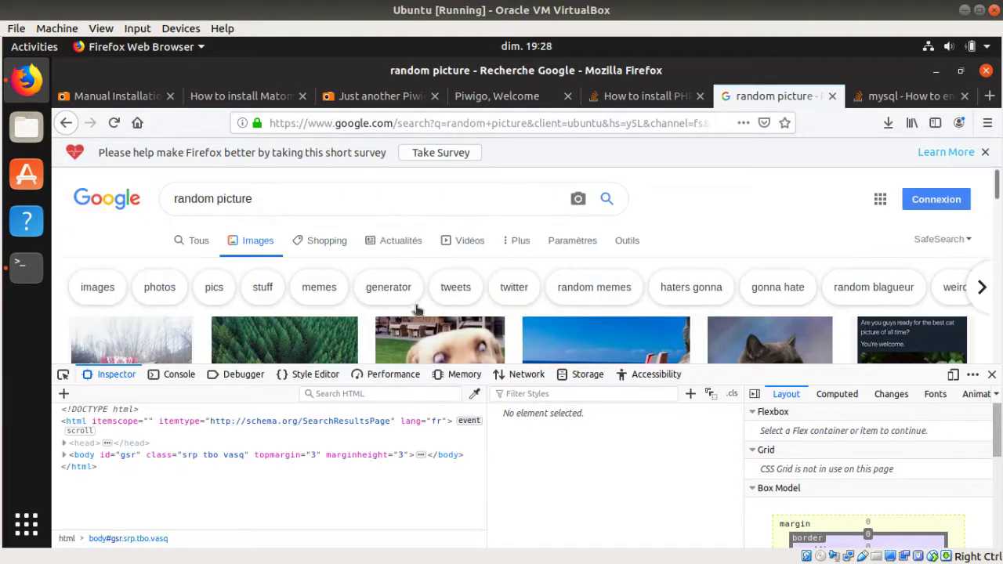
{"action": "scroll", "coordinate": [310, 341], "scroll_direction": "down", "scroll_amount": 3}
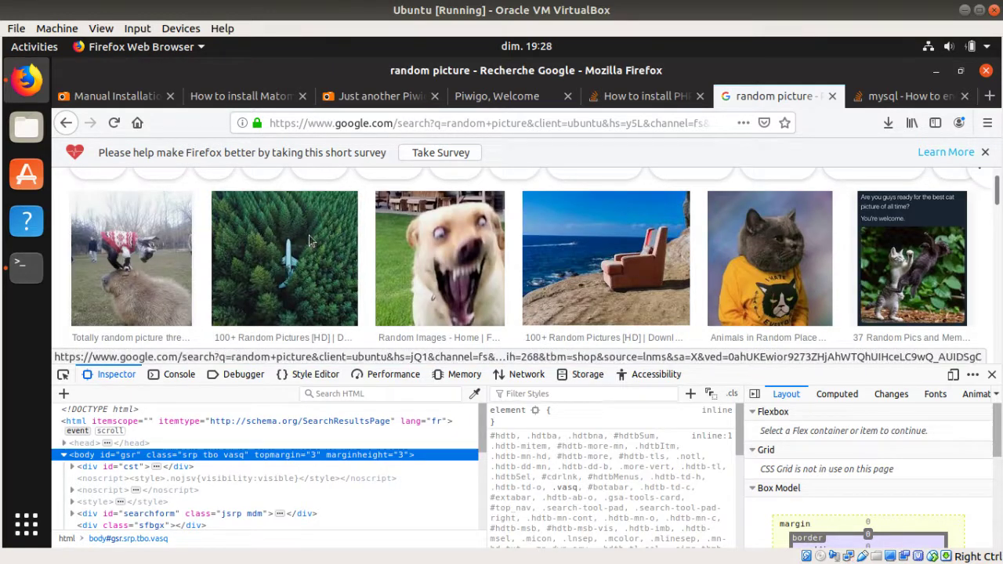
{"action": "right_click", "coordinate": [309, 235]}
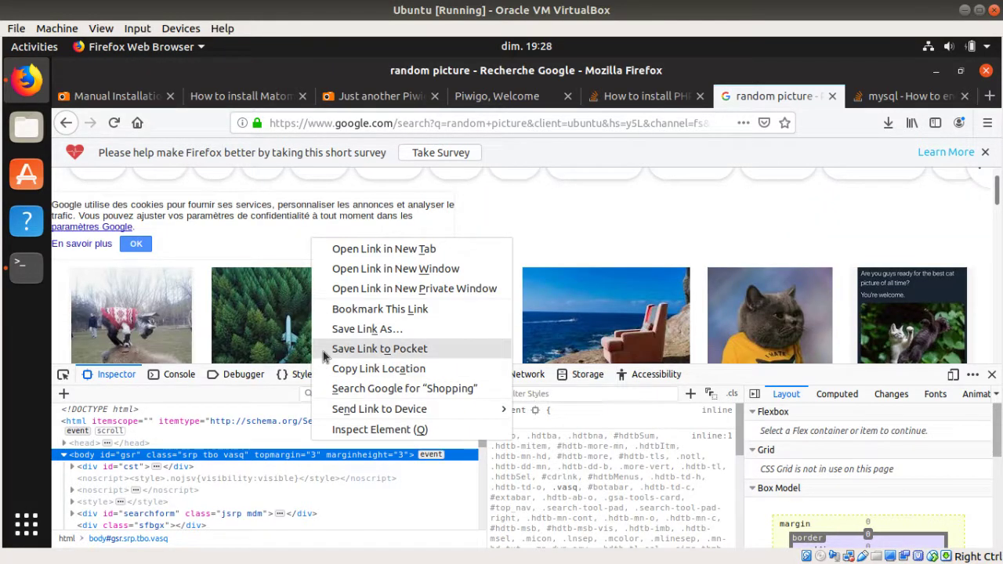
{"action": "scroll", "coordinate": [278, 352], "scroll_direction": "down", "scroll_amount": 1}
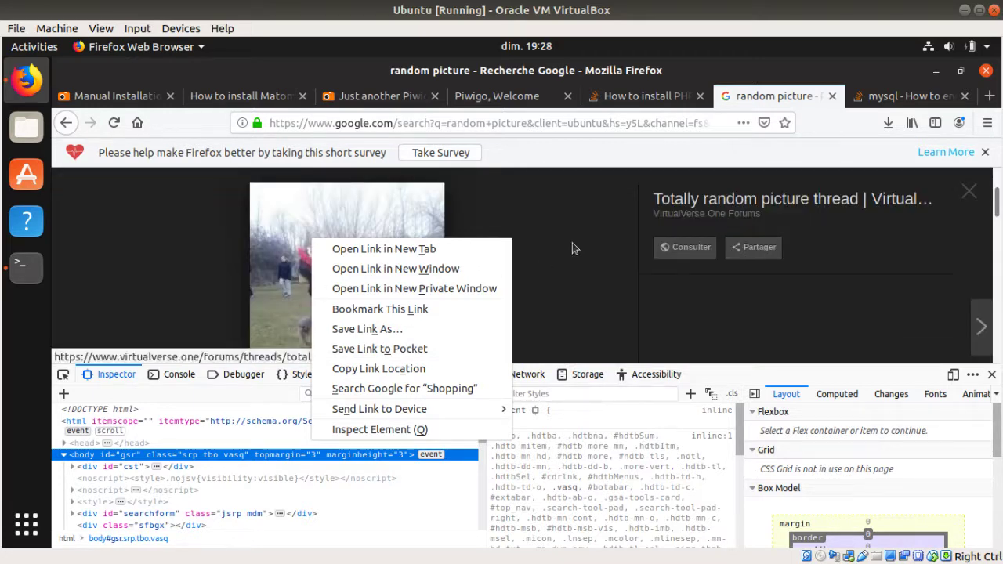
{"action": "left_click", "coordinate": [549, 285]}
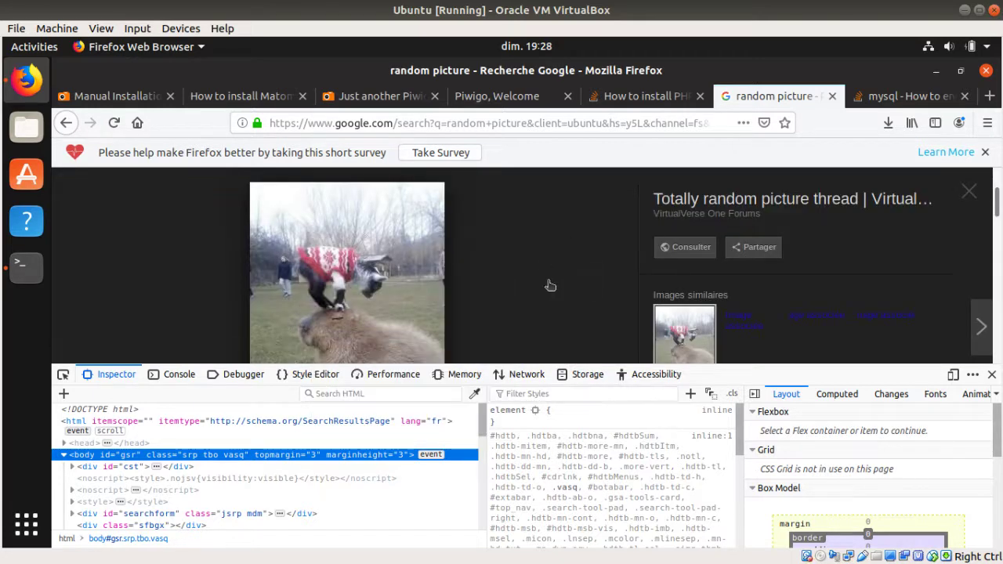
Step: Save the capybara image as kxtgF8S.jpg in the Downloads folder
{"action": "right_click", "coordinate": [398, 284]}
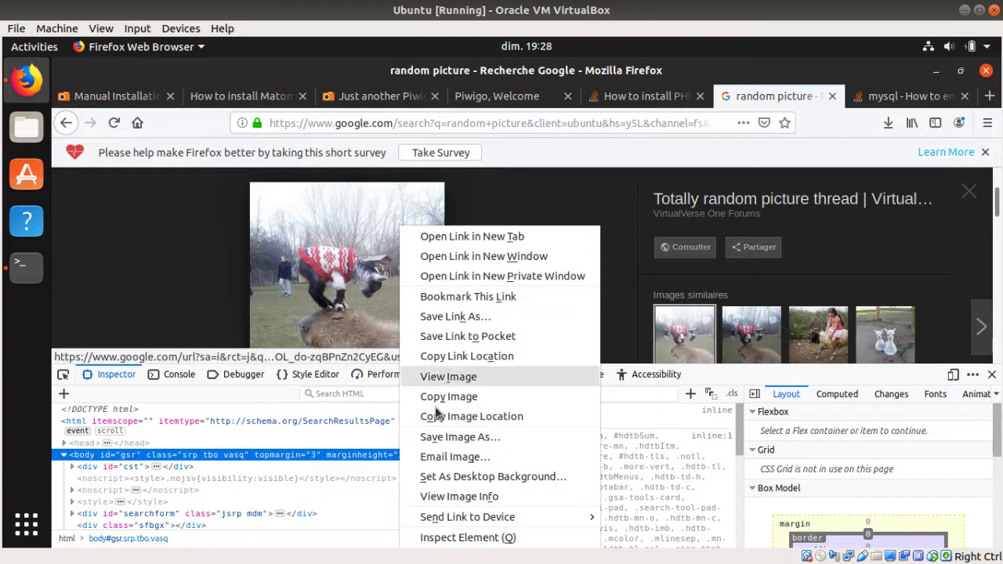
{"action": "left_click", "coordinate": [439, 436]}
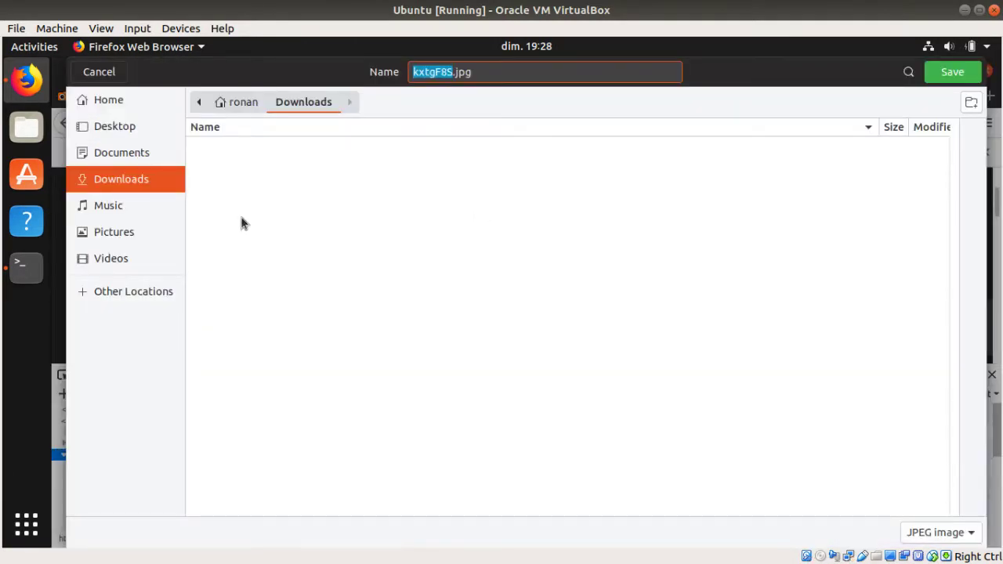
{"action": "left_click", "coordinate": [952, 79]}
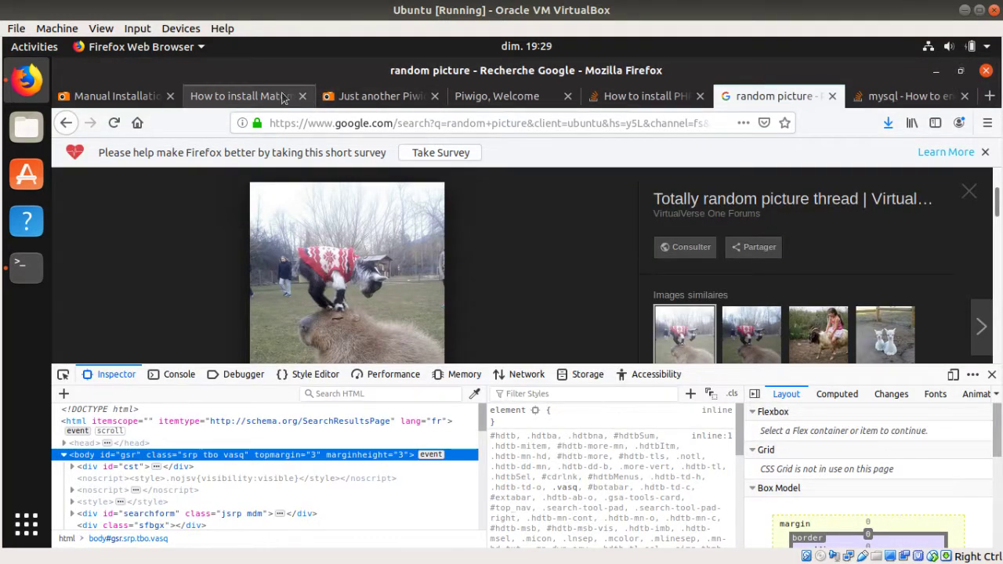
{"action": "left_click", "coordinate": [242, 95]}
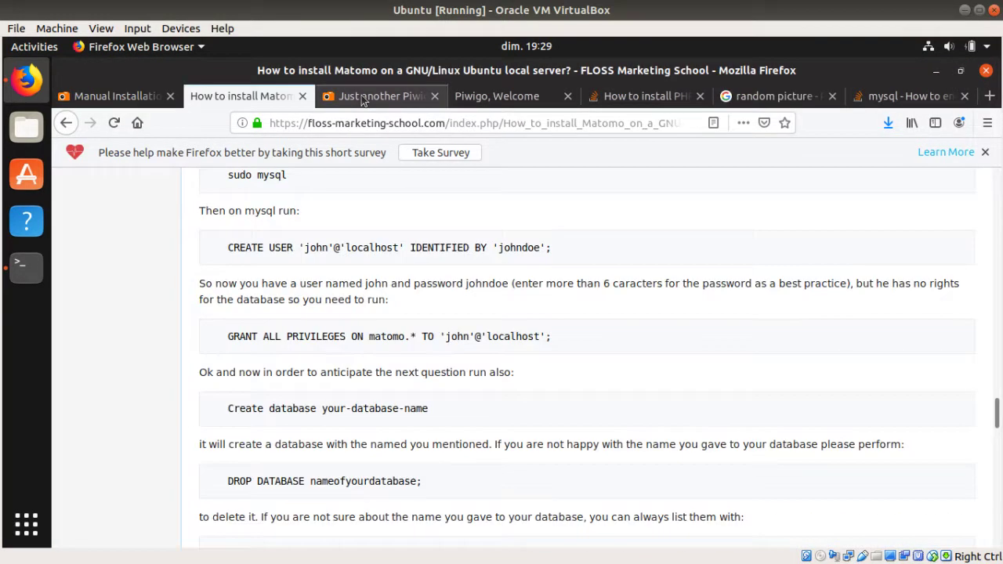
Step: Upload kxtgF8S.jpg from Downloads into My first album on the Add Photos page
{"action": "left_click", "coordinate": [363, 97]}
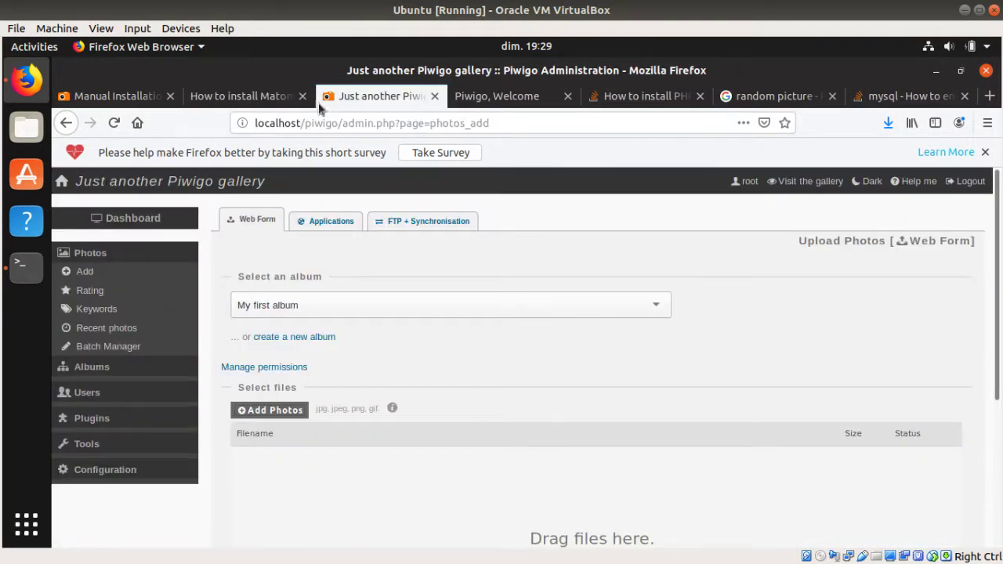
{"action": "left_click", "coordinate": [264, 411]}
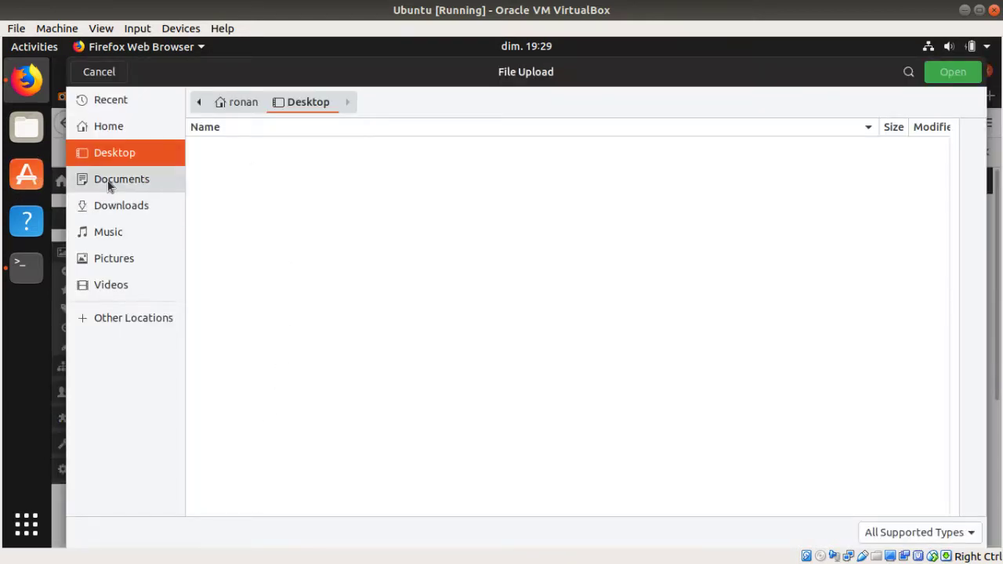
{"action": "left_click", "coordinate": [108, 208]}
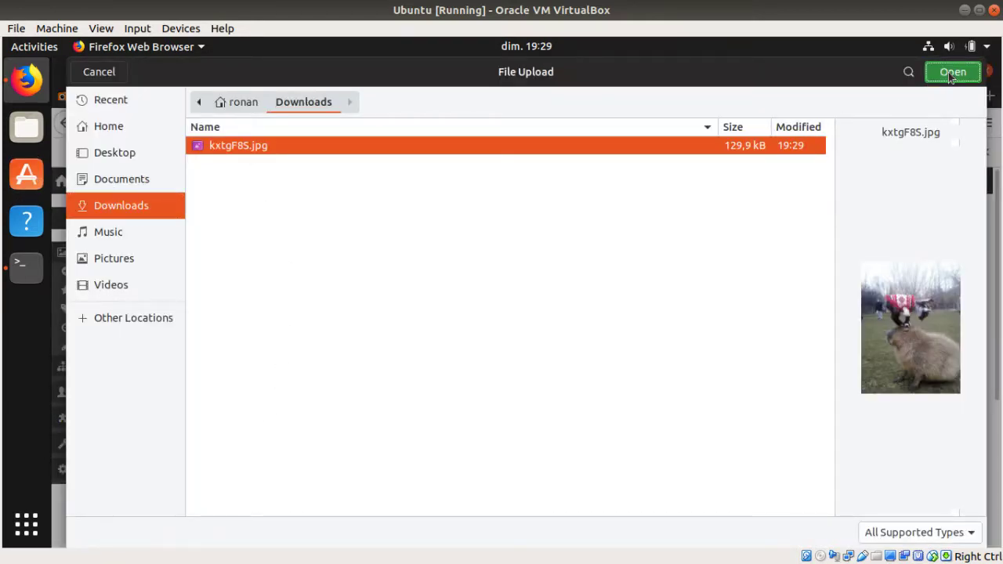
{"action": "left_click", "coordinate": [950, 72]}
{"action": "scroll", "coordinate": [525, 342], "scroll_direction": "down", "scroll_amount": 4}
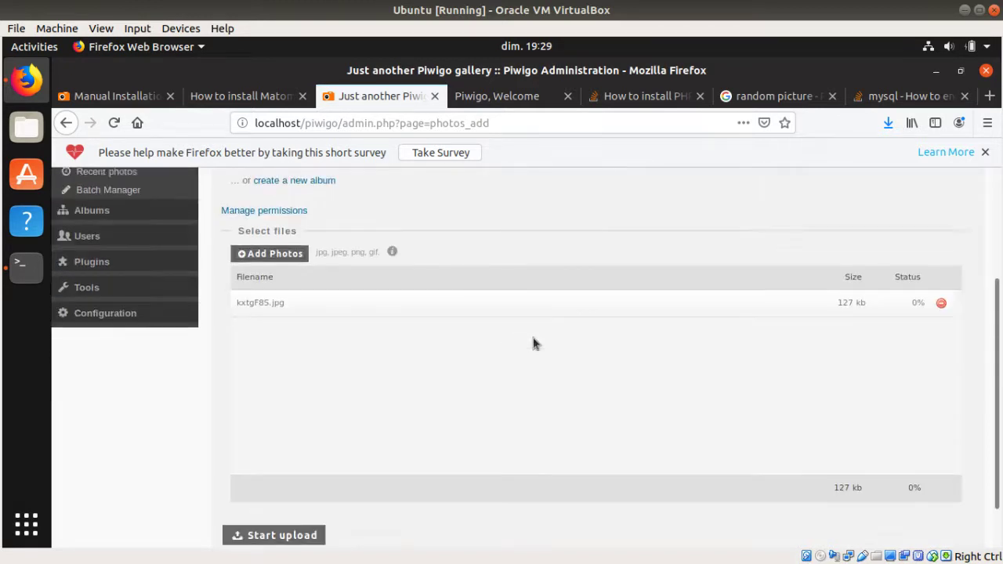
{"action": "left_click", "coordinate": [286, 524]}
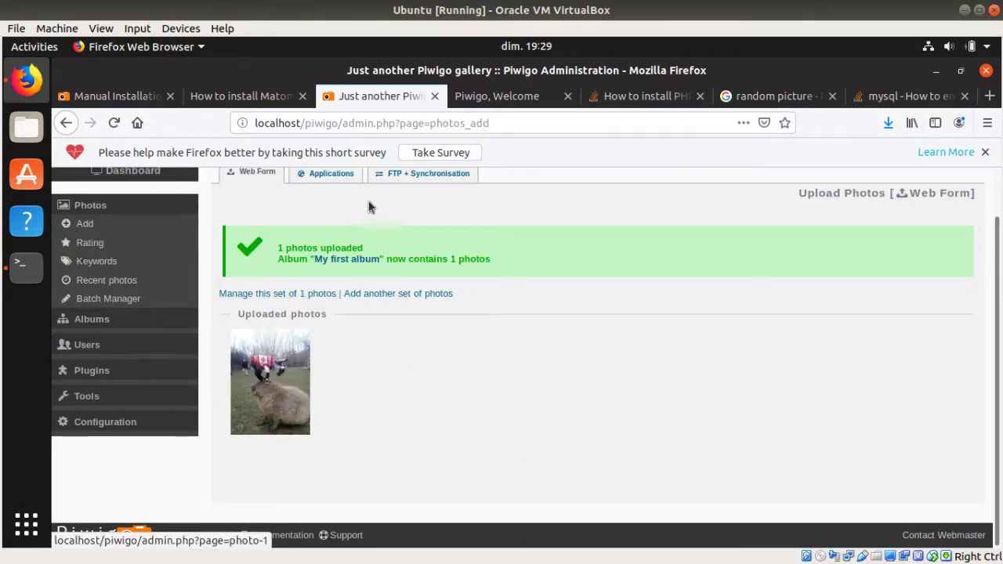
{"action": "left_click", "coordinate": [501, 95]}
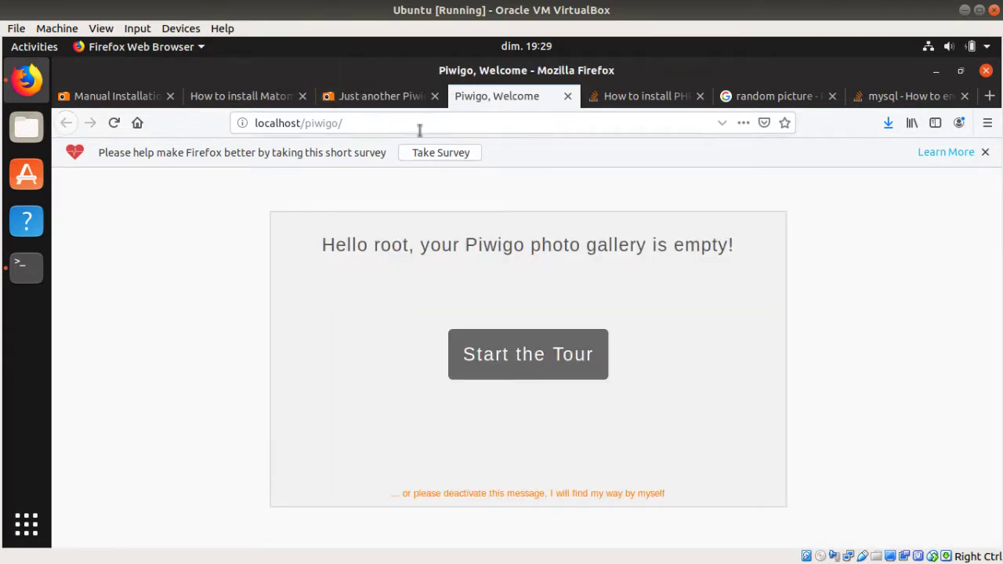
Step: Reload the public gallery home to confirm My first album lists 1 photo
{"action": "left_click", "coordinate": [418, 130]}
{"action": "key", "text": "Return"}
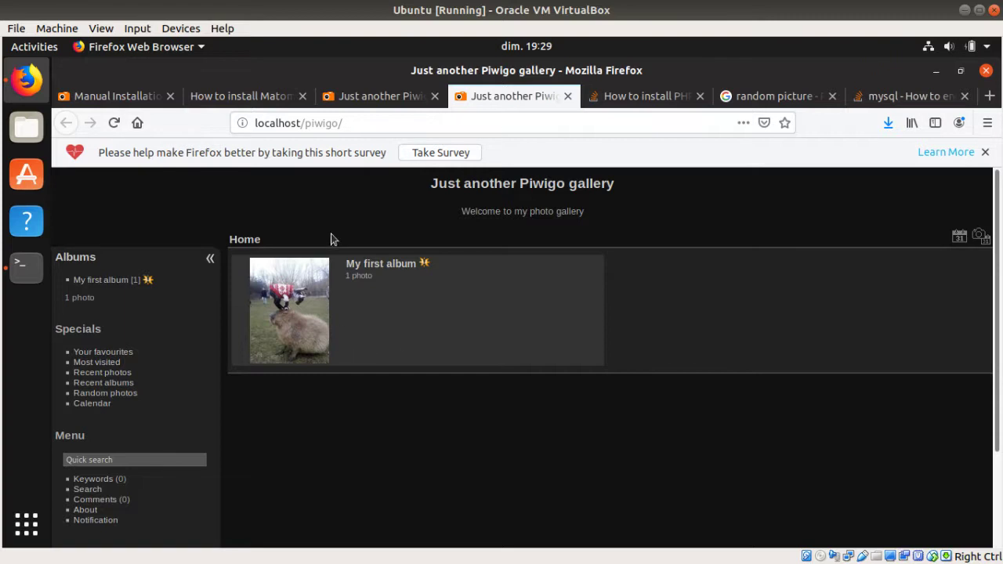
{"action": "left_click", "coordinate": [985, 152]}
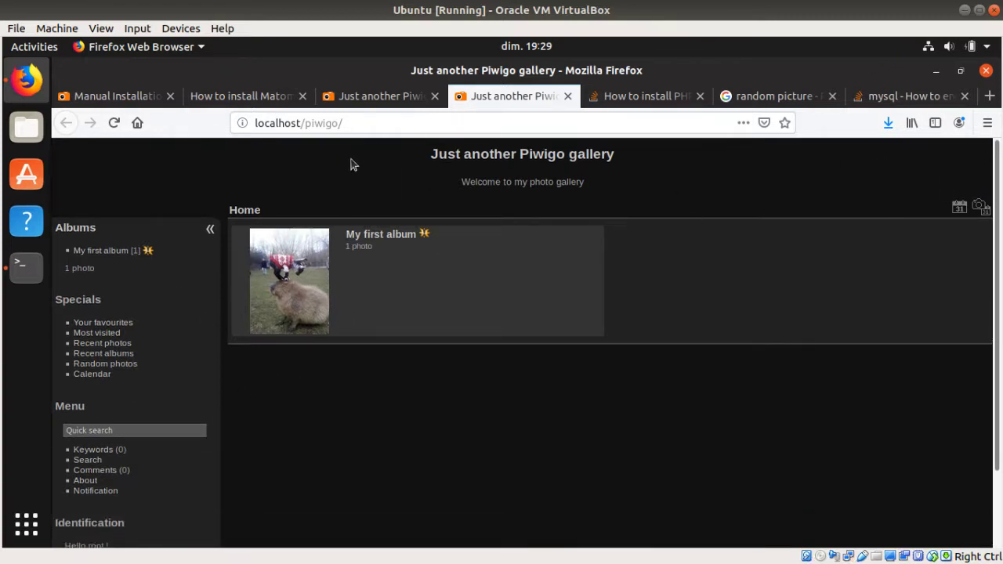
{"action": "left_click", "coordinate": [362, 98]}
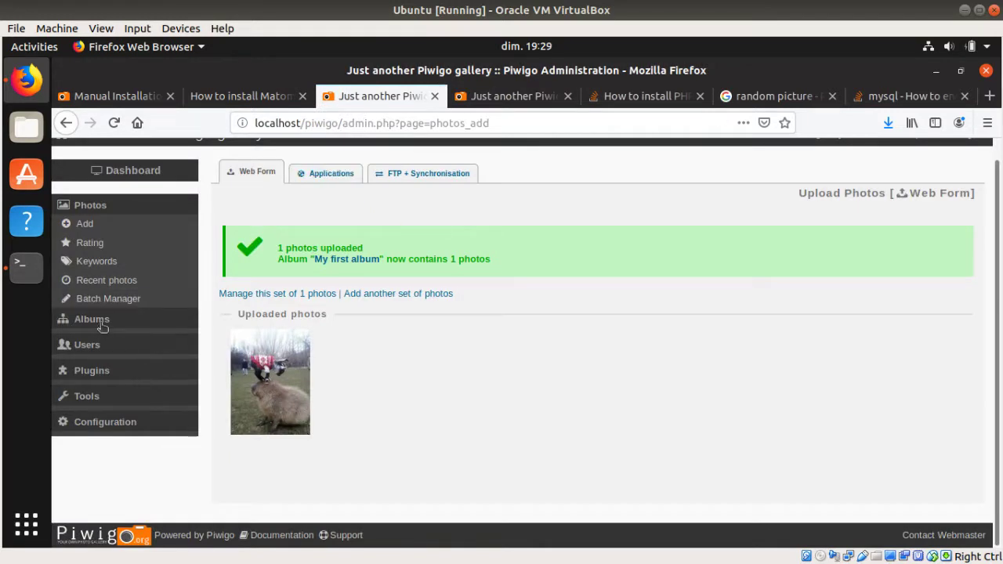
Step: Expand Plugins, Tools and Configuration in the admin sidebar, then open Templates and Options
{"action": "left_click", "coordinate": [93, 379]}
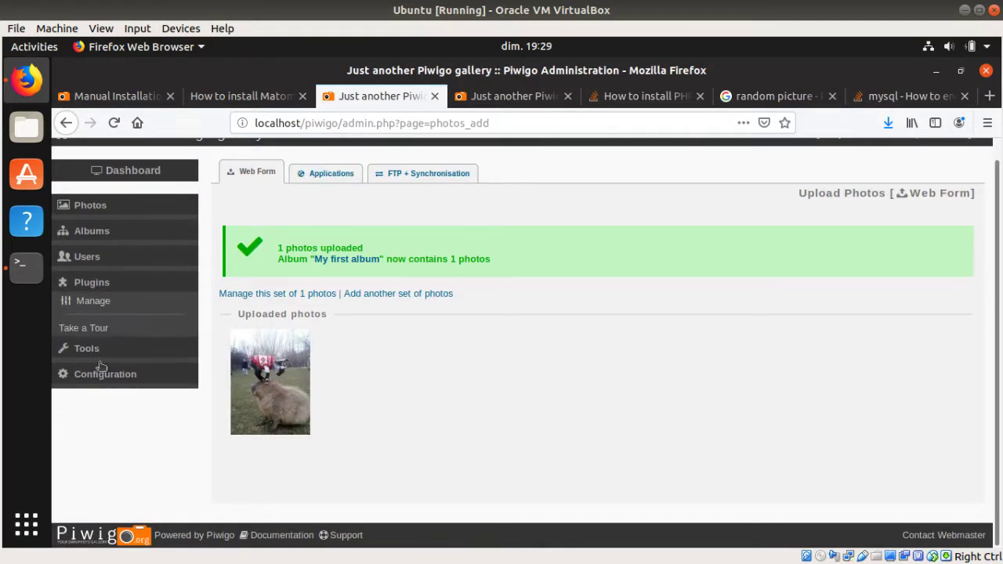
{"action": "left_click", "coordinate": [84, 350]}
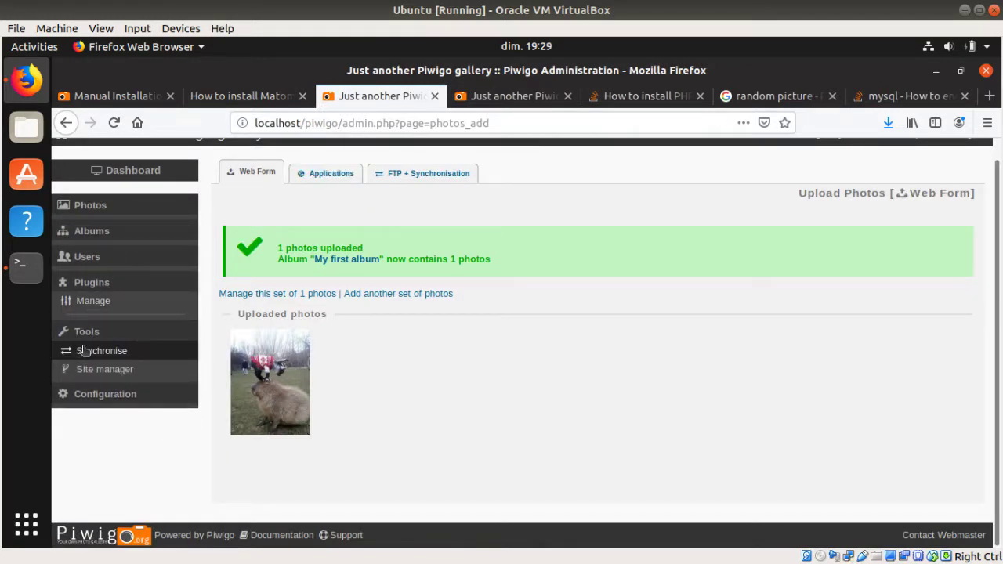
{"action": "left_click", "coordinate": [97, 443]}
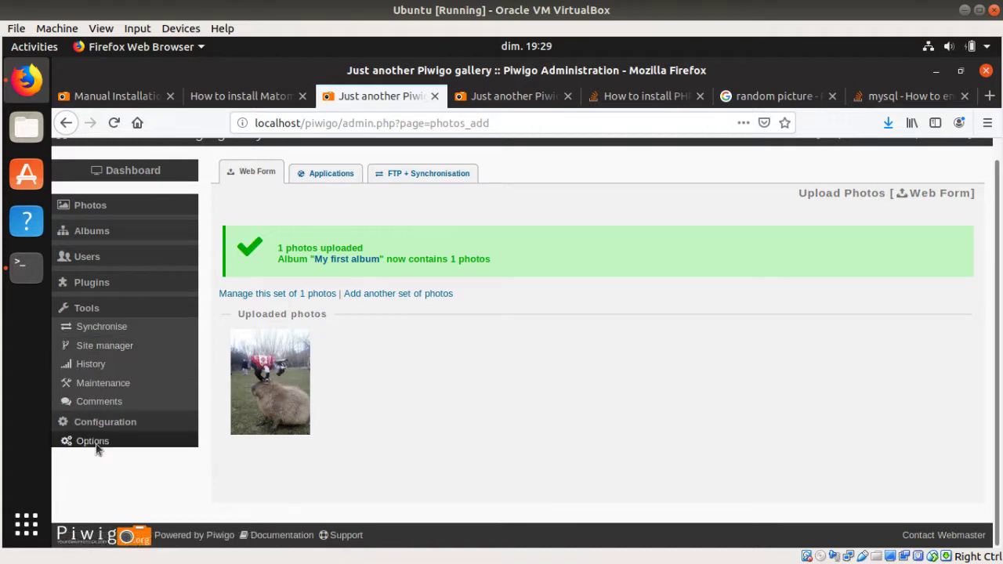
{"action": "left_click", "coordinate": [112, 394]}
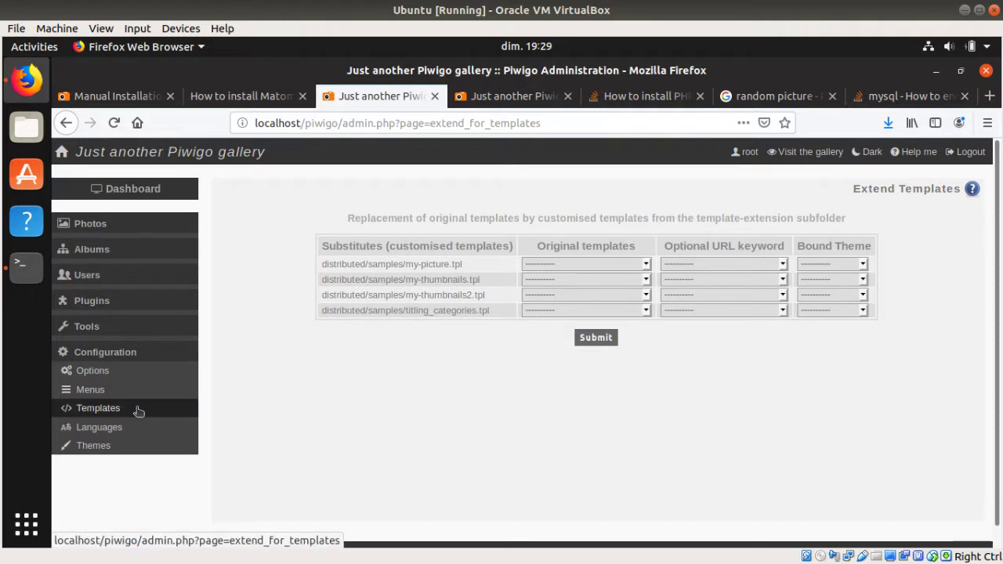
{"action": "left_click", "coordinate": [119, 371]}
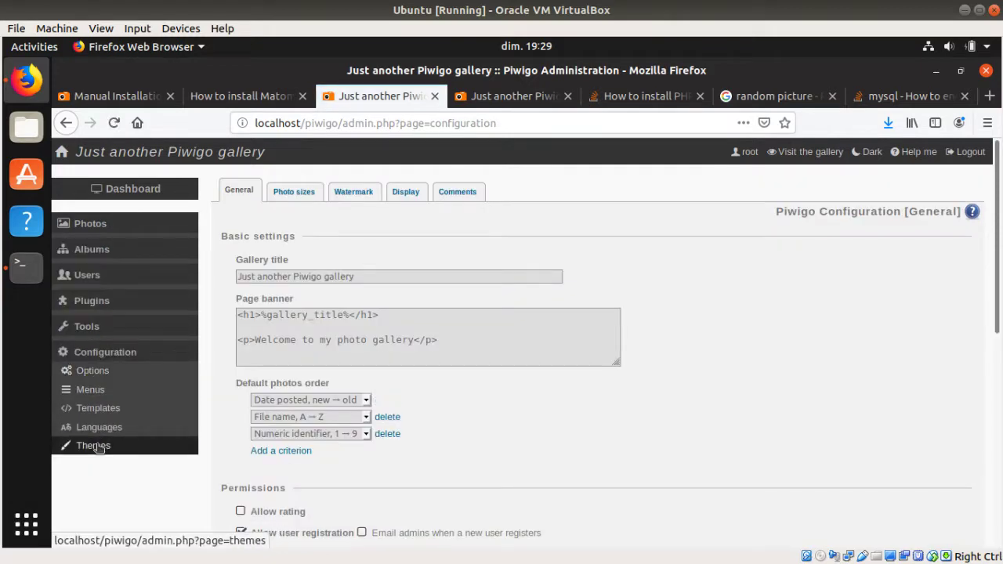
Step: Set Smart Pocket as the default theme and reload the public gallery to verify it
{"action": "left_click", "coordinate": [97, 446]}
{"action": "scroll", "coordinate": [515, 354], "scroll_direction": "down", "scroll_amount": 2}
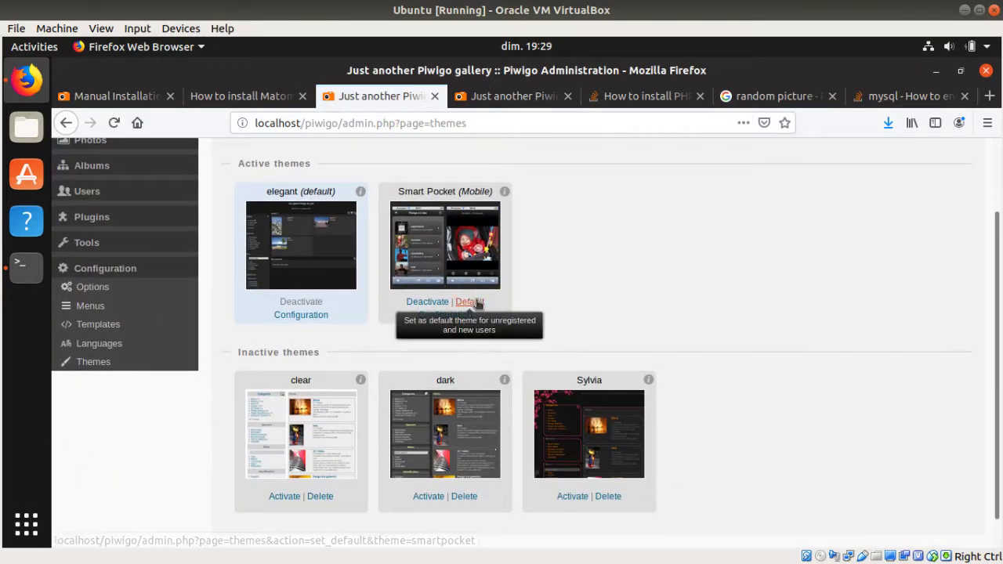
{"action": "left_click", "coordinate": [476, 301]}
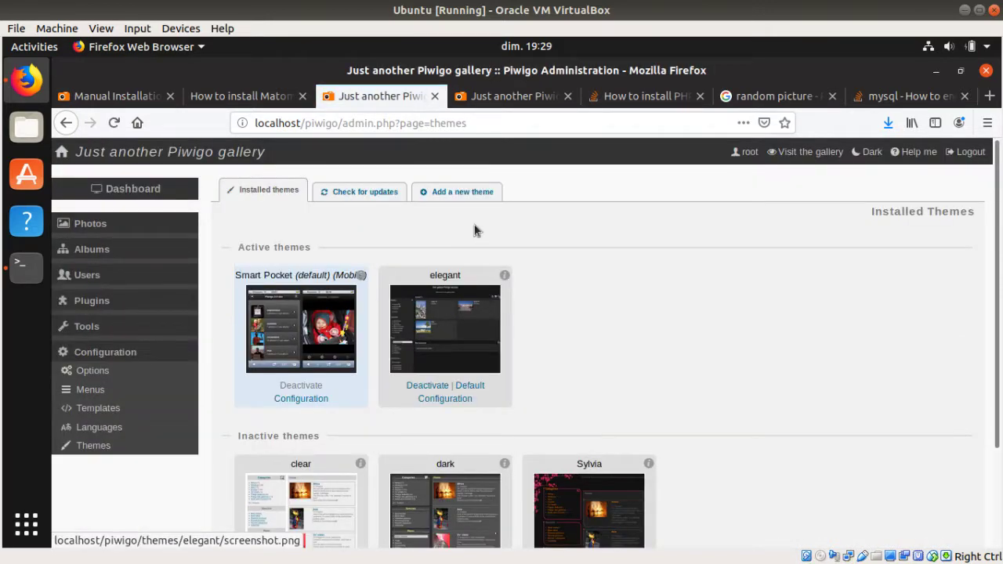
{"action": "left_click", "coordinate": [487, 97]}
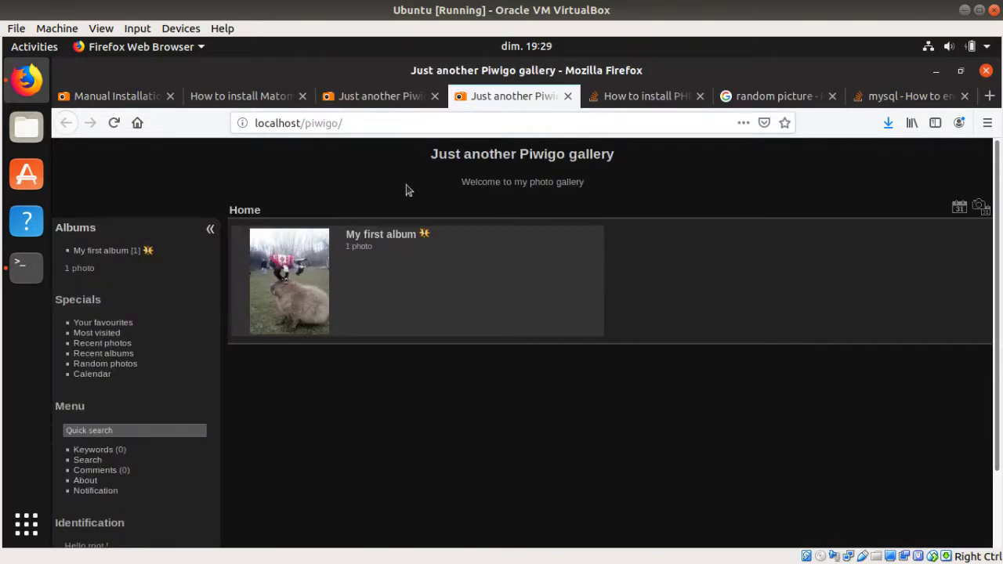
{"action": "key", "text": "F5"}
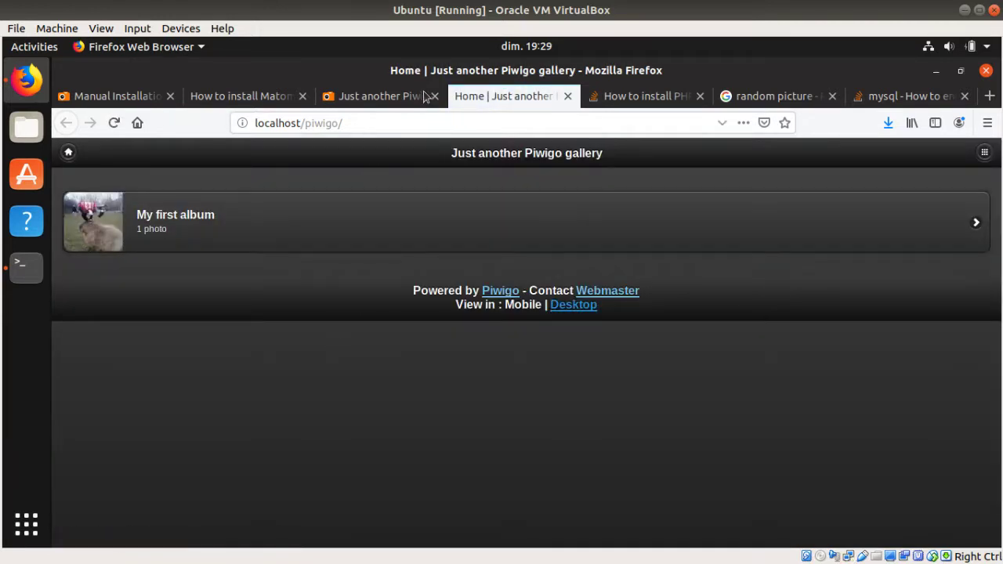
{"action": "left_click", "coordinate": [401, 108]}
{"action": "scroll", "coordinate": [480, 448], "scroll_direction": "down", "scroll_amount": 3}
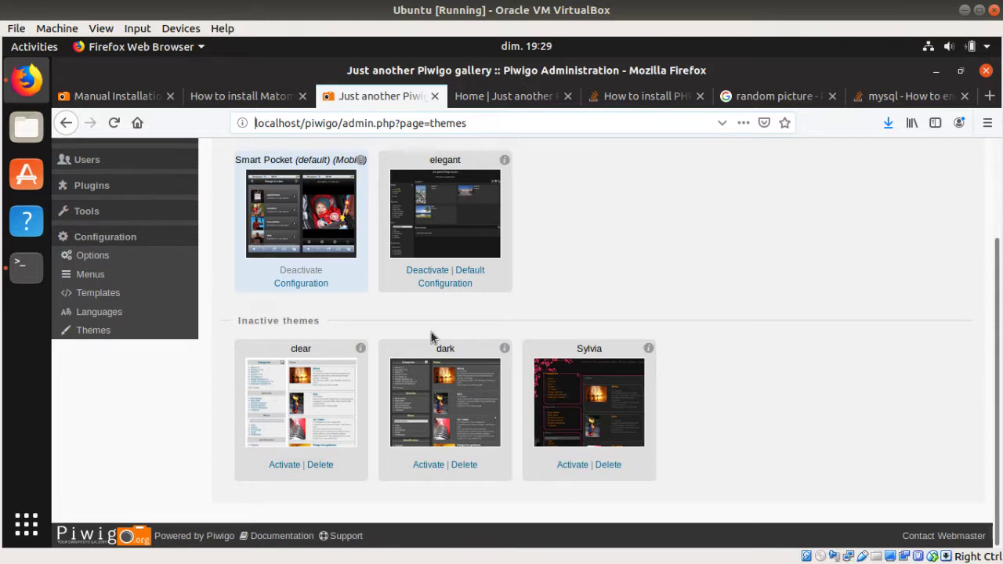
{"action": "scroll", "coordinate": [432, 336], "scroll_direction": "up", "scroll_amount": 2}
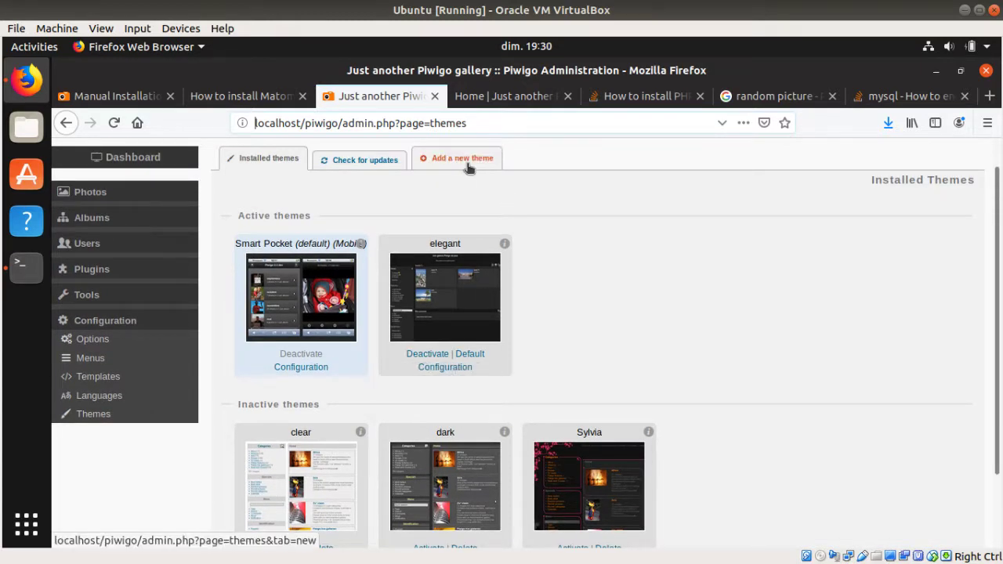
Step: Go to Plugins > Manage and load the Other plugins available list
{"action": "left_click", "coordinate": [126, 273]}
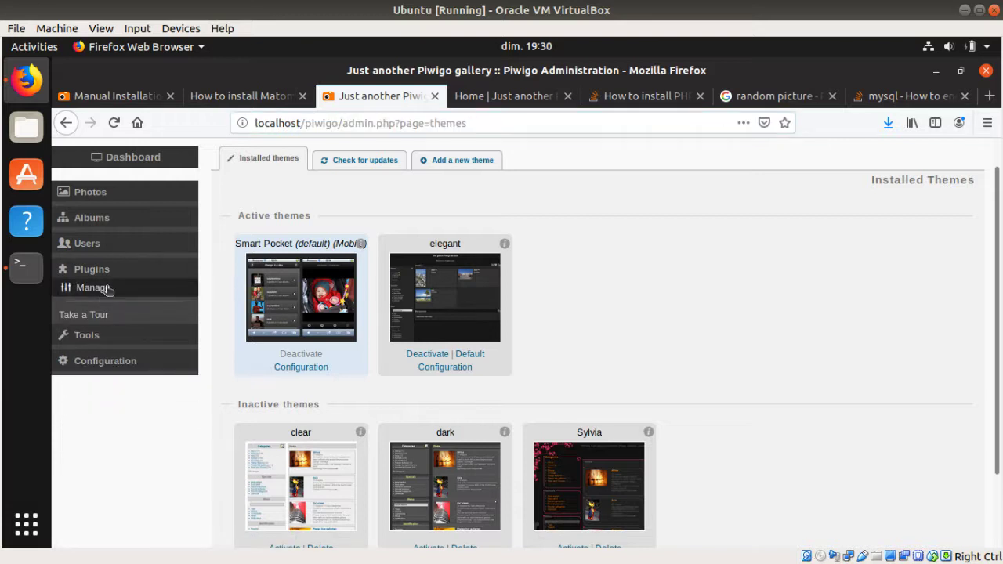
{"action": "left_click", "coordinate": [105, 288]}
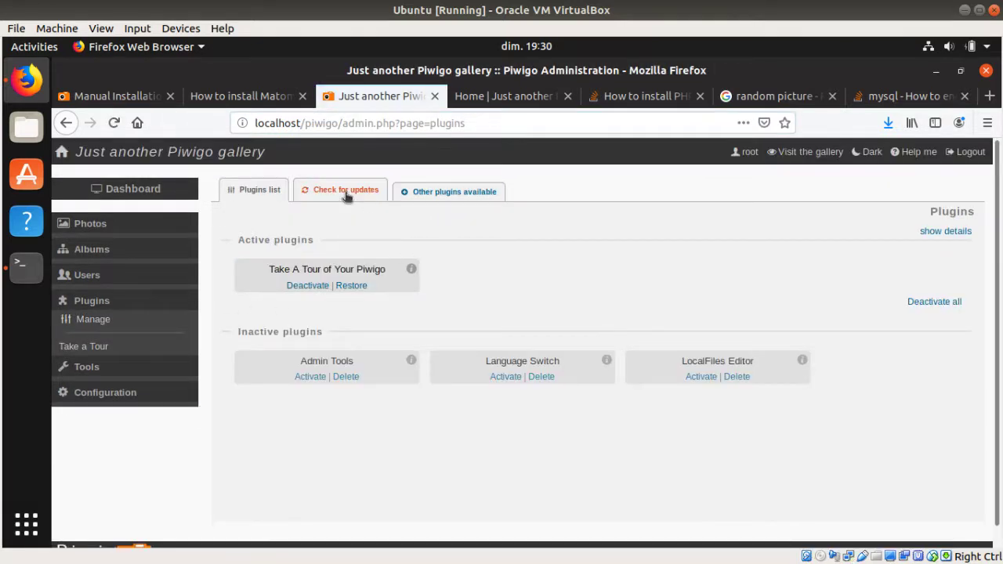
{"action": "left_click", "coordinate": [423, 199]}
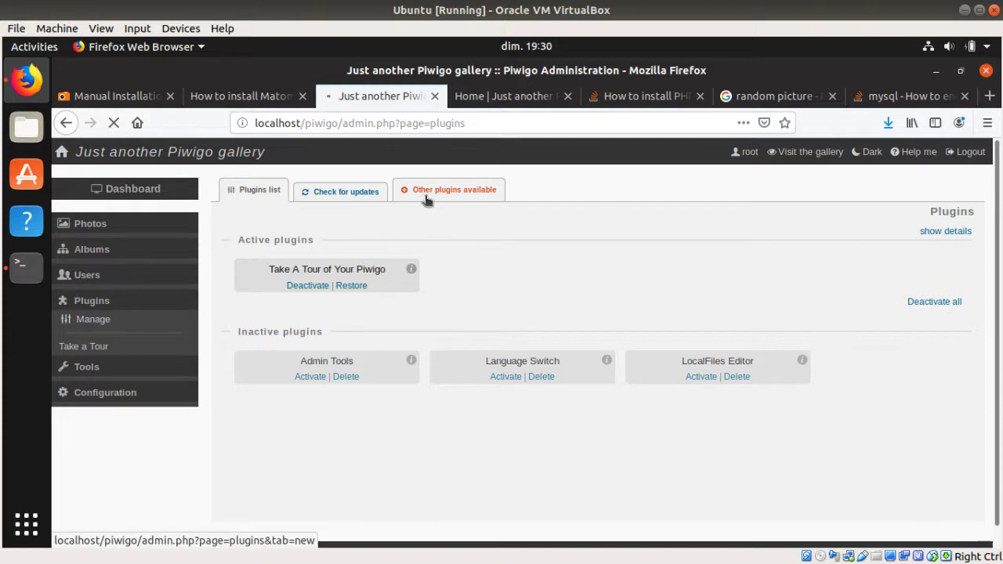